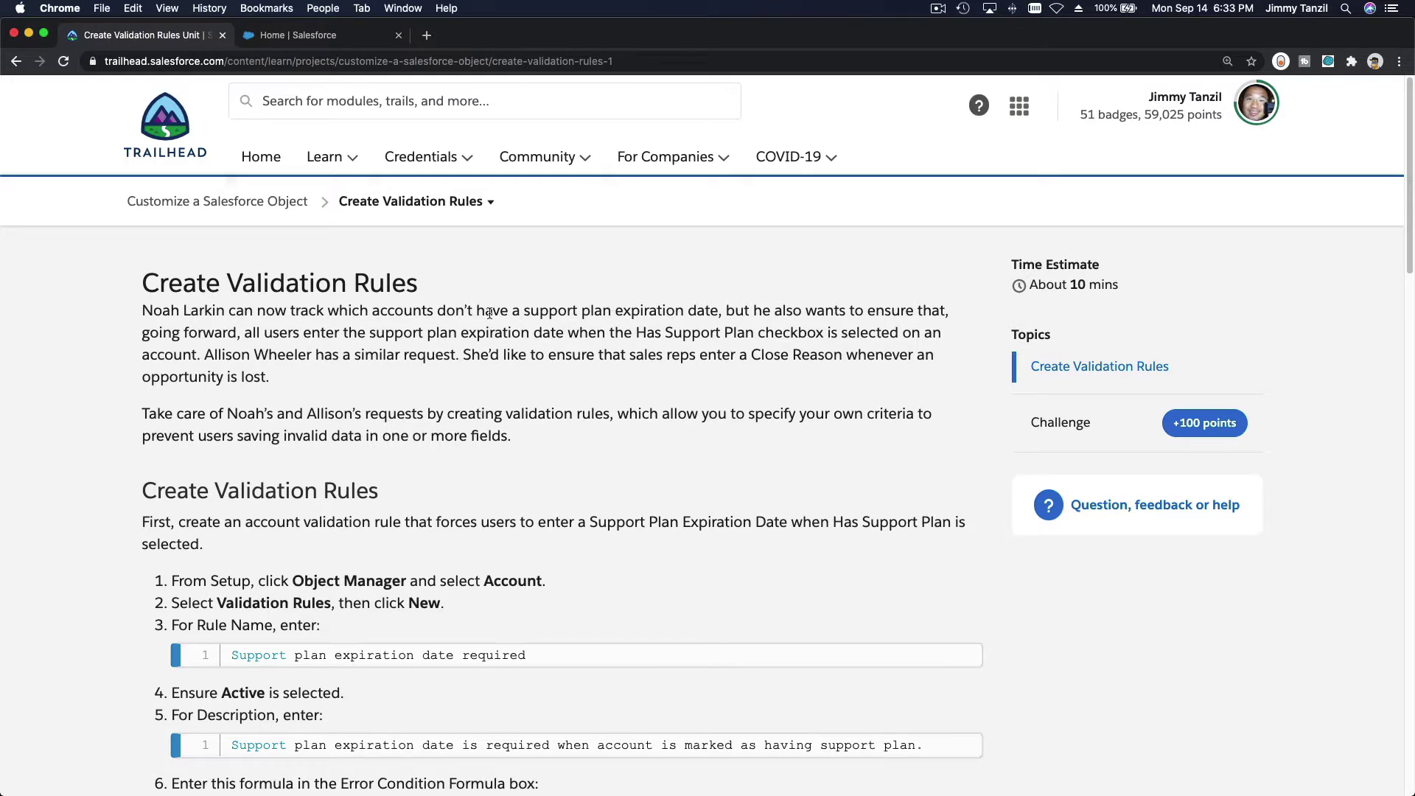
- Read the Trailhead step, marking the Account object and the Support Plan Expiration Date field
{"action": "scroll", "coordinate": [481, 313], "scroll_direction": "down", "scroll_amount": 5}
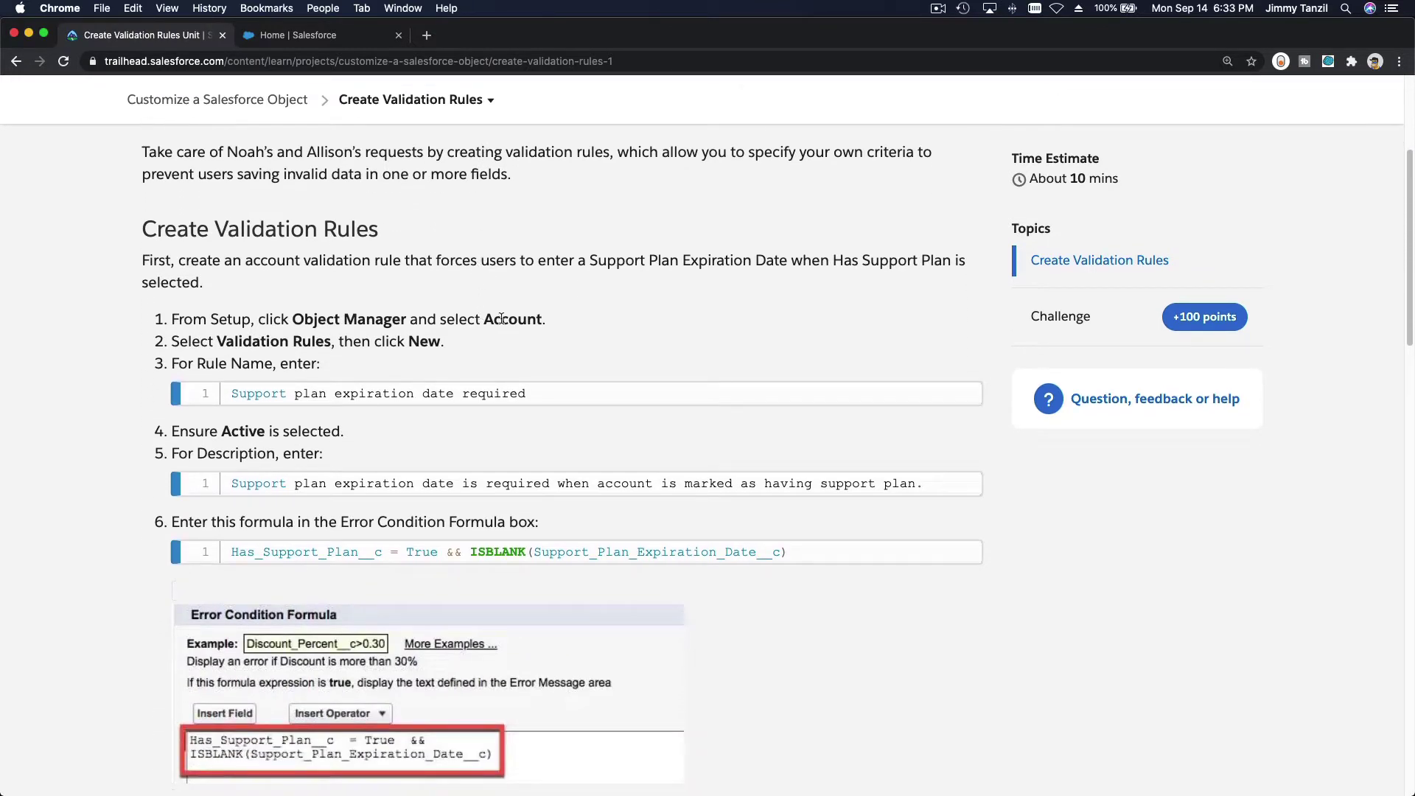
{"action": "double_click", "coordinate": [494, 320]}
{"action": "left_click", "coordinate": [484, 353]}
{"action": "scroll", "coordinate": [486, 435], "scroll_direction": "down", "scroll_amount": 1}
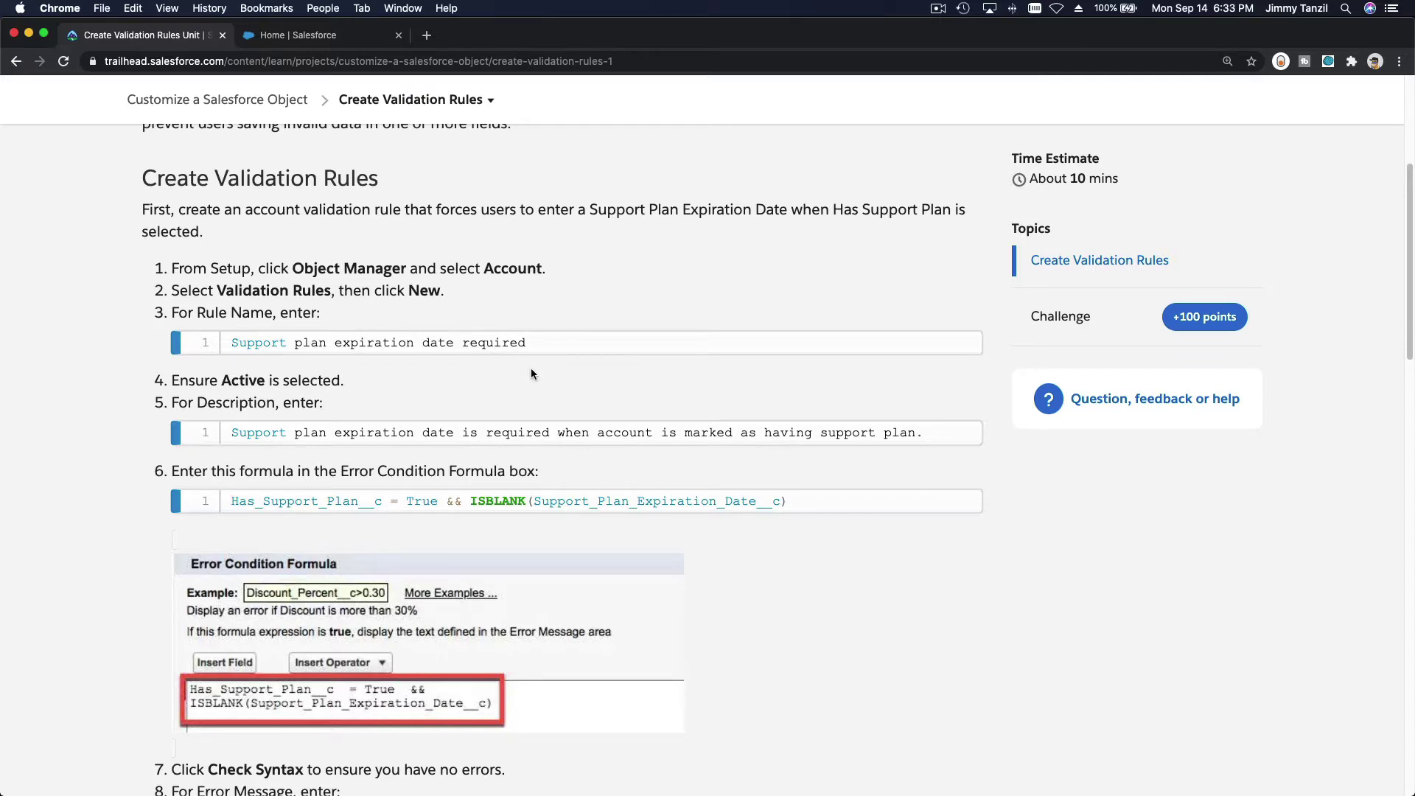
{"action": "scroll", "coordinate": [530, 374], "scroll_direction": "up", "scroll_amount": 2}
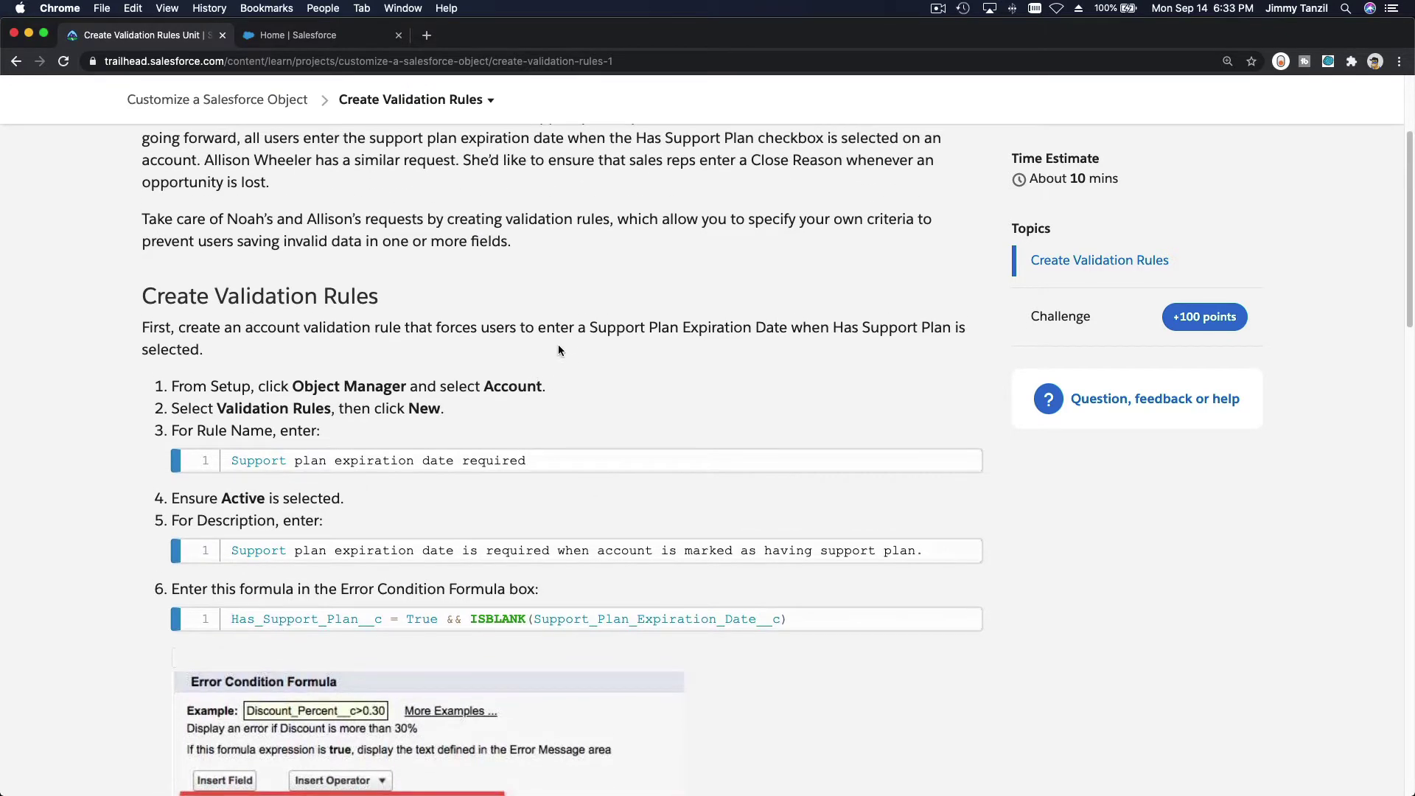
{"action": "left_click_drag", "start_coordinate": [593, 327], "coordinate": [789, 327]}
{"action": "left_click", "coordinate": [786, 357]}
{"action": "left_click_drag", "start_coordinate": [786, 329], "coordinate": [590, 332]}
{"action": "left_click", "coordinate": [612, 366]}
- Go from Setup through Object Manager to the Account object's Validation Rules list
{"action": "left_click", "coordinate": [310, 37]}
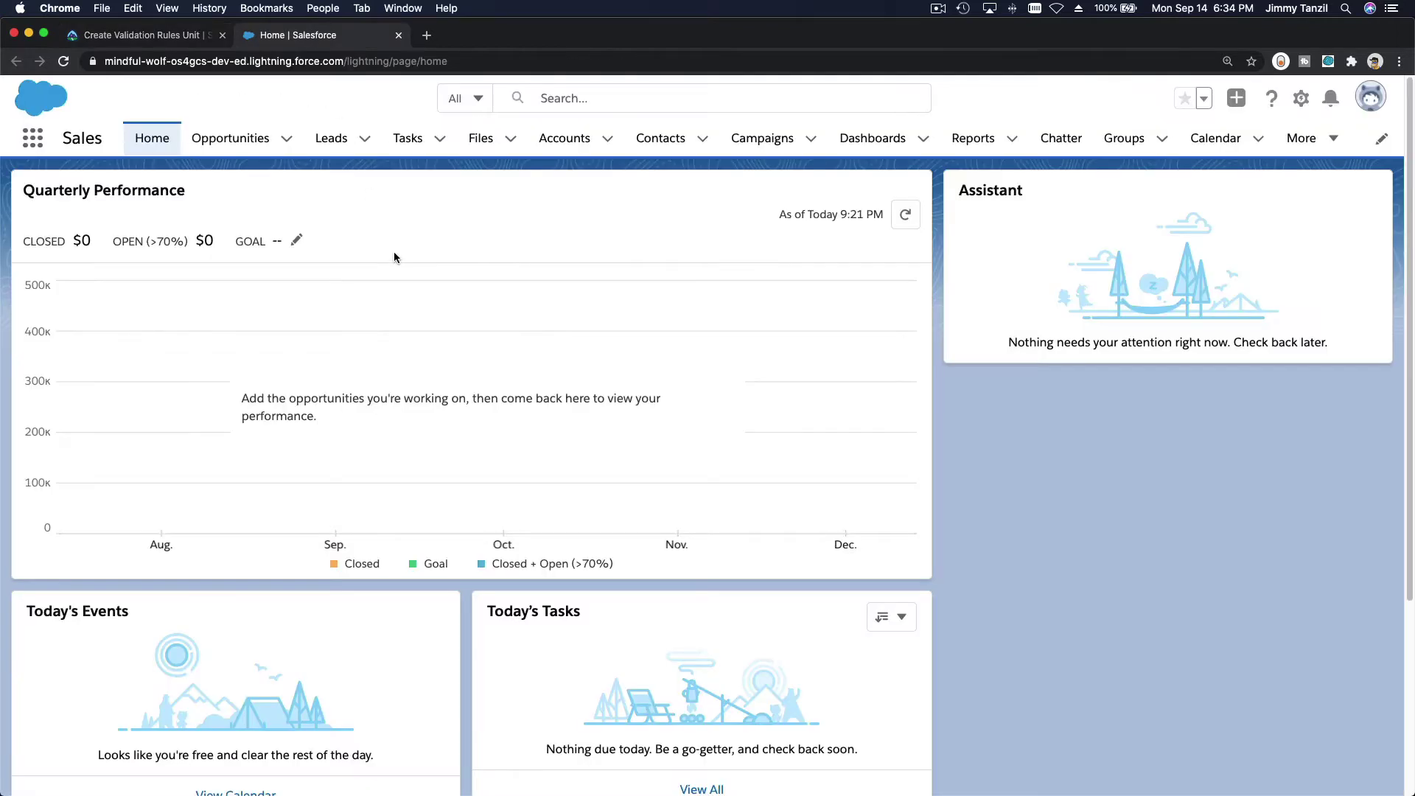
{"action": "left_click", "coordinate": [1301, 98]}
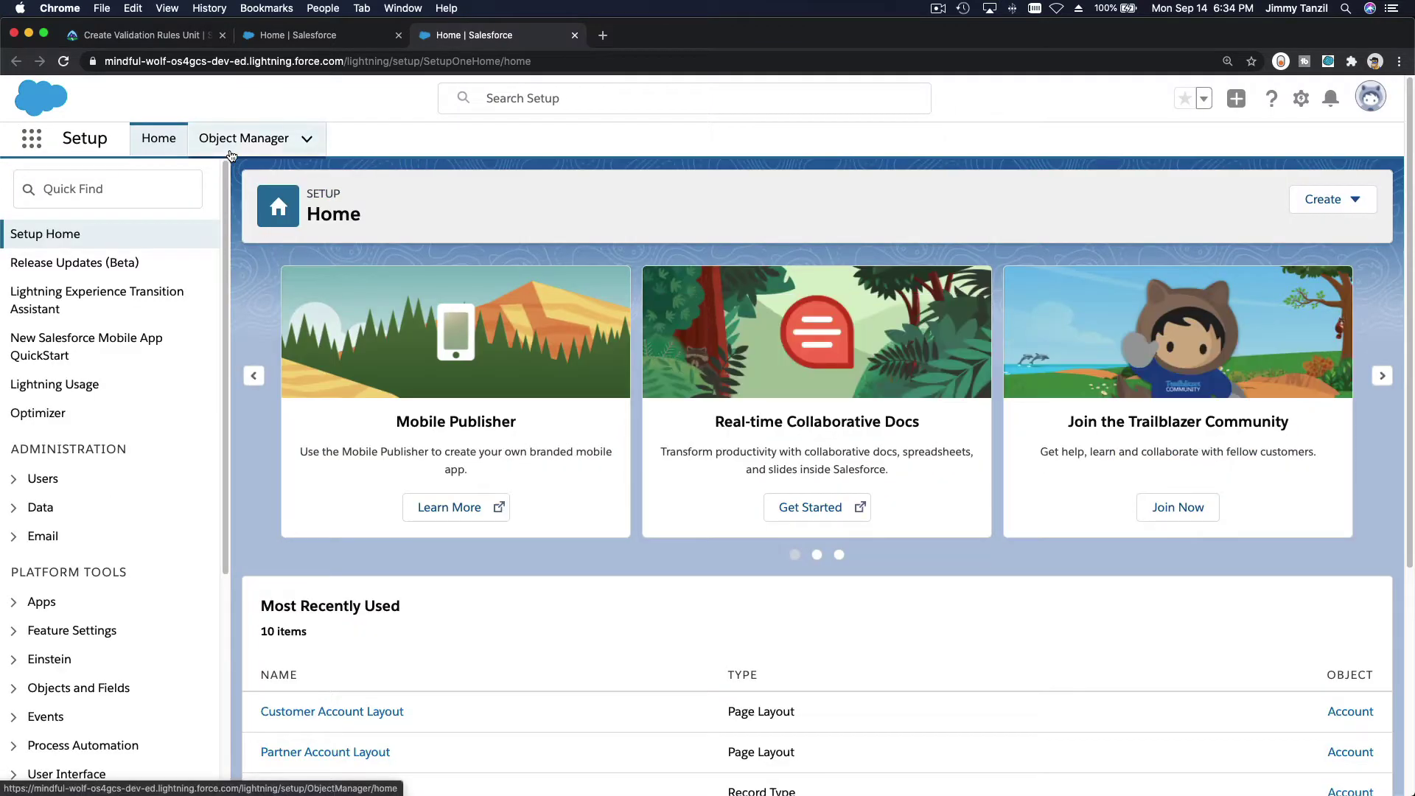
{"action": "left_click", "coordinate": [231, 155]}
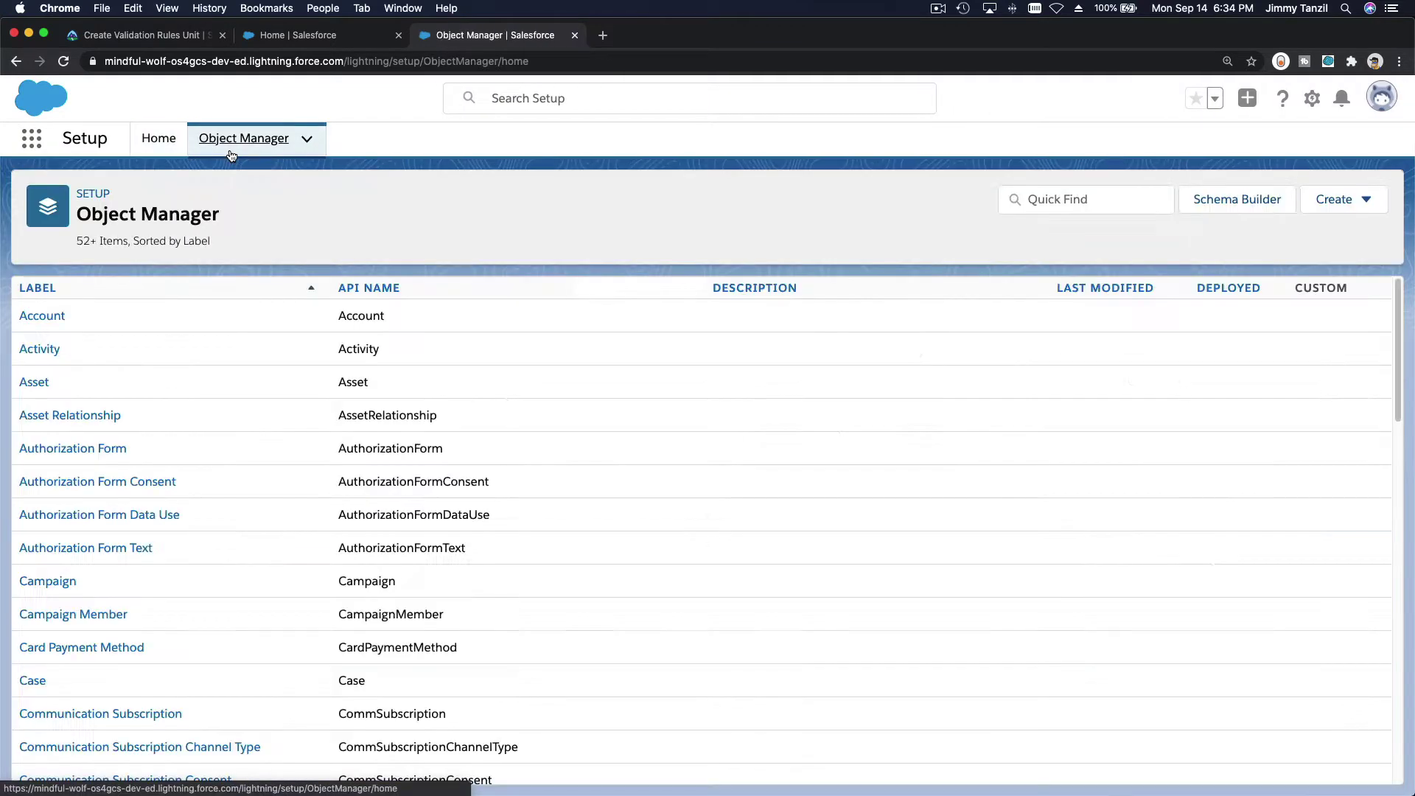
{"action": "left_click", "coordinate": [62, 322]}
{"action": "scroll", "coordinate": [220, 325], "scroll_direction": "down", "scroll_amount": 1}
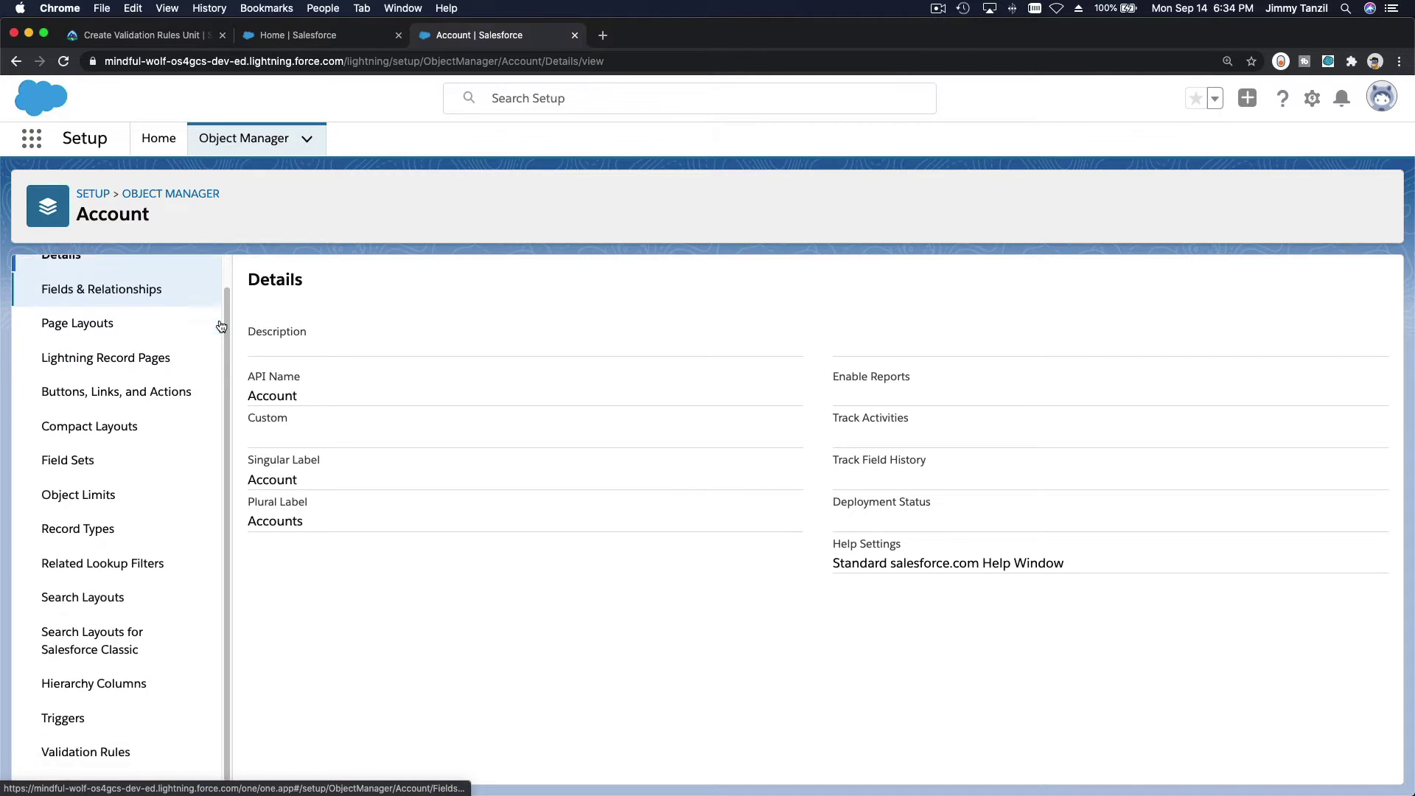
{"action": "left_click", "coordinate": [107, 753]}
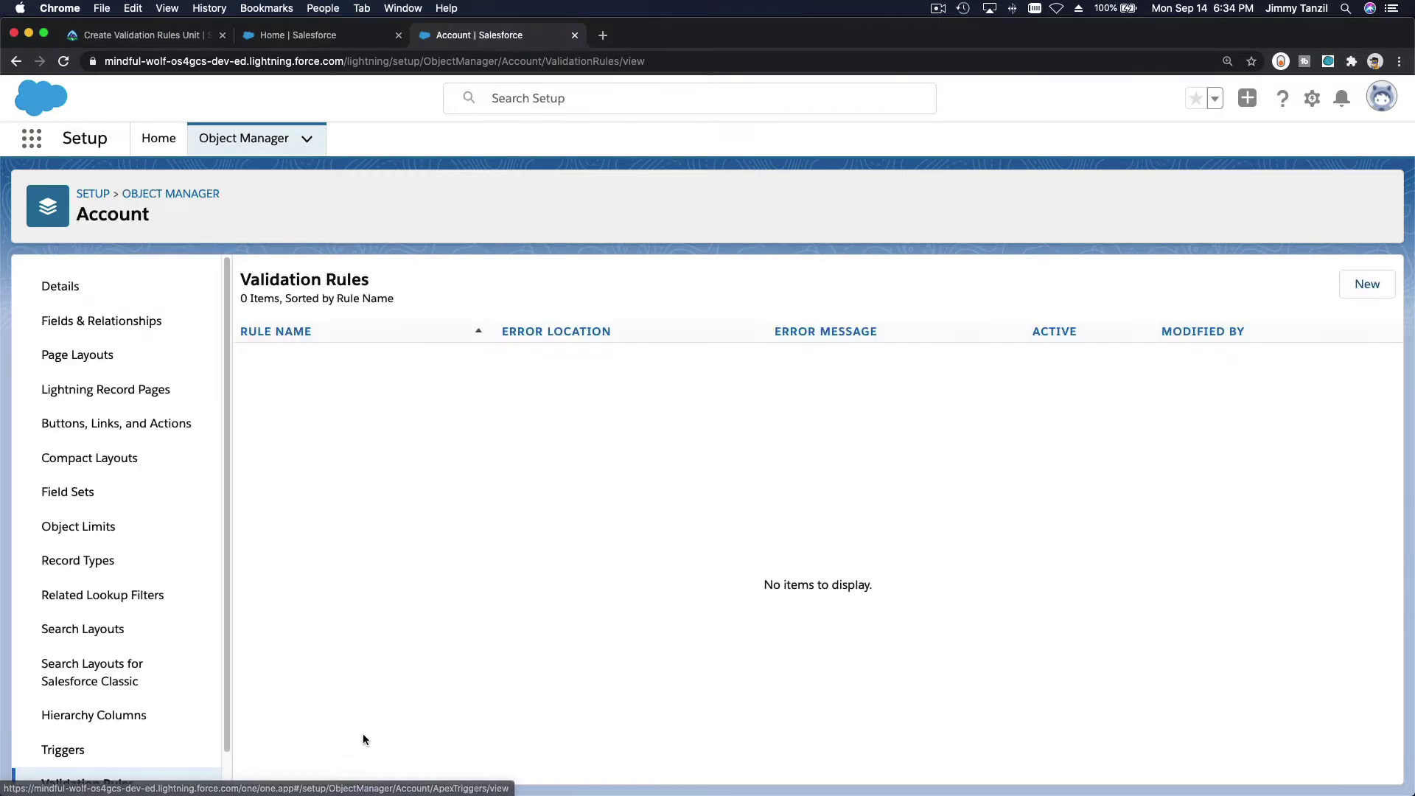
- Start a new Account validation rule named Support_plan_expiration_date_required, copied from Trailhead
{"action": "left_click", "coordinate": [1367, 283]}
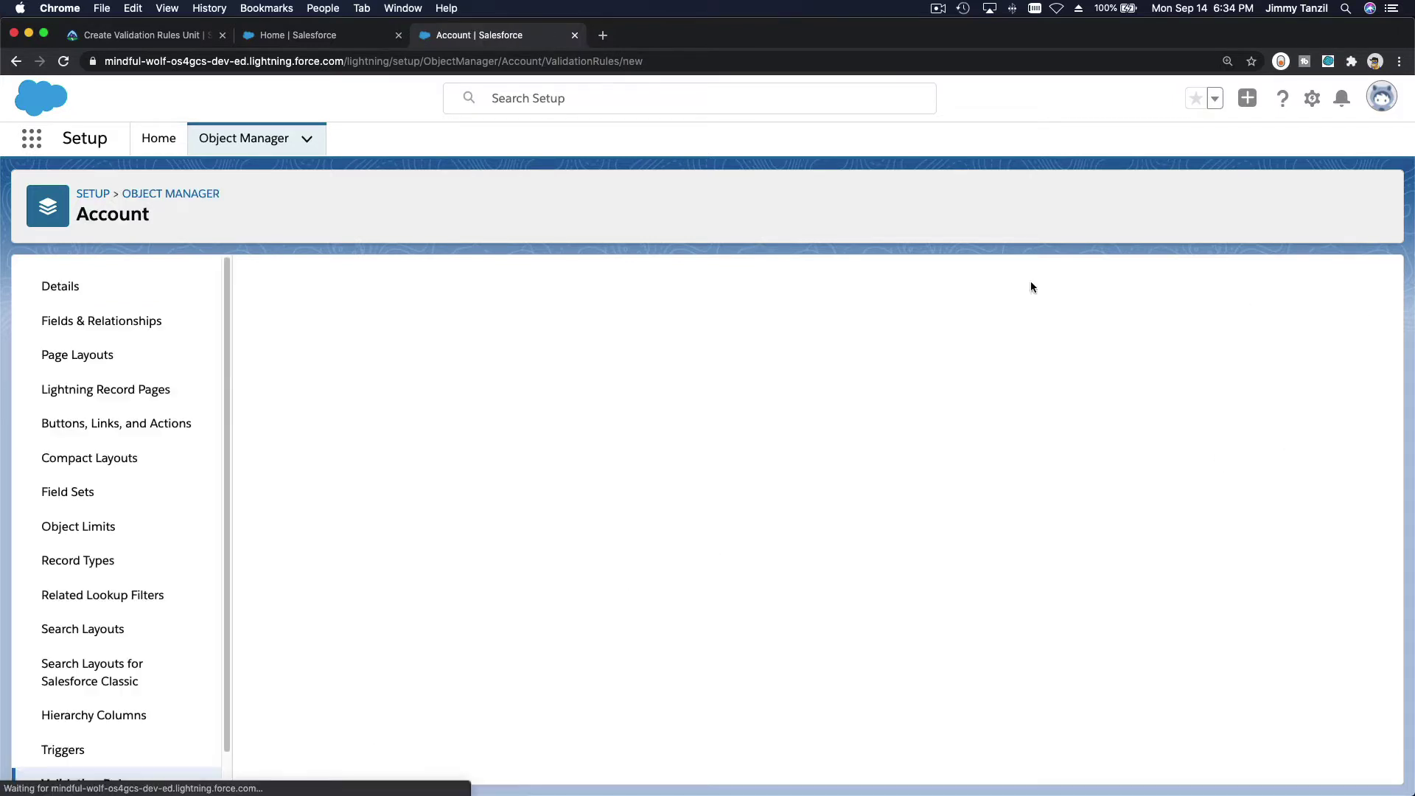
{"action": "left_click", "coordinate": [155, 37]}
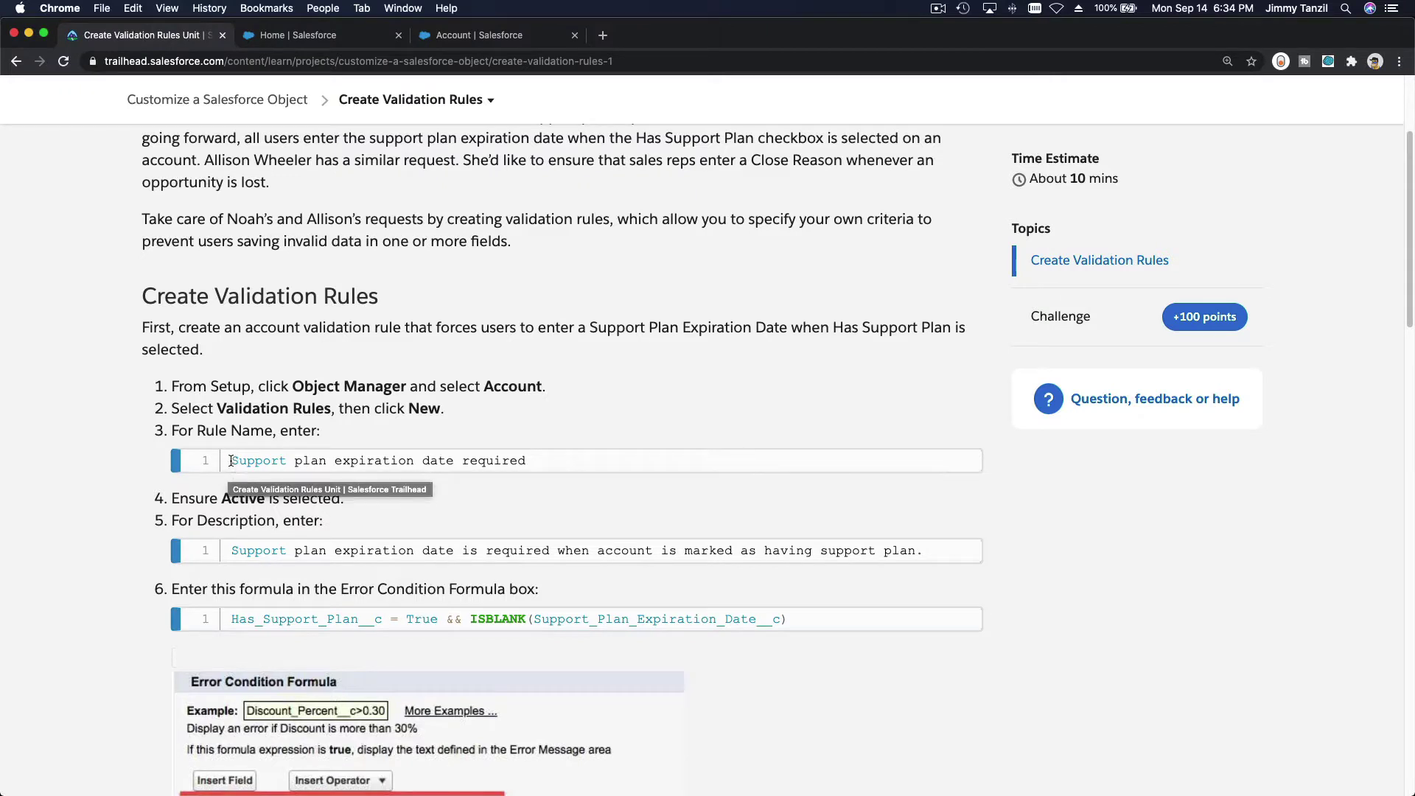
{"action": "left_click_drag", "start_coordinate": [231, 461], "coordinate": [524, 464]}
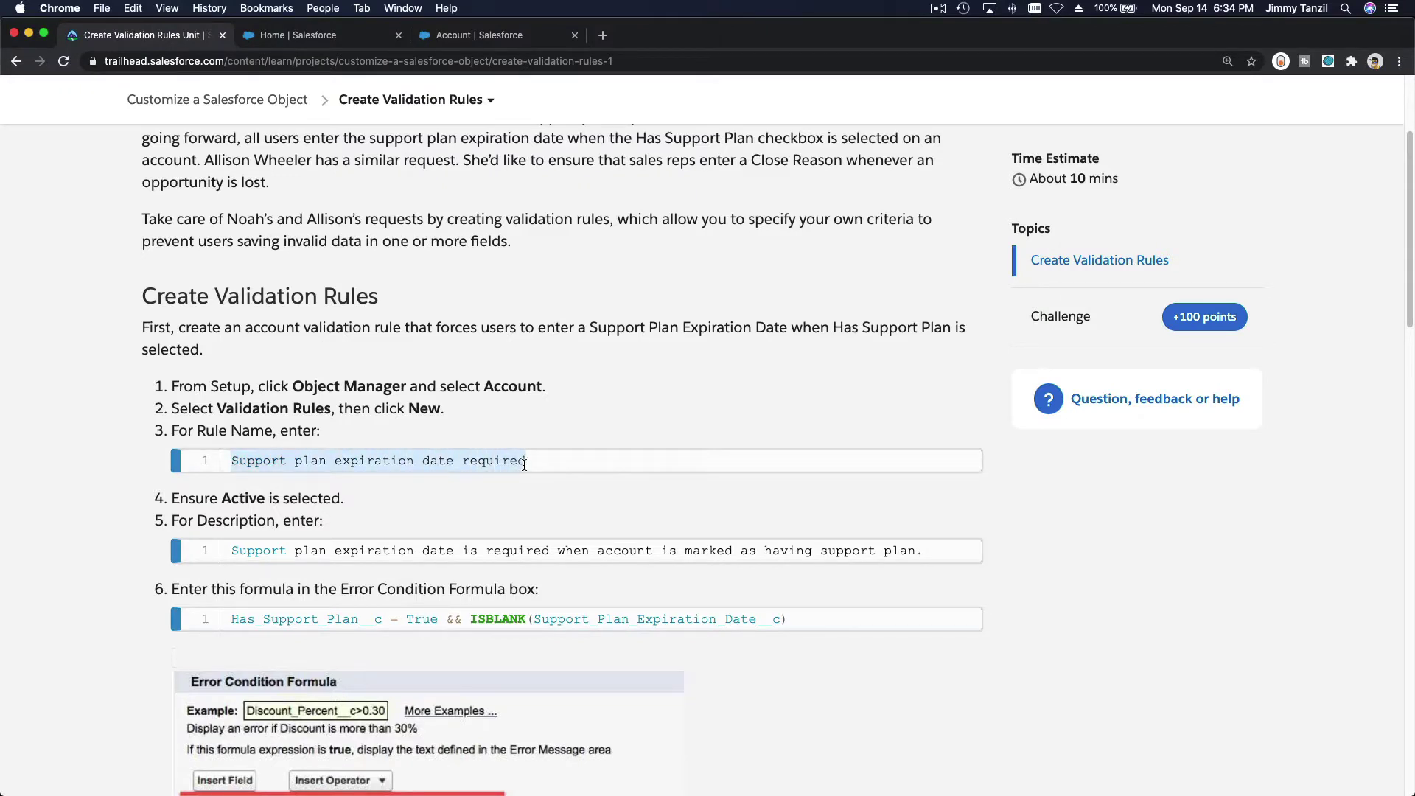
{"action": "left_click", "coordinate": [491, 37]}
{"action": "type", "text": "Support_plan_expiration_date_required"}
{"action": "key", "text": "Tab"}
{"action": "key", "text": "Tab"}
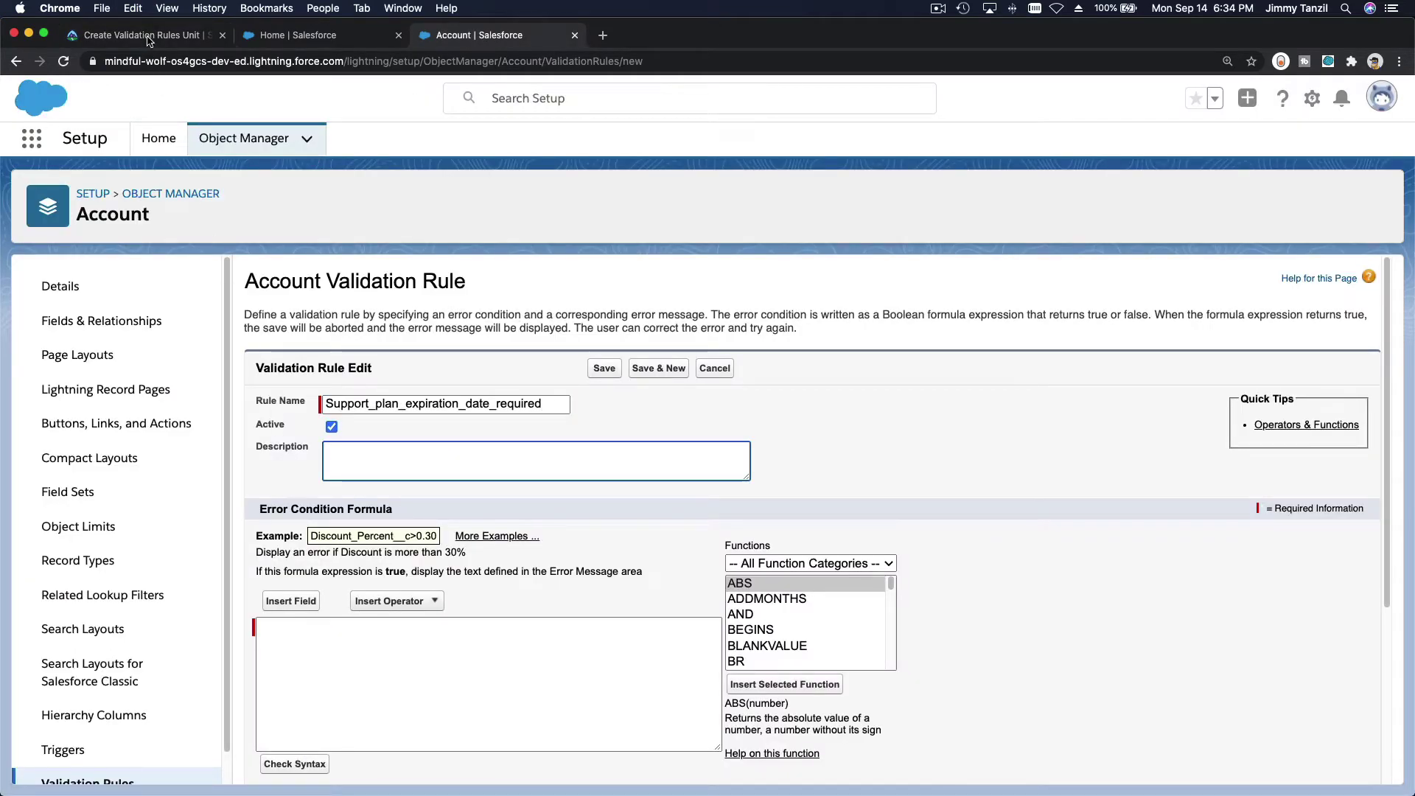
- Paste the support-plan description from Trailhead into the rule's Description field
{"action": "key", "text": "super+1"}
{"action": "triple_click", "coordinate": [329, 556]}
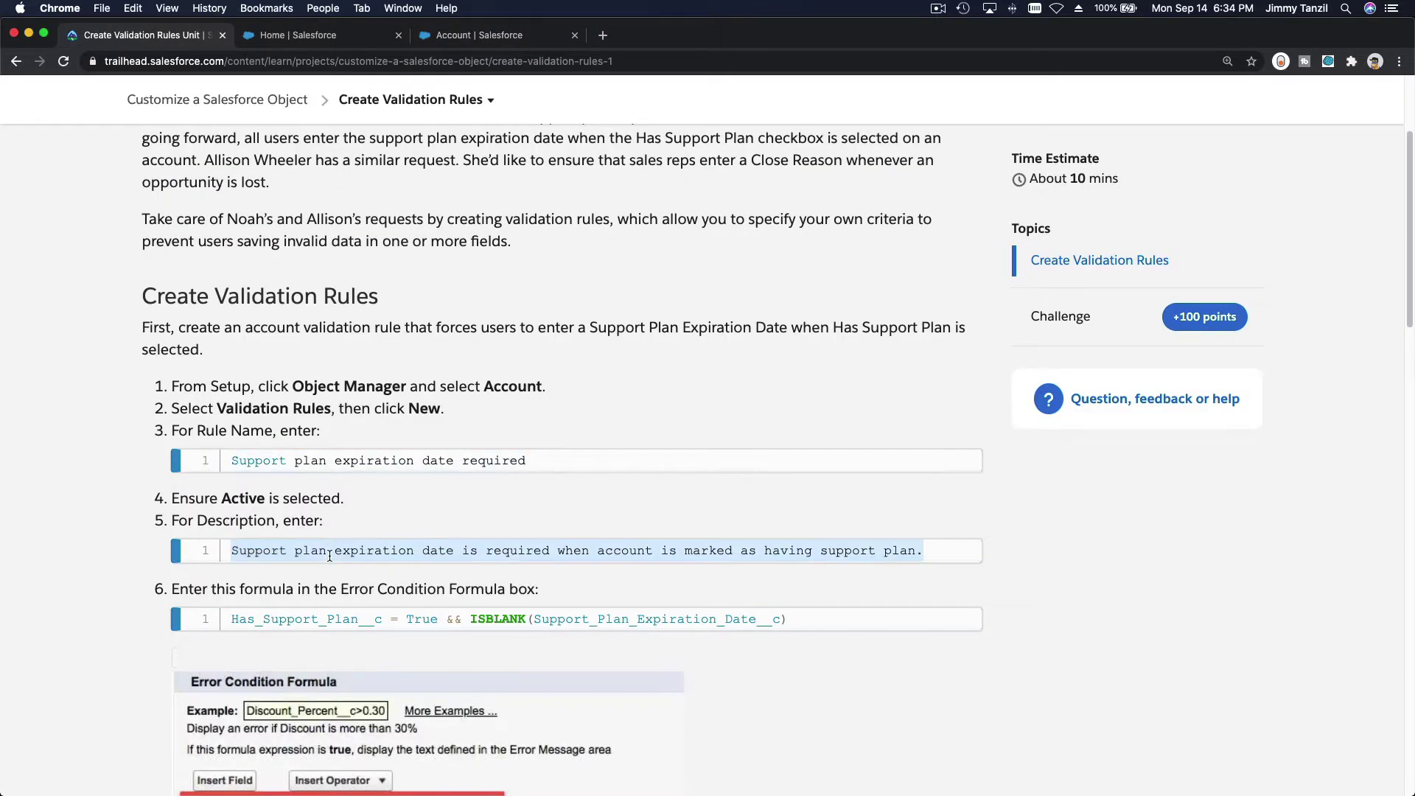
{"action": "key", "text": "super+c"}
{"action": "key", "text": "super+3"}
{"action": "key", "text": "super+v"}
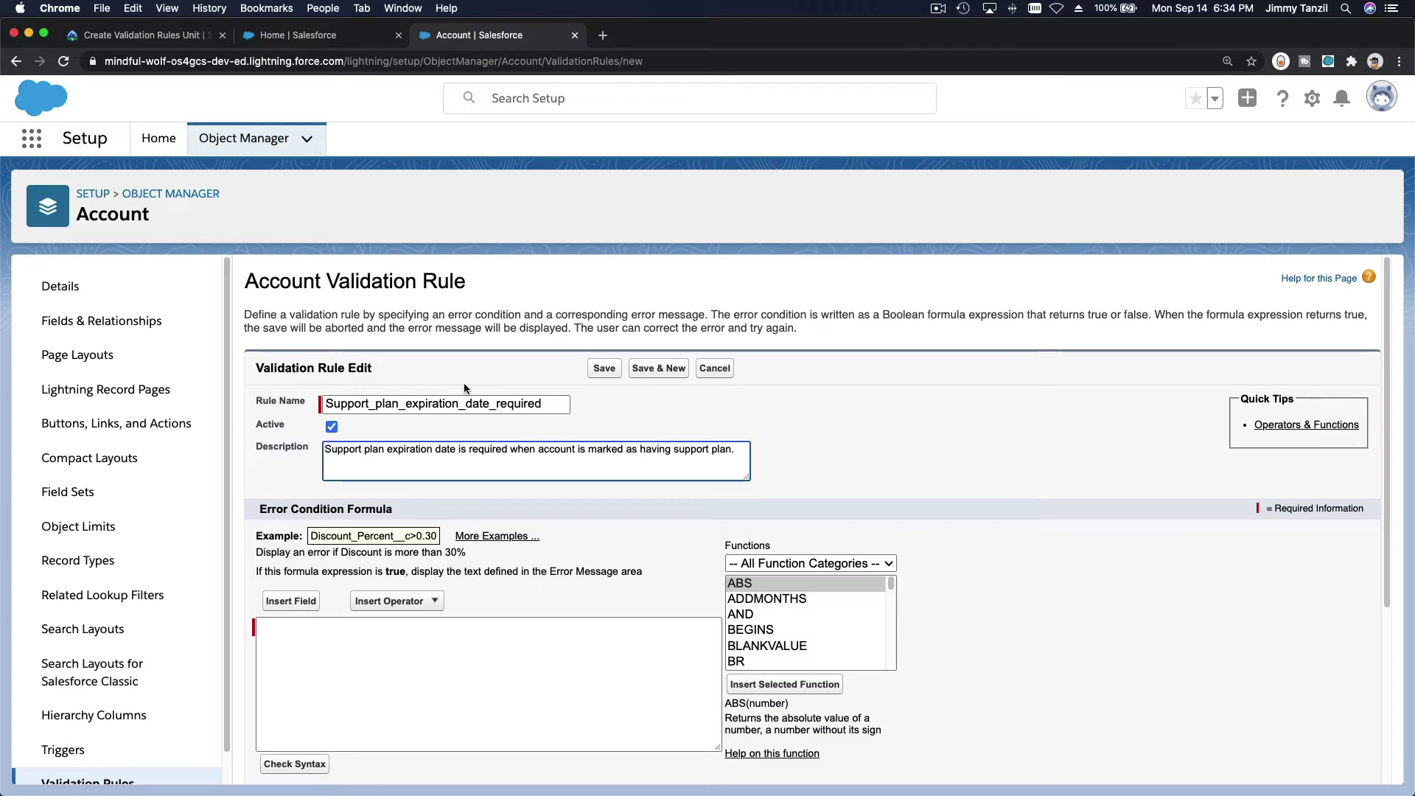
{"action": "key", "text": "BackSpace"}
{"action": "scroll", "coordinate": [463, 383], "scroll_direction": "down", "scroll_amount": 3}
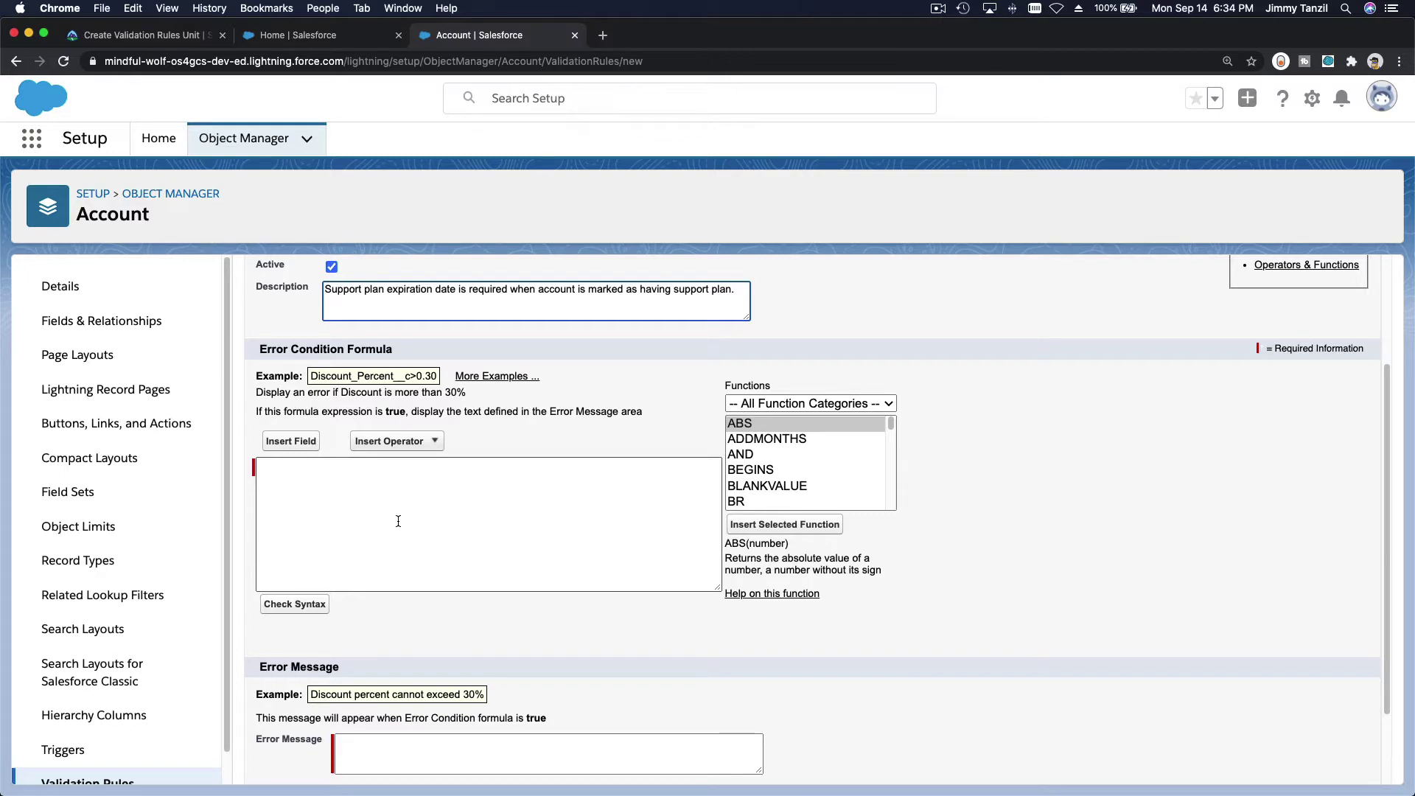
- Paste Has_Support_Plan__c = True && ISBLANK(Support_Plan_Expiration_Date__c) into the Error Condition Formula
{"action": "key", "text": "ctrl+Tab"}
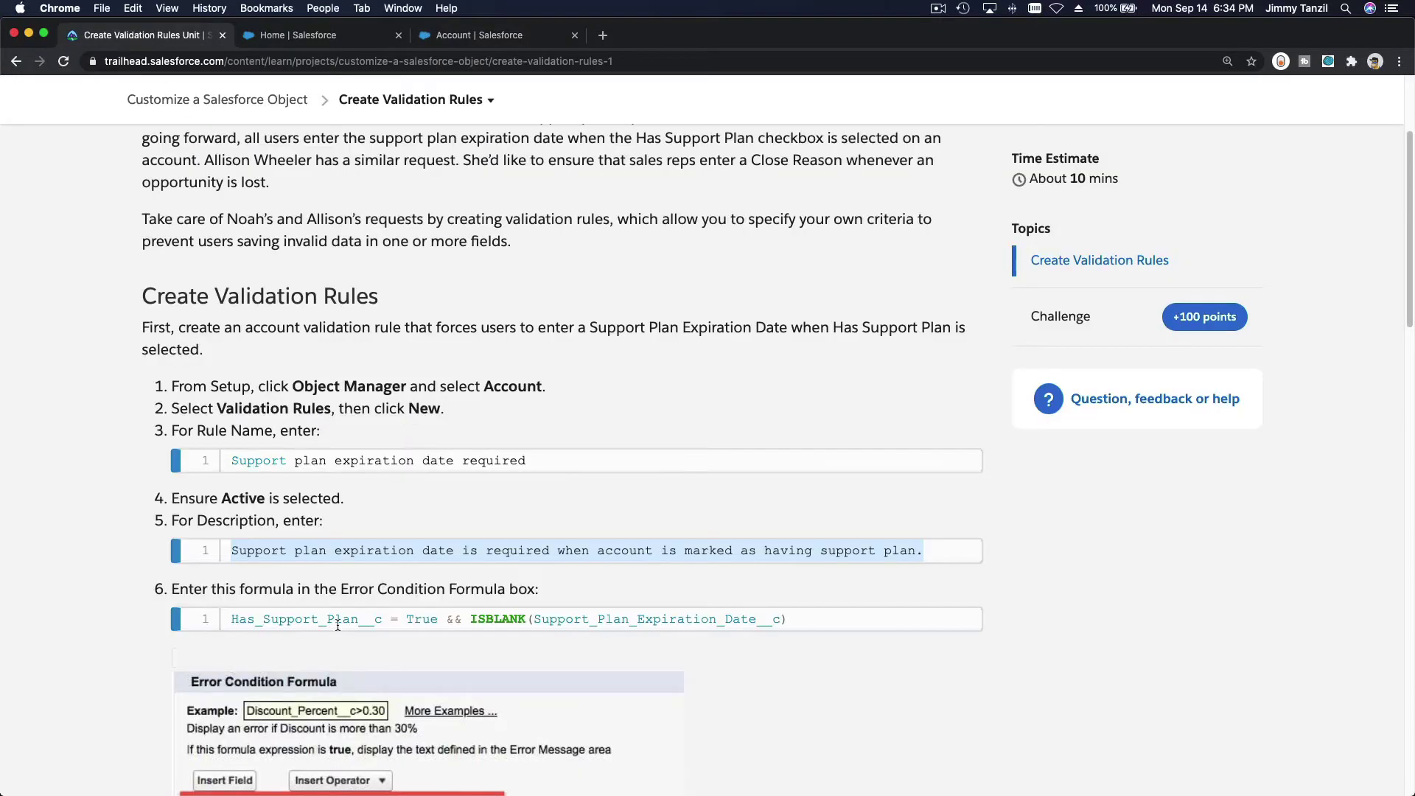
{"action": "scroll", "coordinate": [331, 619], "scroll_direction": "down", "scroll_amount": 3}
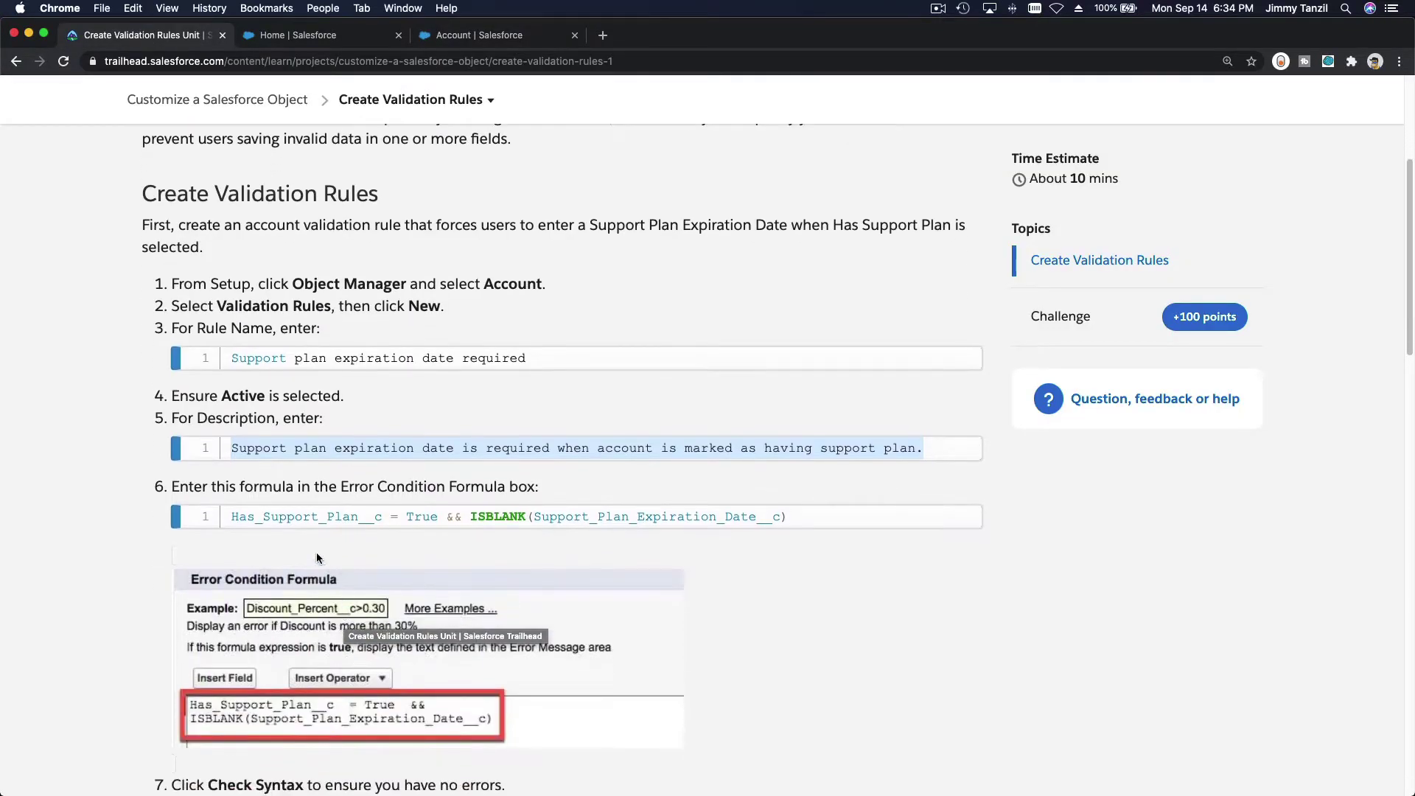
{"action": "left_click", "coordinate": [305, 515]}
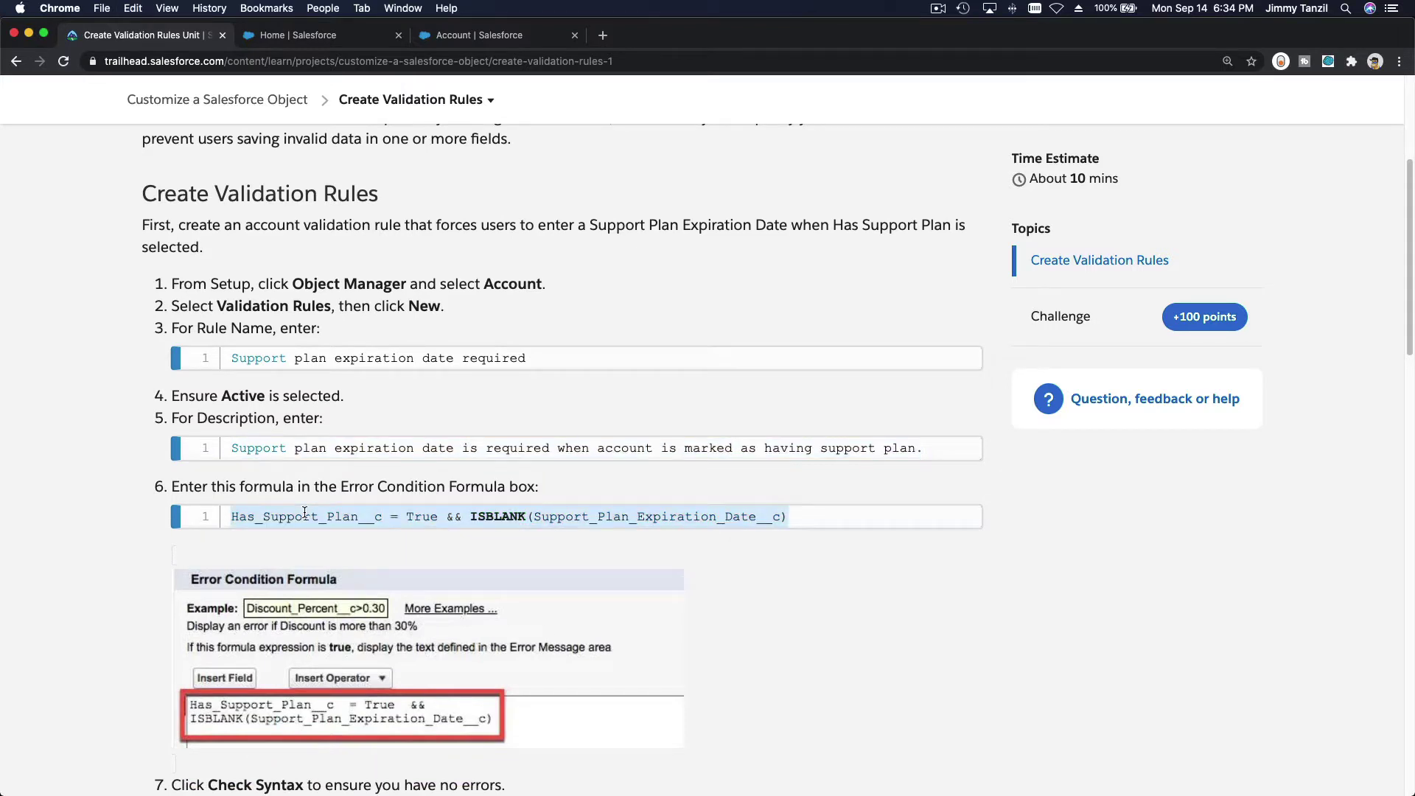
{"action": "left_click", "coordinate": [443, 35]}
{"action": "left_click", "coordinate": [422, 518]}
{"action": "key", "text": "super+v"}
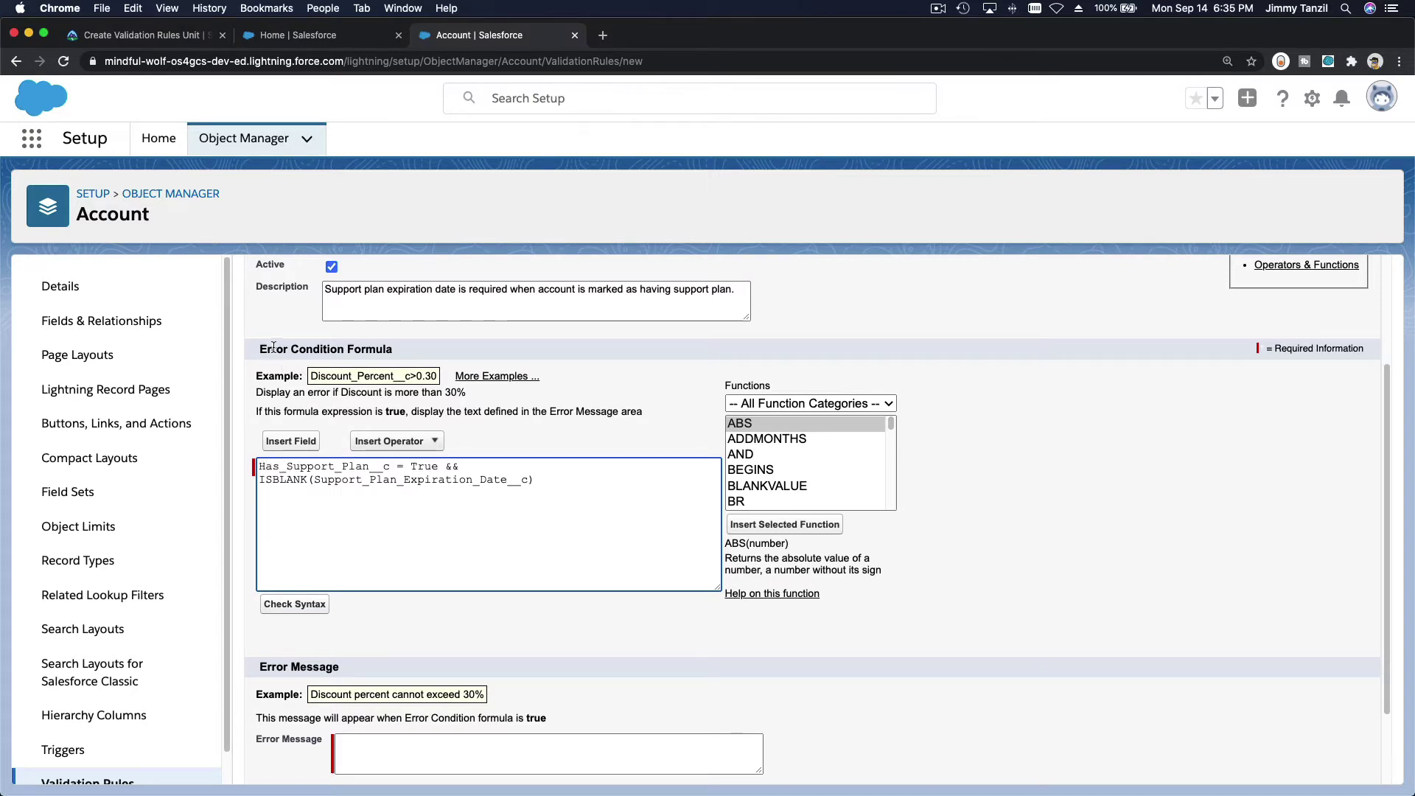
- Walk through the formula's Has_Support_Plan__c = True condition and its ISBLANK expiration-date check
{"action": "left_click_drag", "start_coordinate": [260, 349], "coordinate": [345, 349]}
{"action": "left_click", "coordinate": [295, 572]}
{"action": "left_click_drag", "start_coordinate": [259, 466], "coordinate": [544, 486]}
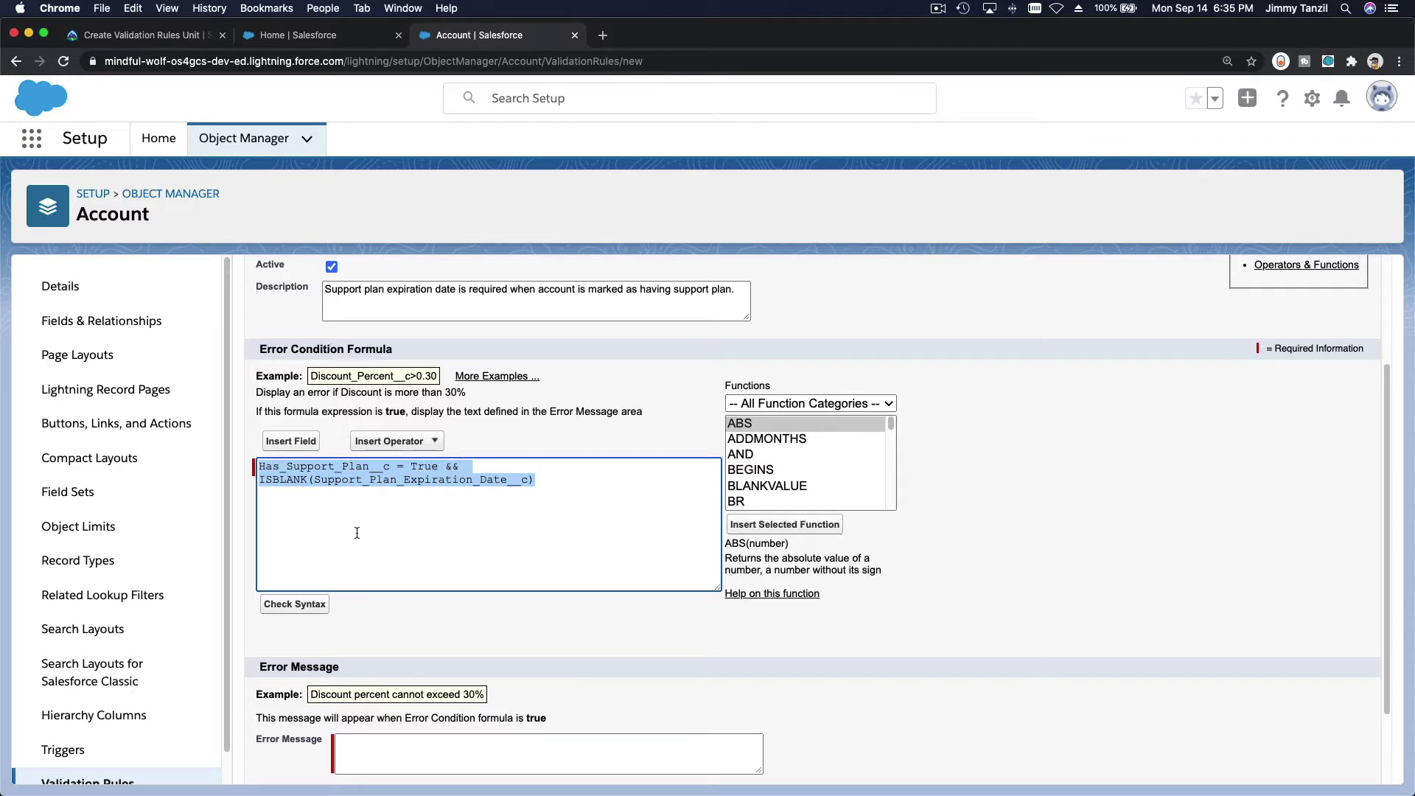
{"action": "left_click", "coordinate": [366, 584]}
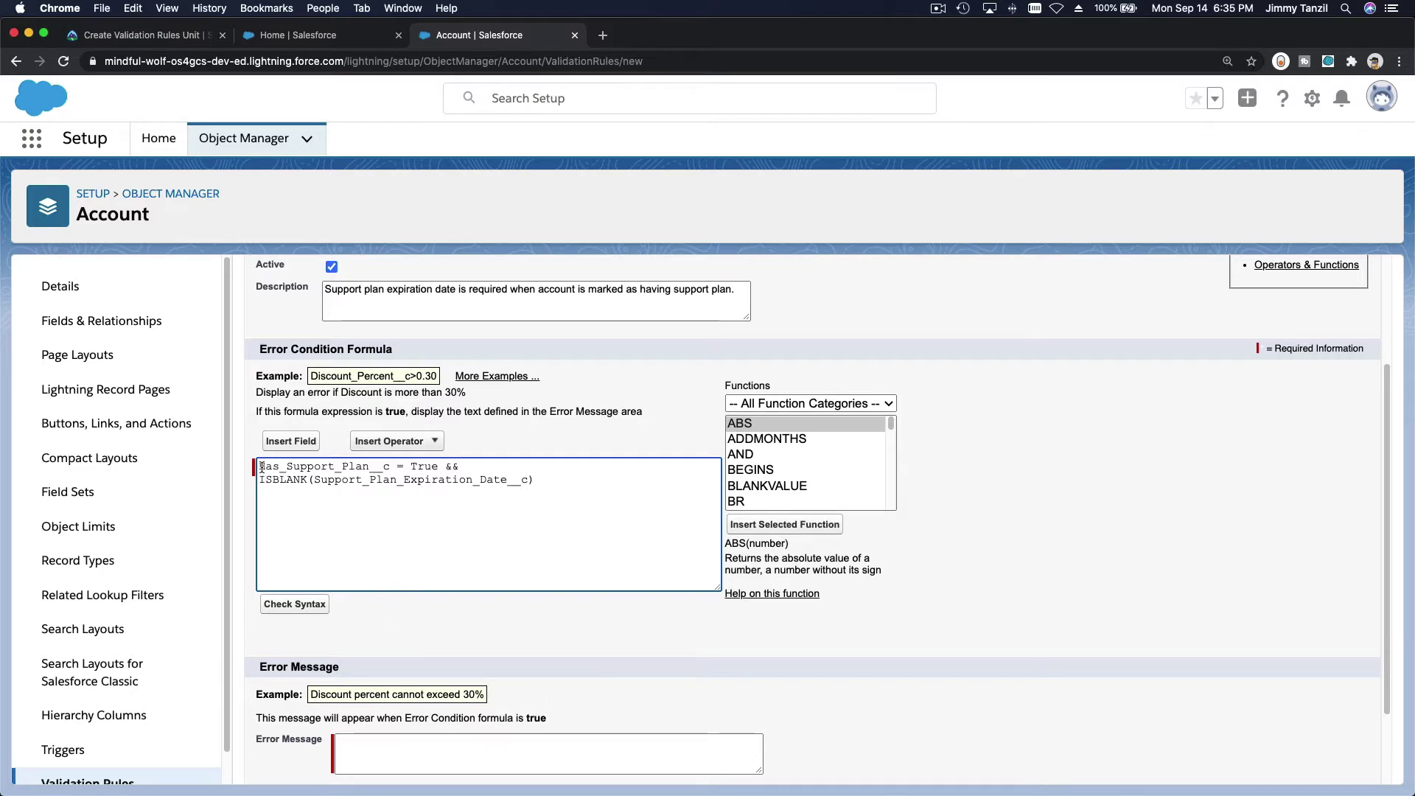
{"action": "left_click_drag", "start_coordinate": [259, 466], "coordinate": [439, 466]}
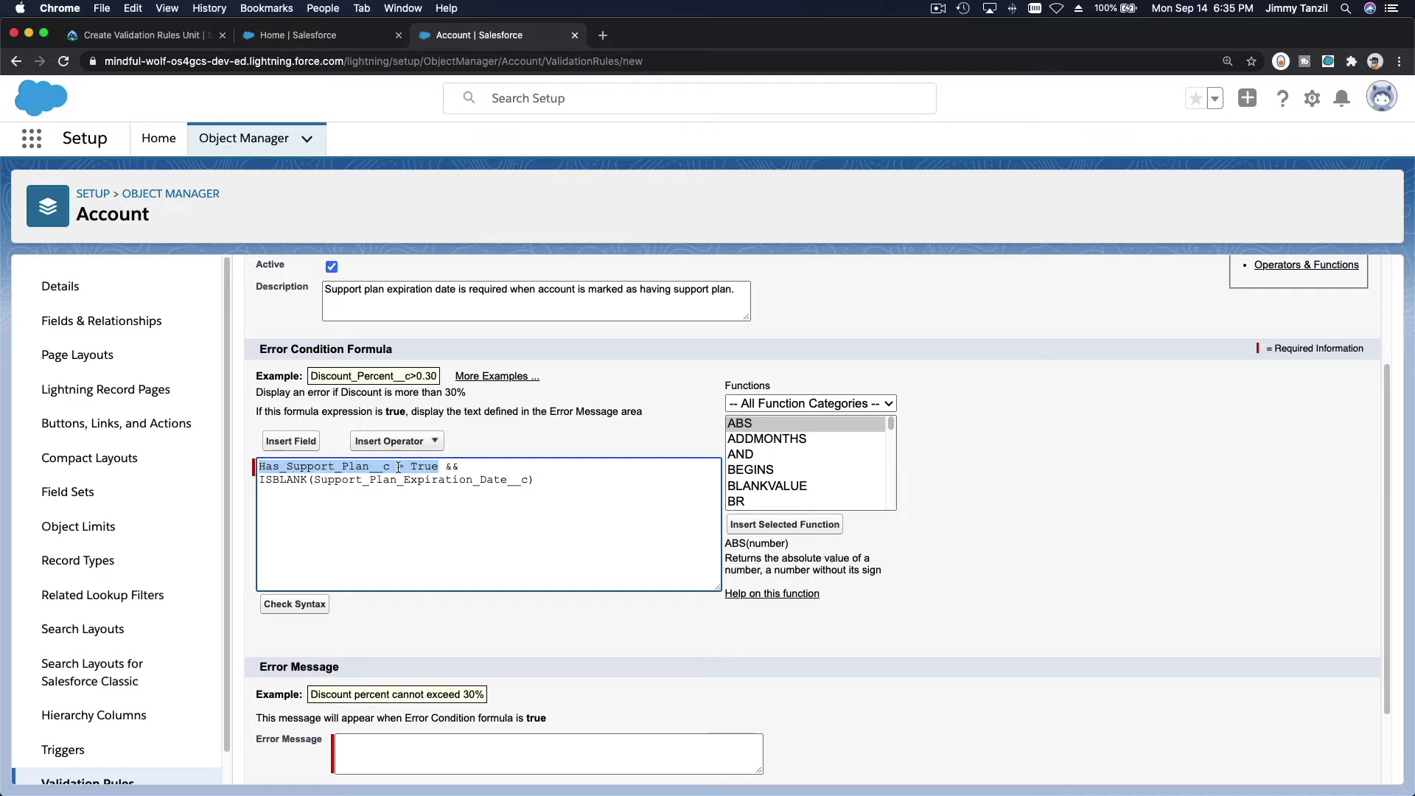
{"action": "left_click", "coordinate": [448, 466]}
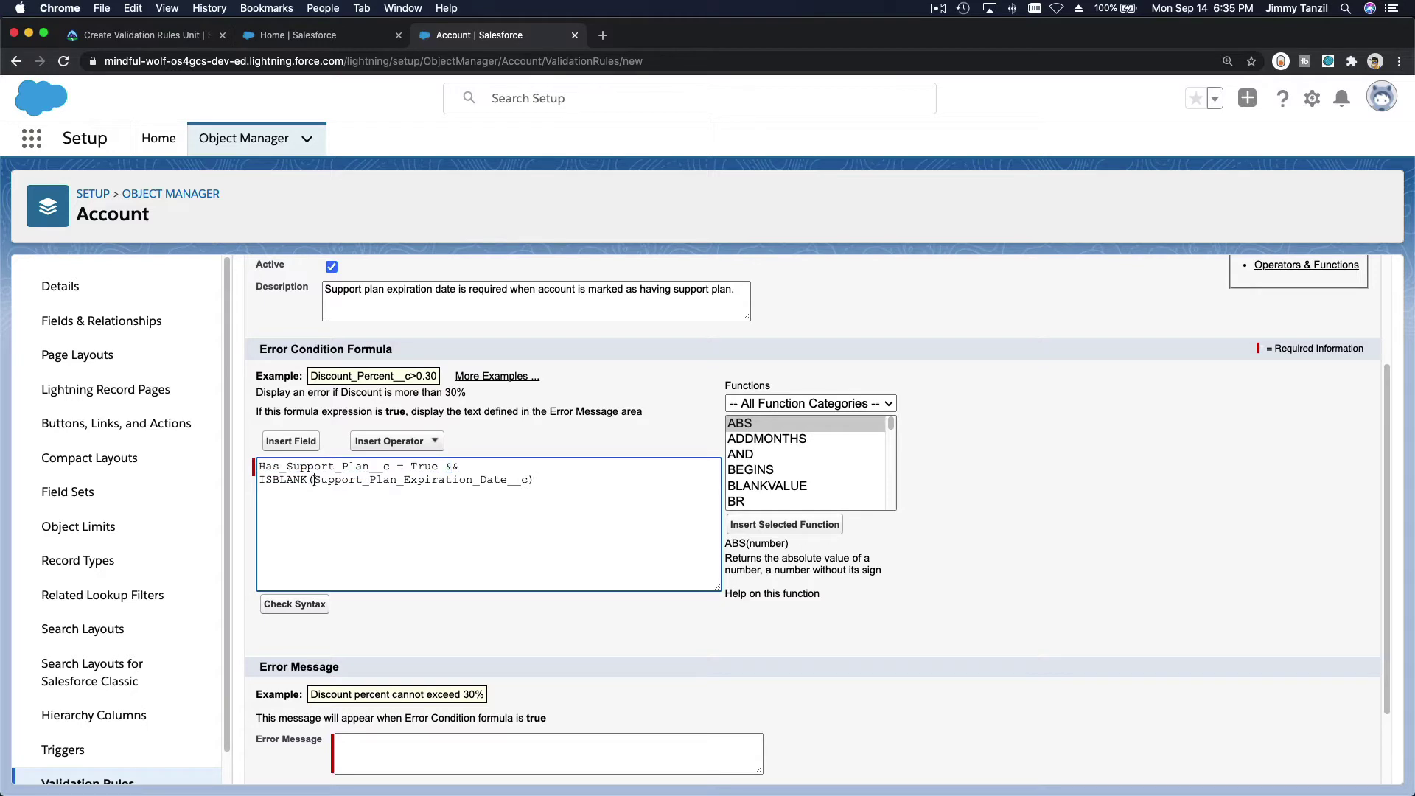
{"action": "left_click_drag", "start_coordinate": [315, 480], "coordinate": [525, 482]}
{"action": "double_click", "coordinate": [267, 480]}
{"action": "double_click", "coordinate": [320, 479]}
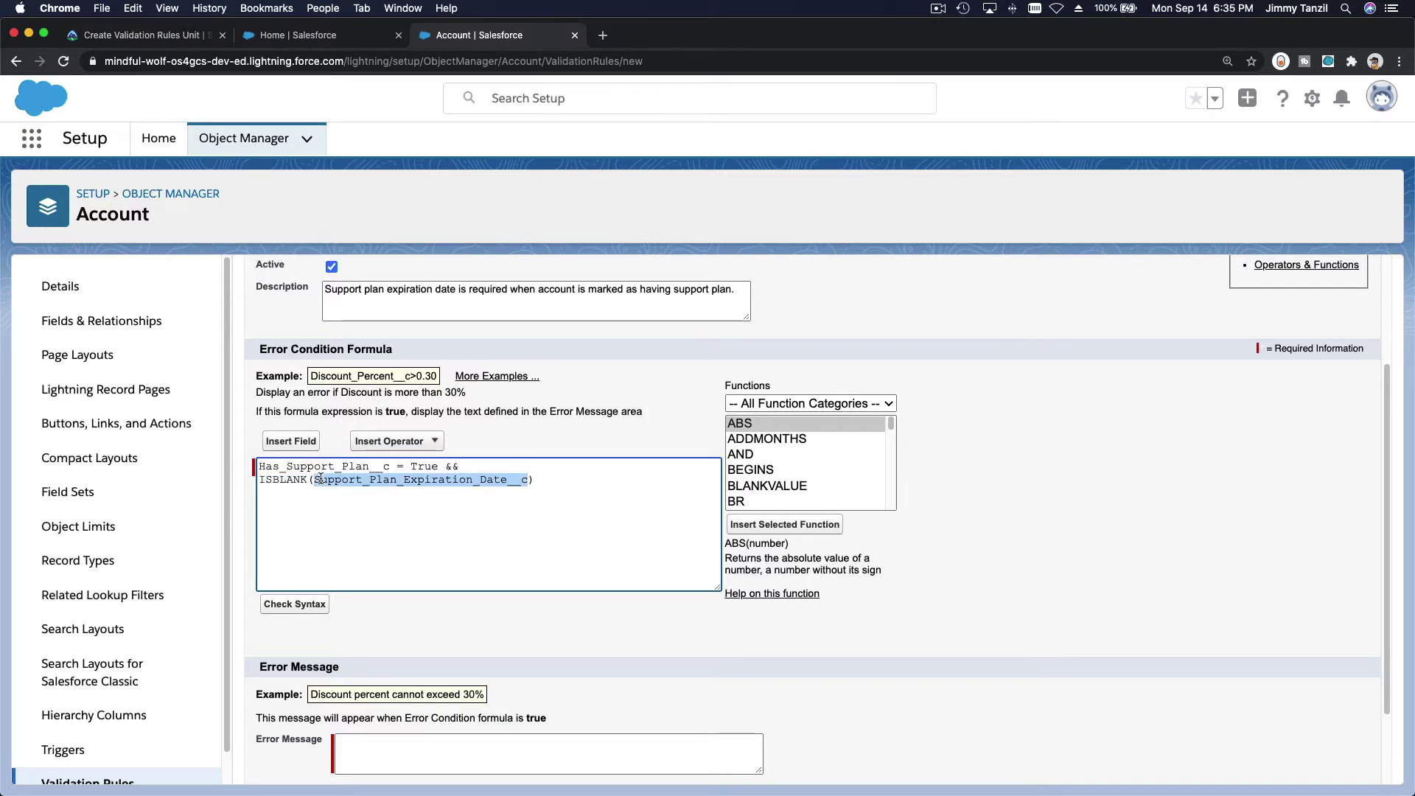
{"action": "double_click", "coordinate": [273, 481]}
{"action": "left_click", "coordinate": [287, 512]}
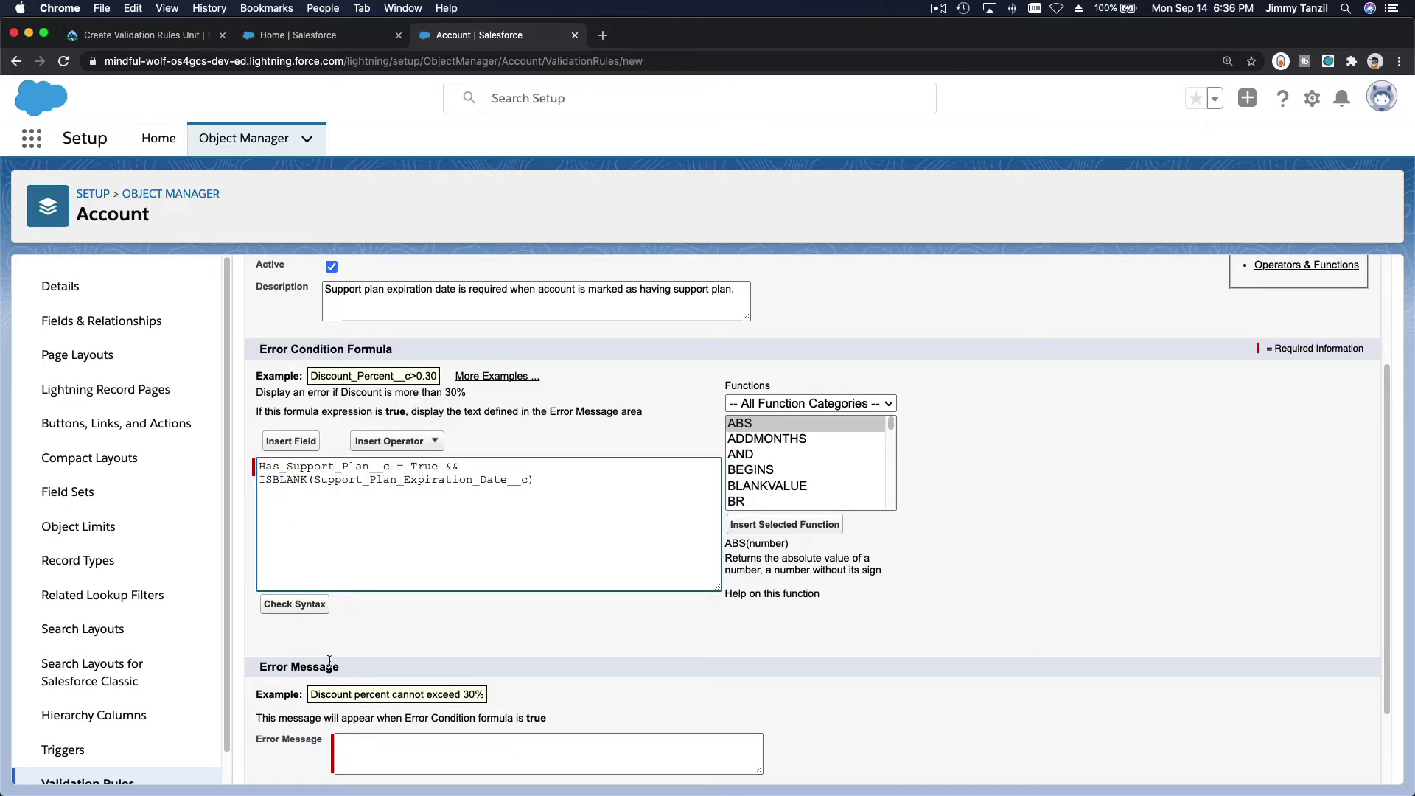
- Check the formula syntax, then copy the error message text from Trailhead
{"action": "left_click", "coordinate": [301, 614]}
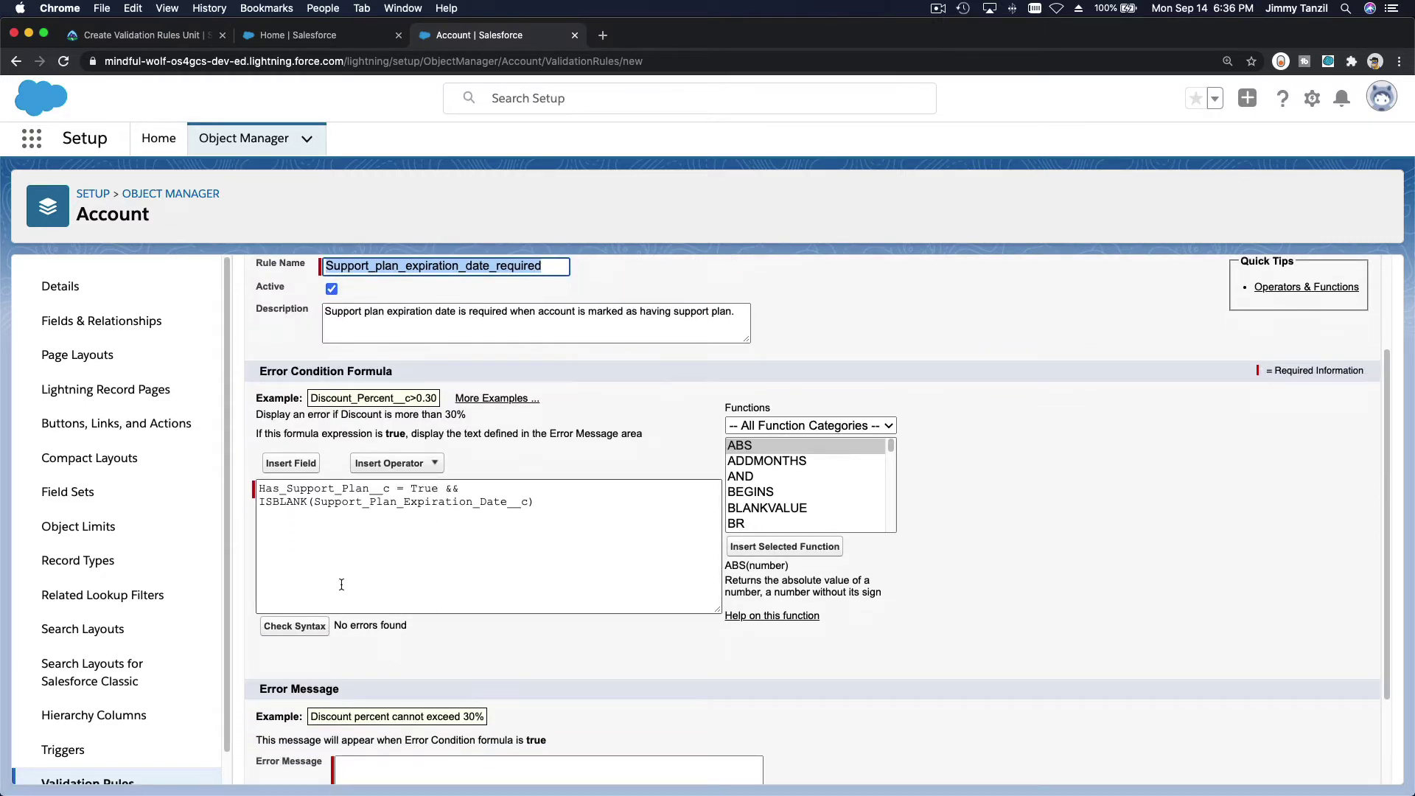
{"action": "left_click", "coordinate": [168, 38]}
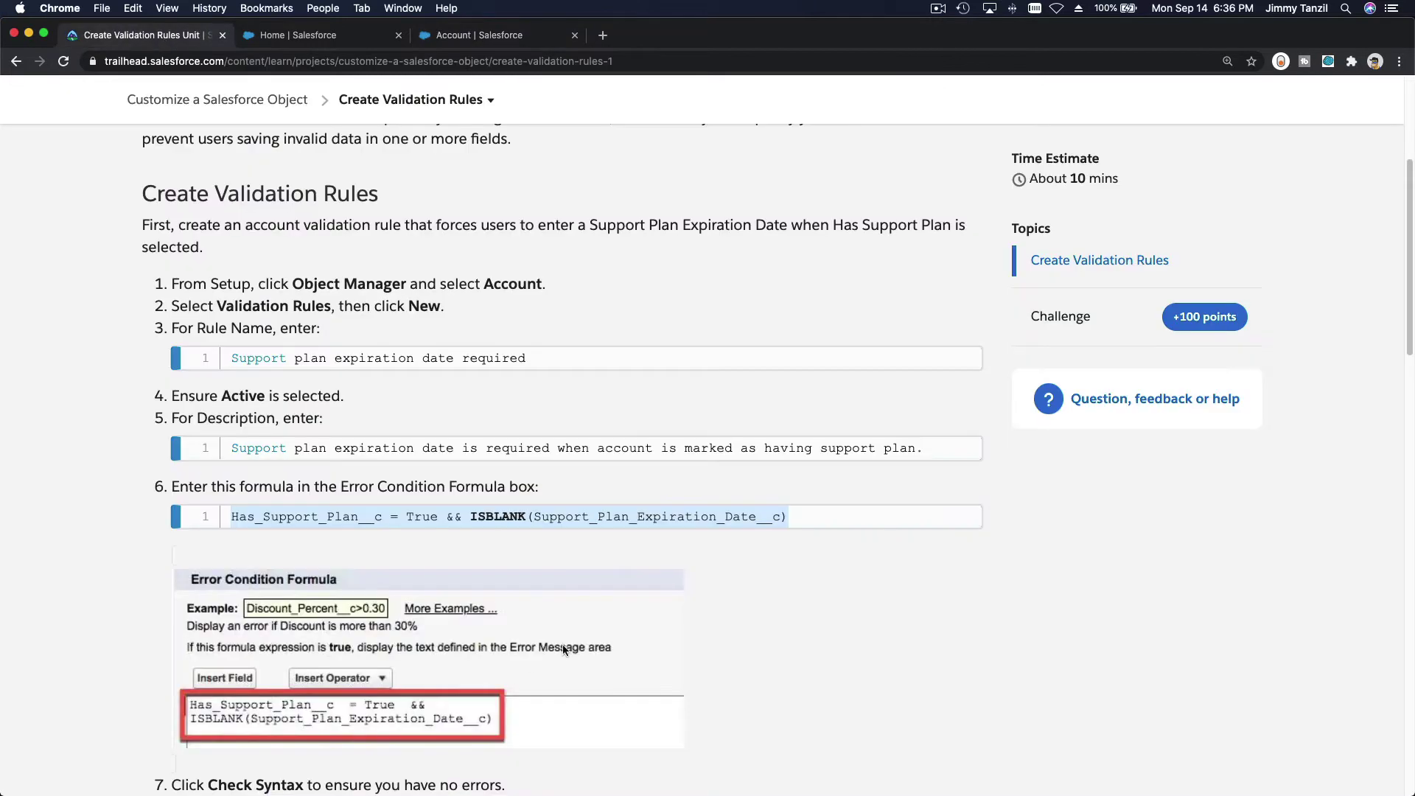
{"action": "left_click", "coordinate": [734, 610]}
{"action": "scroll", "coordinate": [735, 610], "scroll_direction": "down", "scroll_amount": 5}
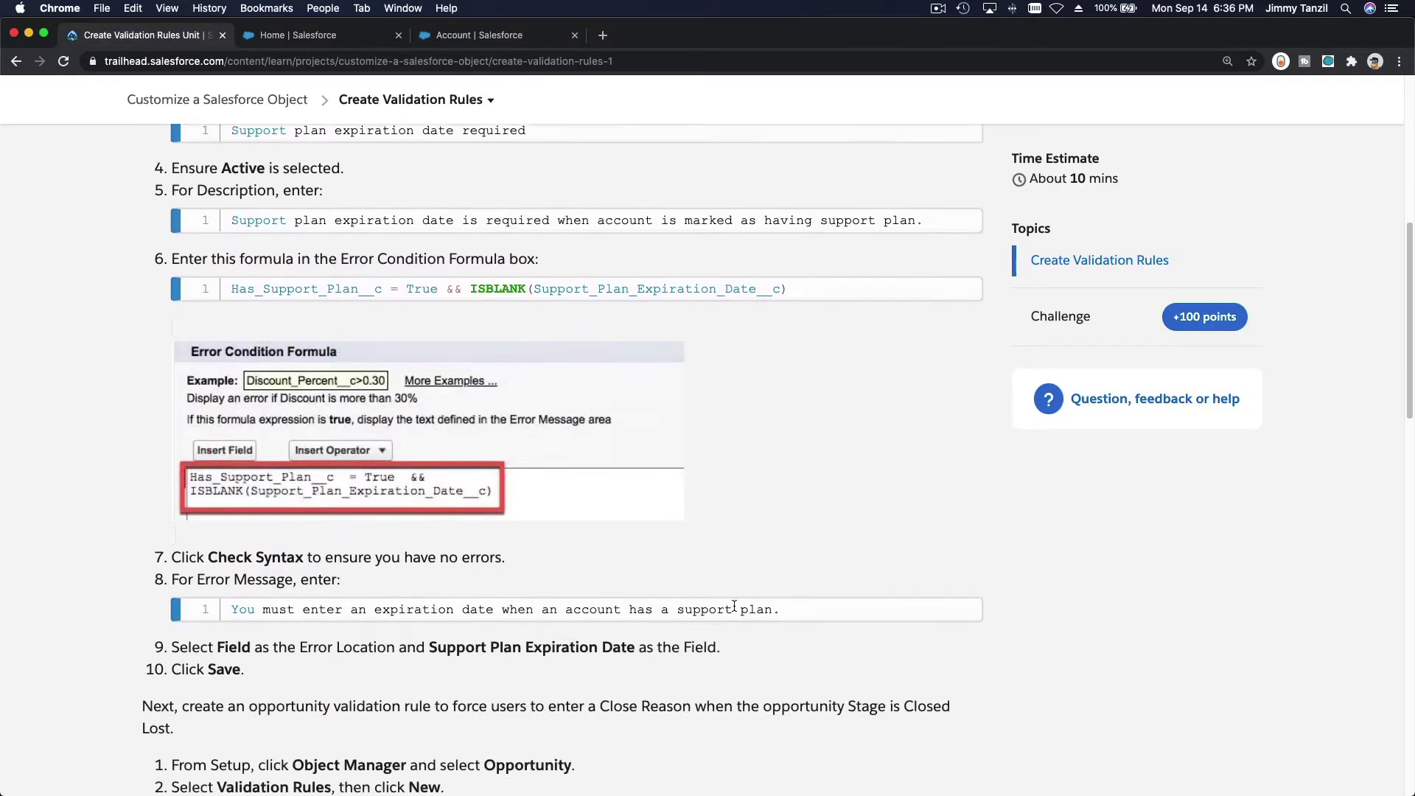
{"action": "scroll", "coordinate": [699, 514], "scroll_direction": "down", "scroll_amount": 2}
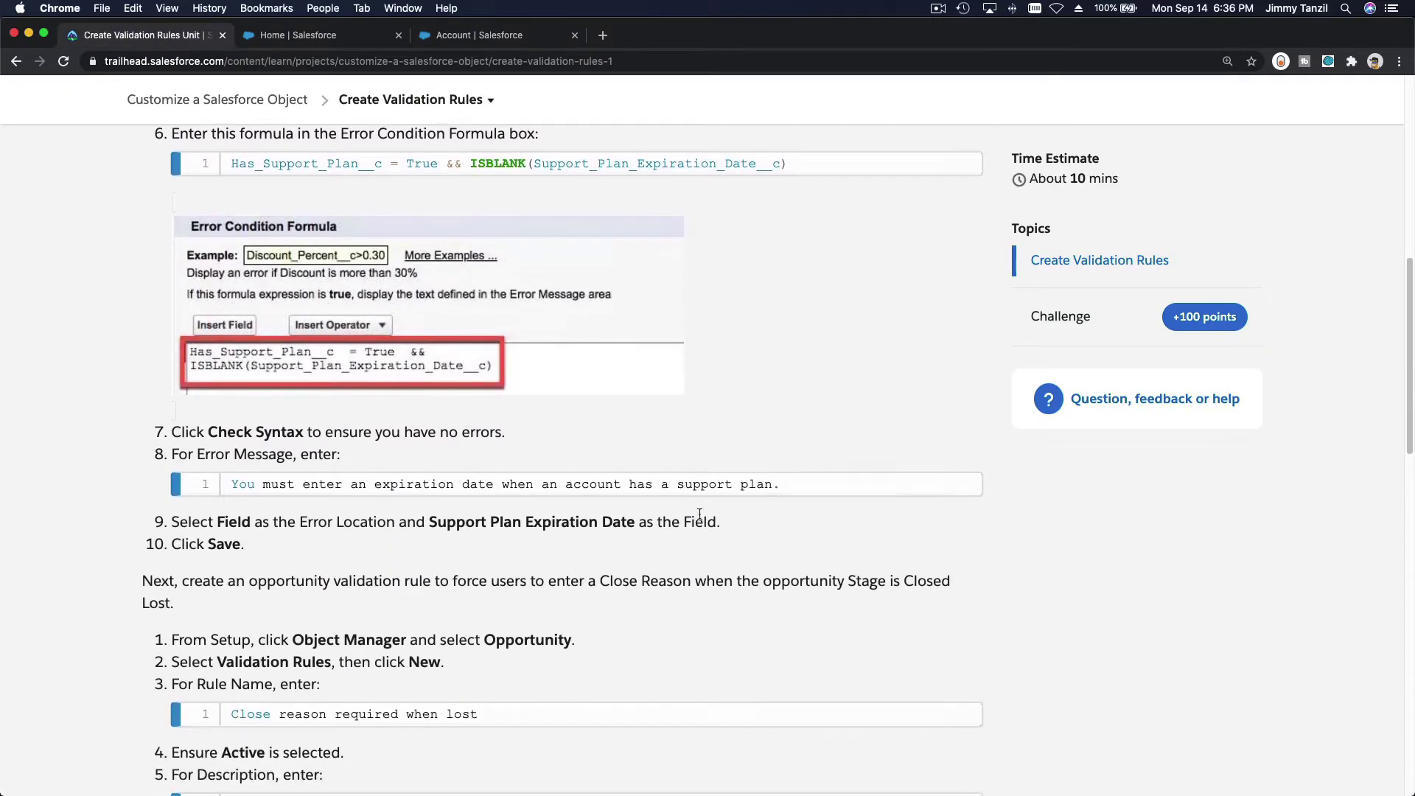
{"action": "triple_click", "coordinate": [352, 469]}
{"action": "key", "text": "super+c"}
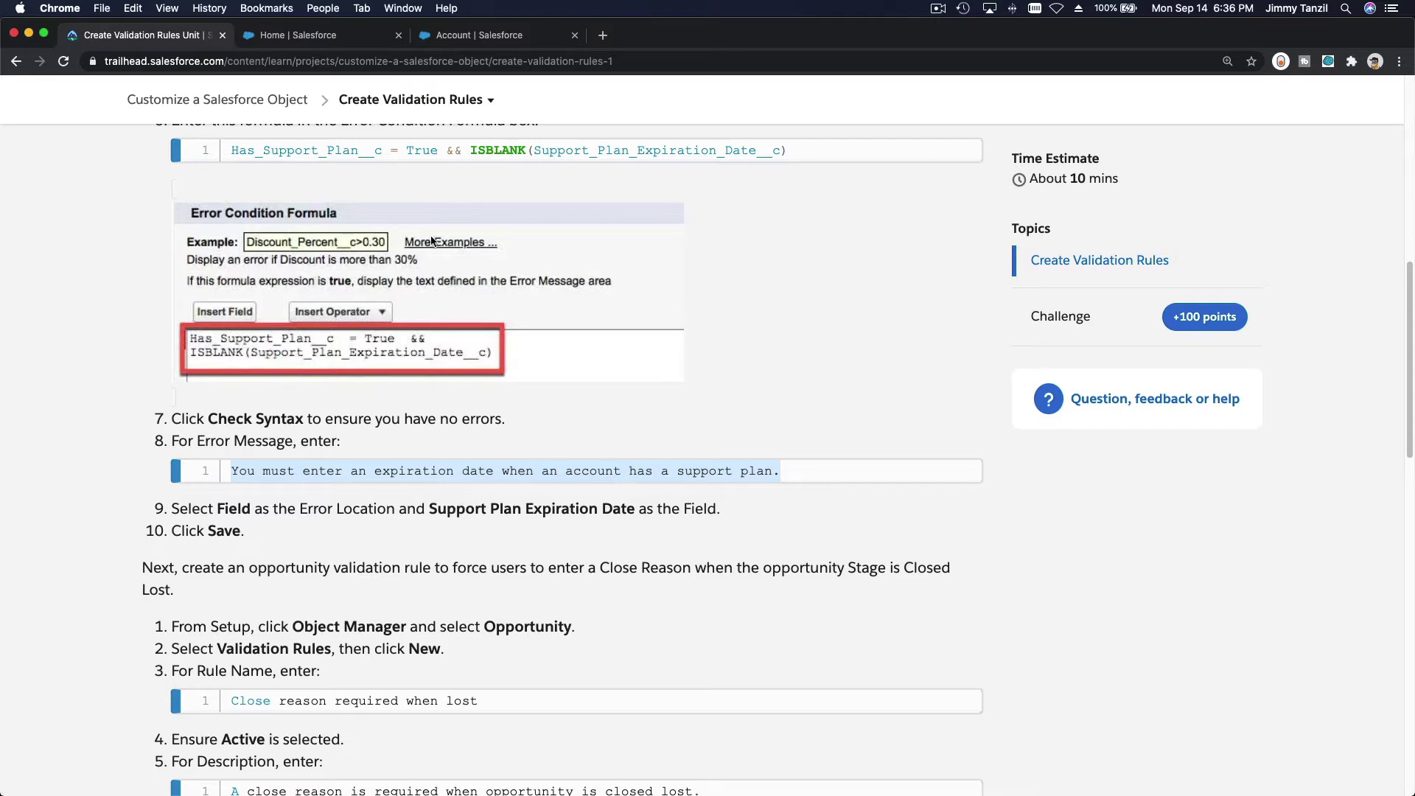
- Paste the expiration-date error message into the rule's Error Message box
{"action": "left_click", "coordinate": [471, 35]}
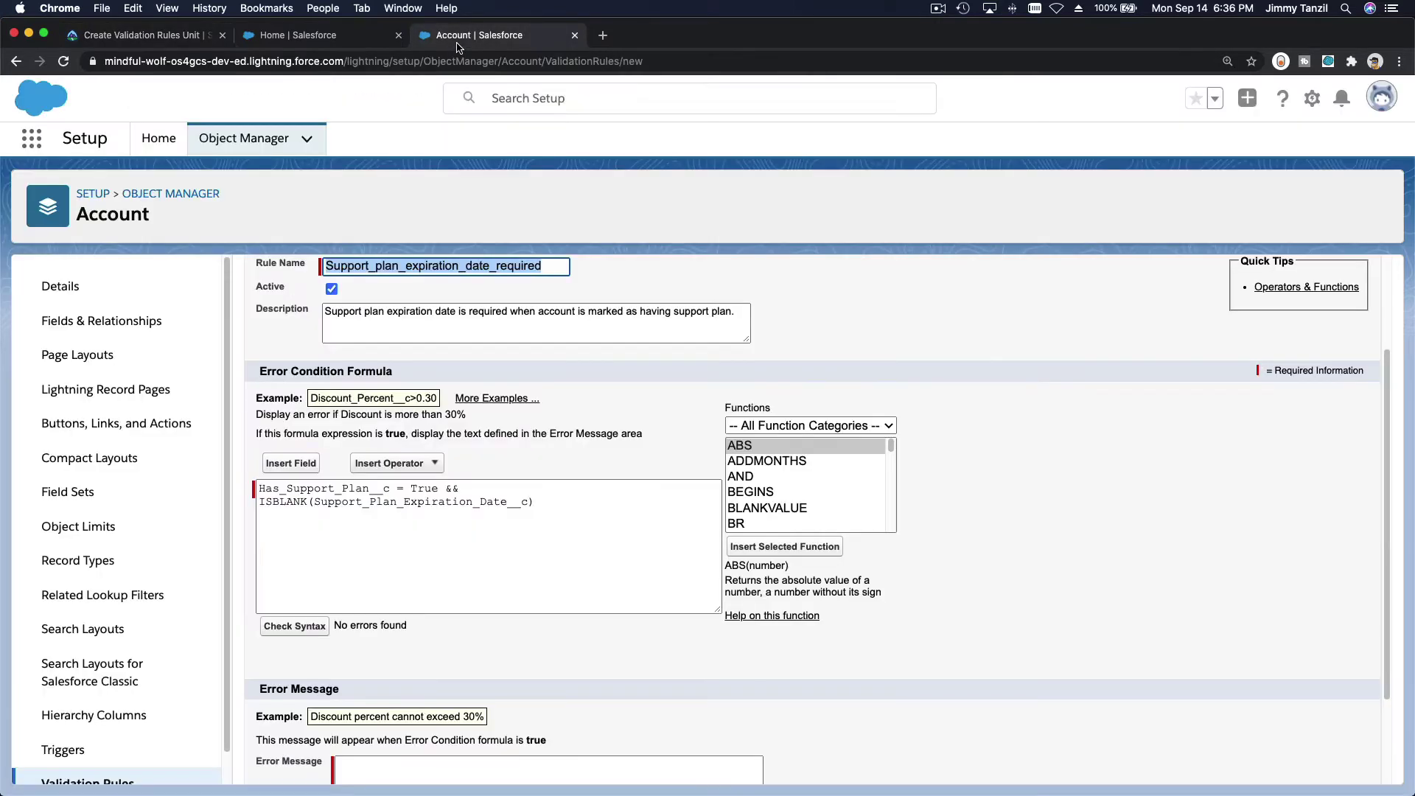
{"action": "scroll", "coordinate": [442, 590], "scroll_direction": "down", "scroll_amount": 3}
{"action": "left_click", "coordinate": [408, 645]}
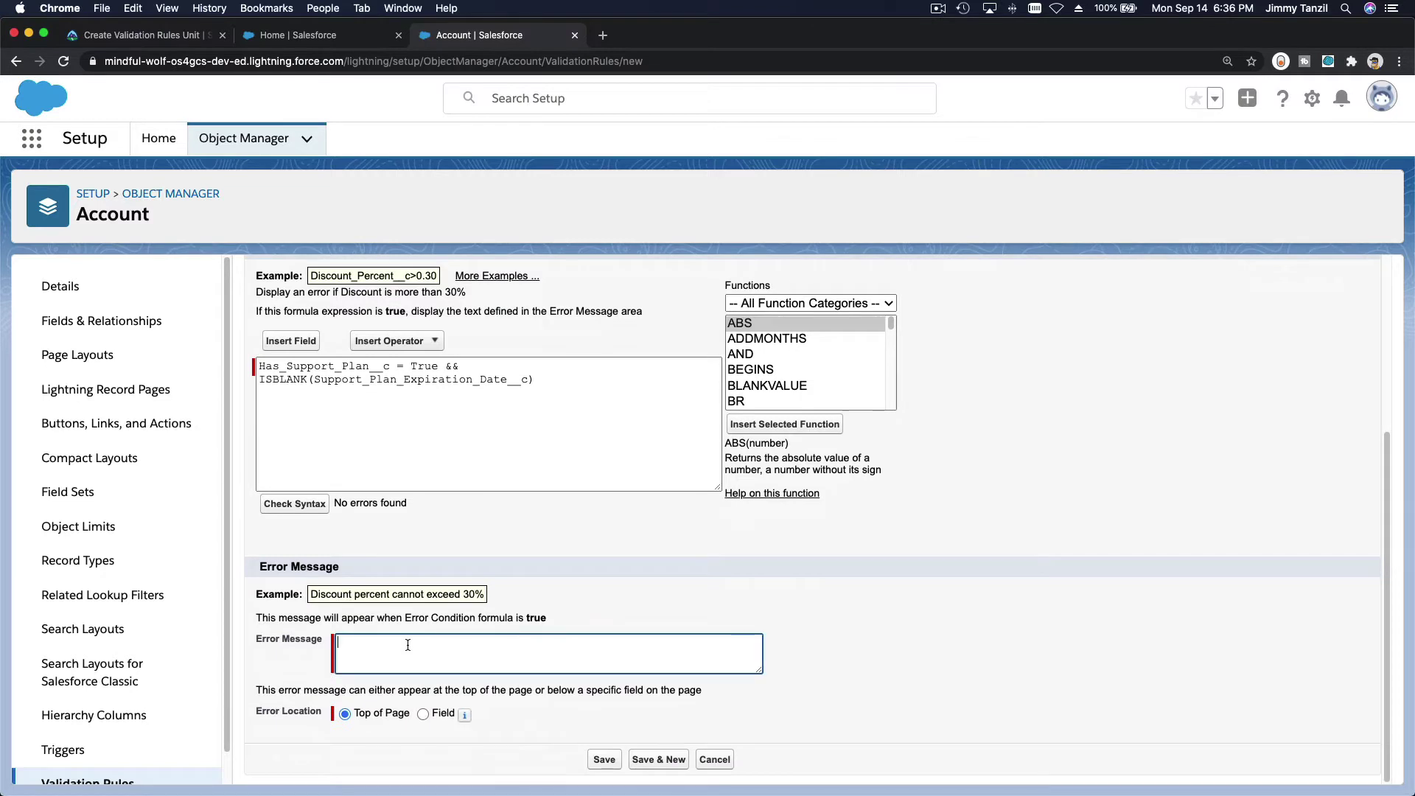
{"action": "key", "text": "super+v"}
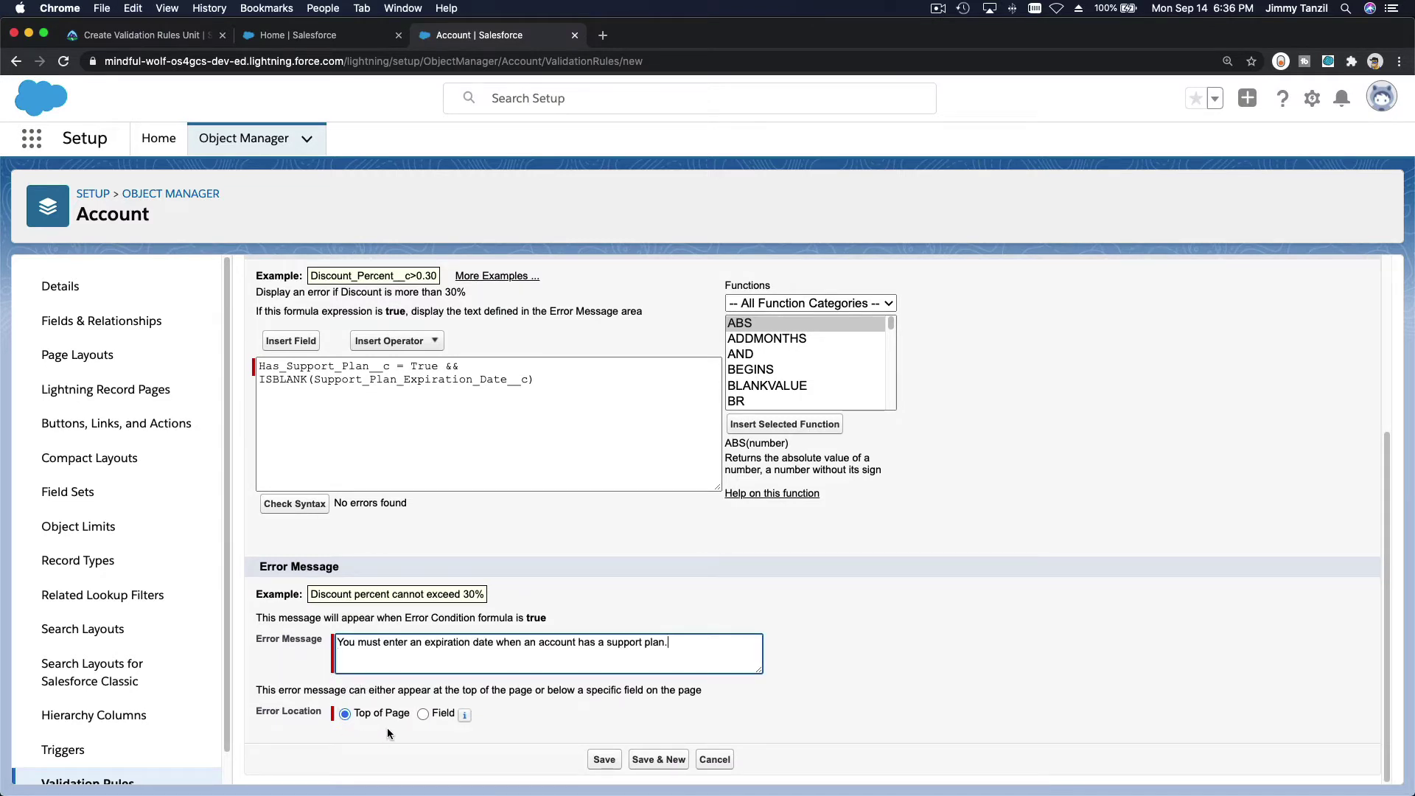
- Set the error location to Field and choose Support Plan Expiration Date
{"action": "left_click", "coordinate": [422, 713]}
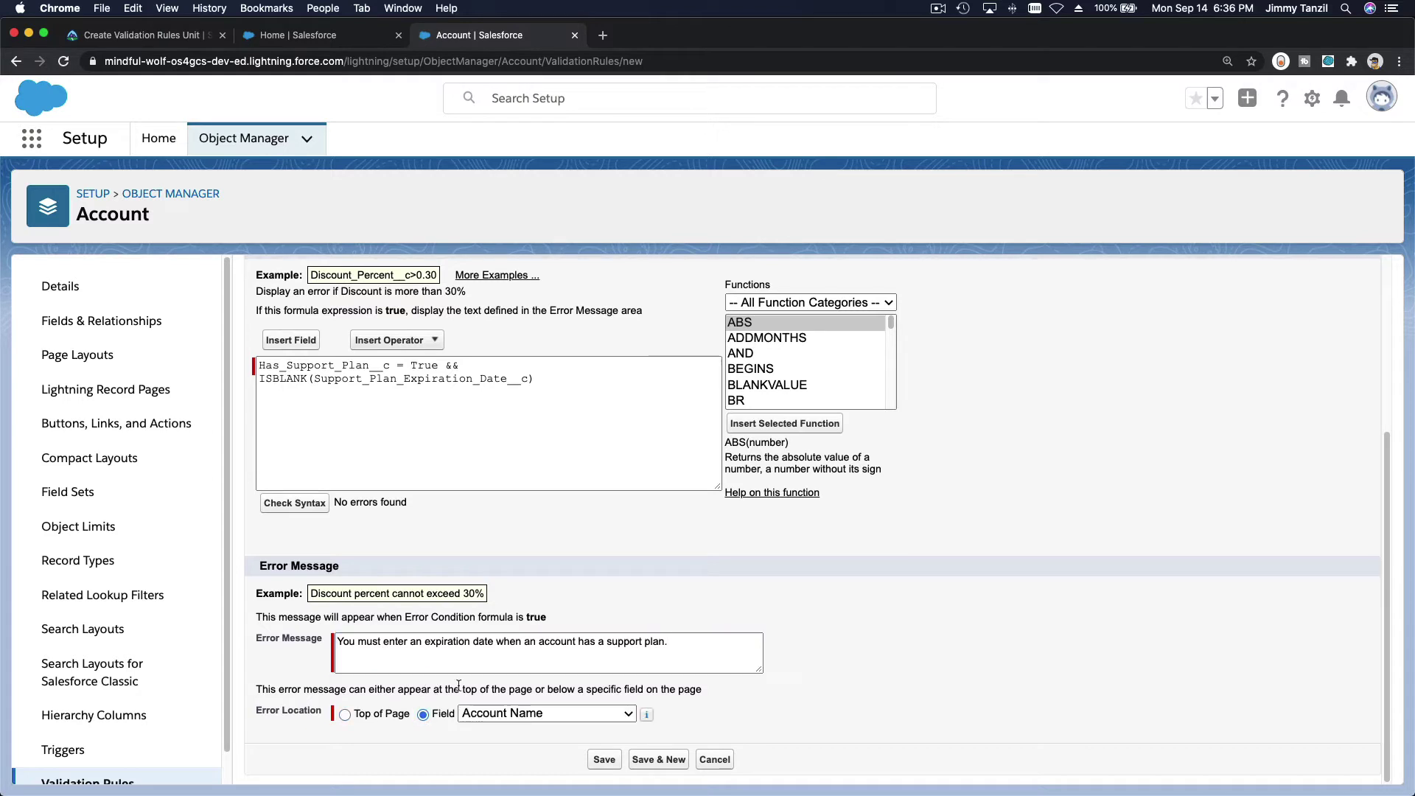
{"action": "left_click", "coordinate": [498, 706]}
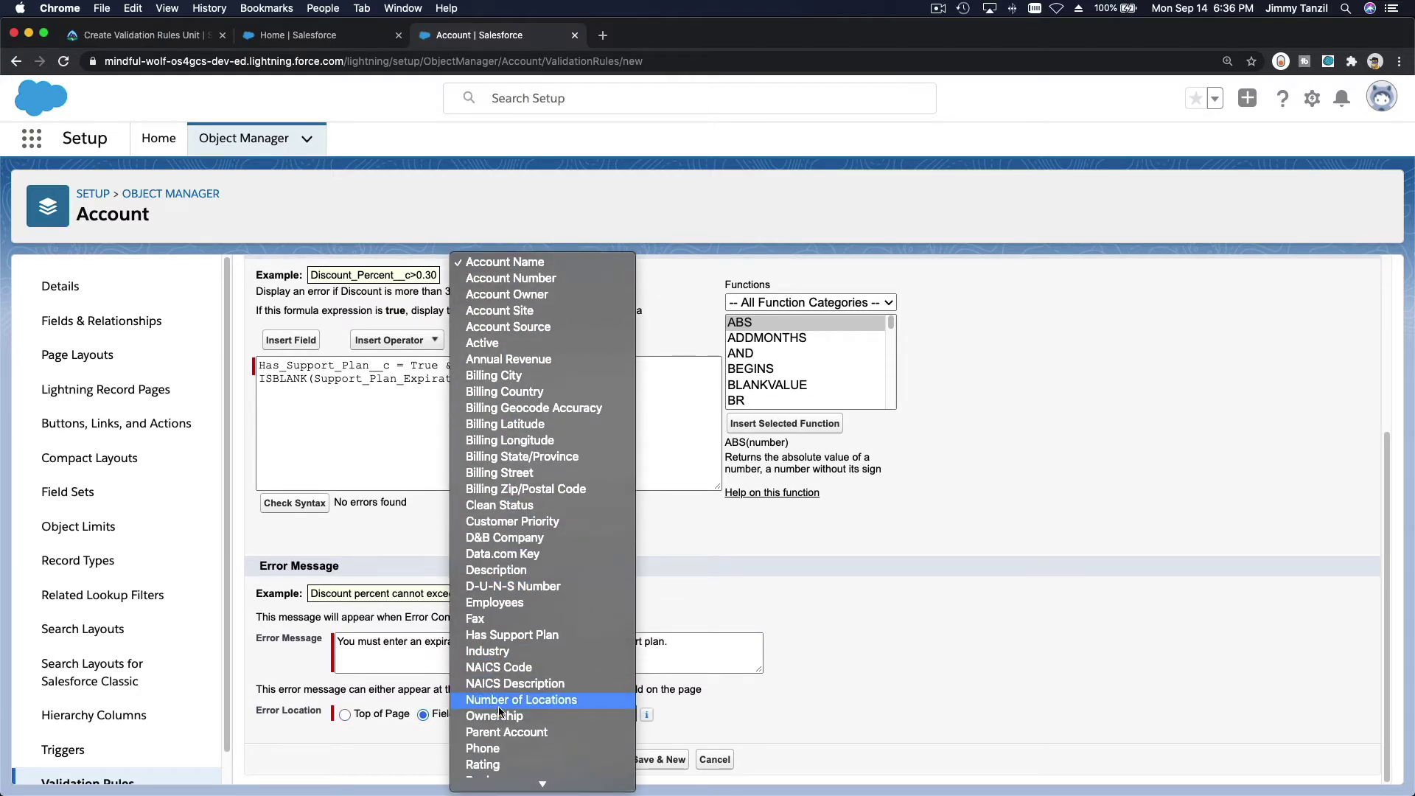
{"action": "scroll", "coordinate": [498, 706], "scroll_direction": "down", "scroll_amount": 3}
{"action": "scroll", "coordinate": [500, 712], "scroll_direction": "down", "scroll_amount": 5}
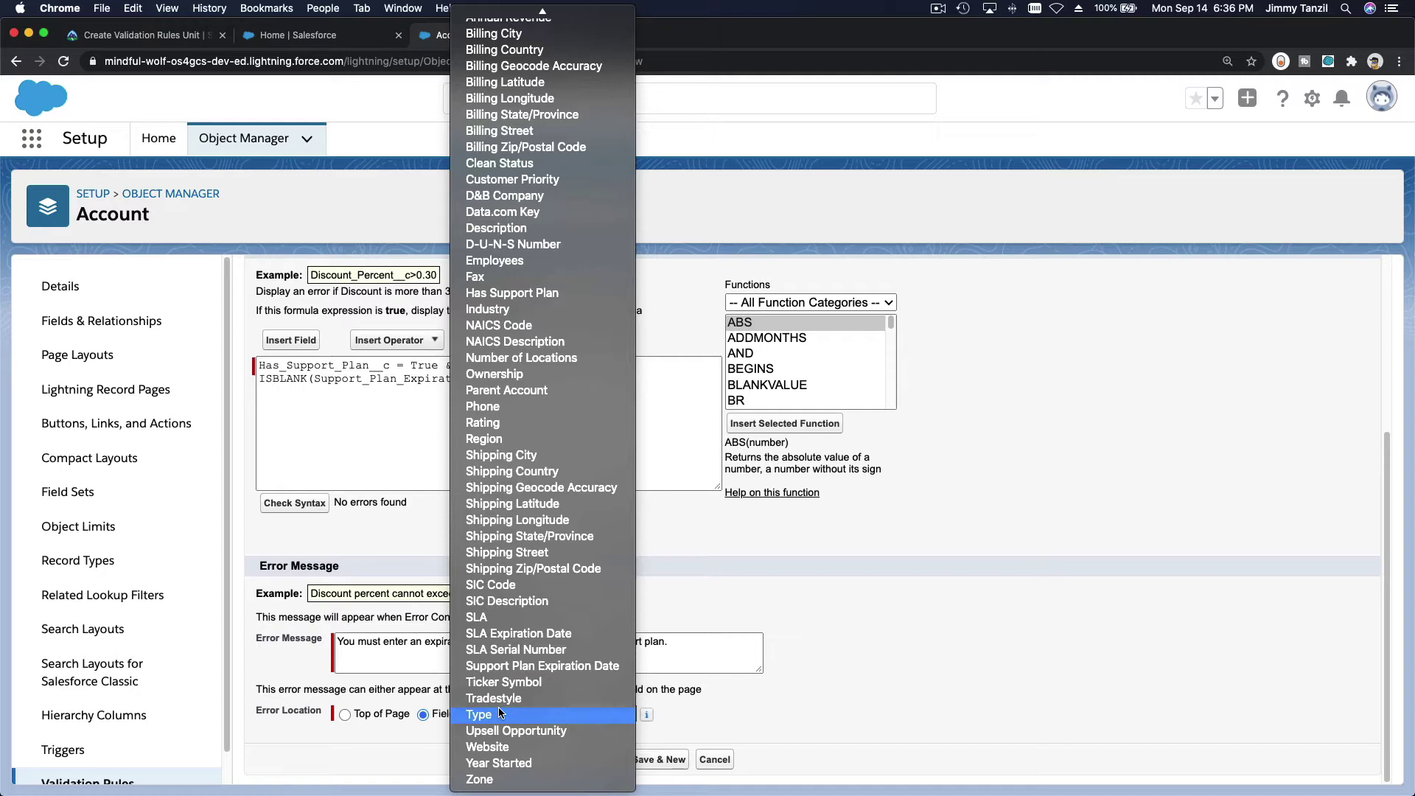
{"action": "left_click", "coordinate": [546, 665]}
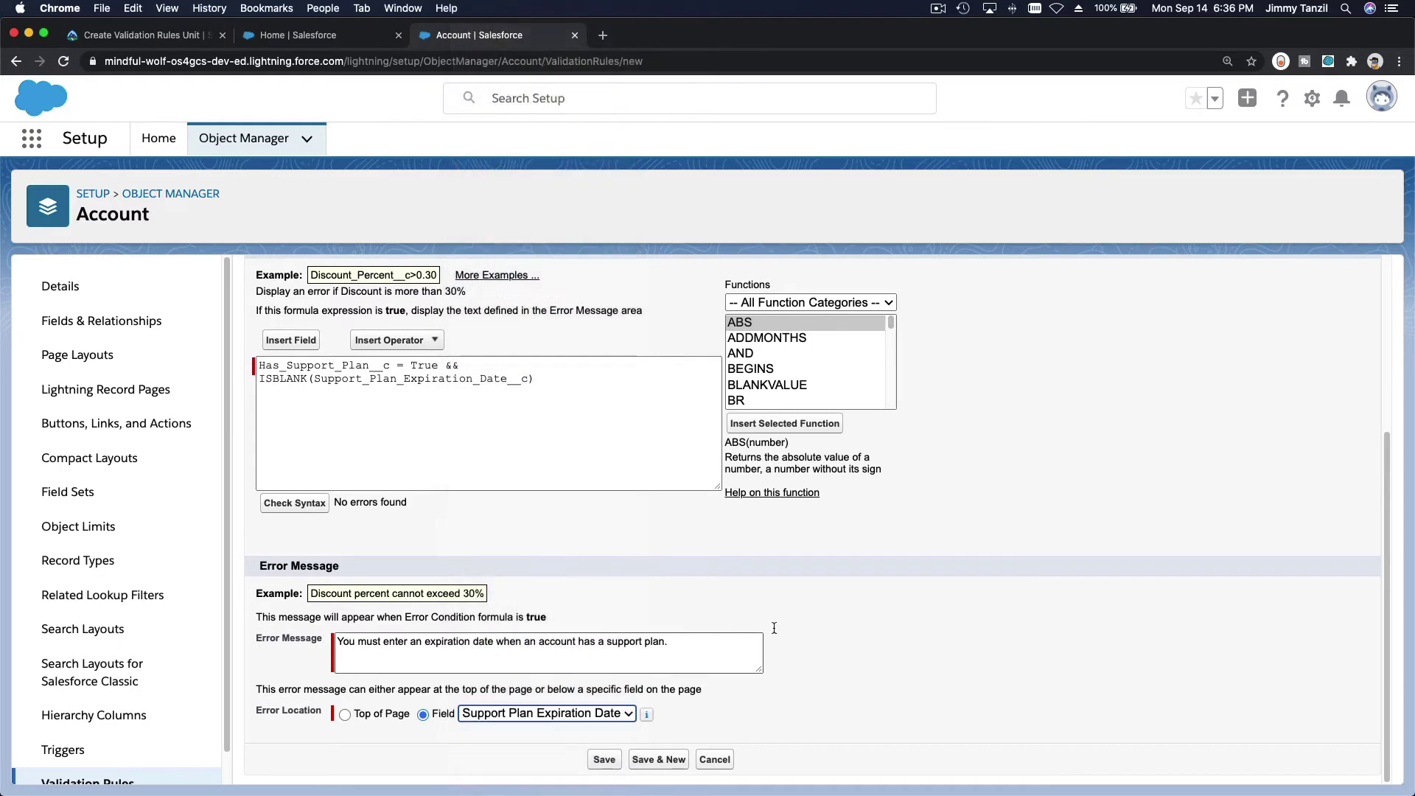
{"action": "left_click", "coordinate": [825, 626]}
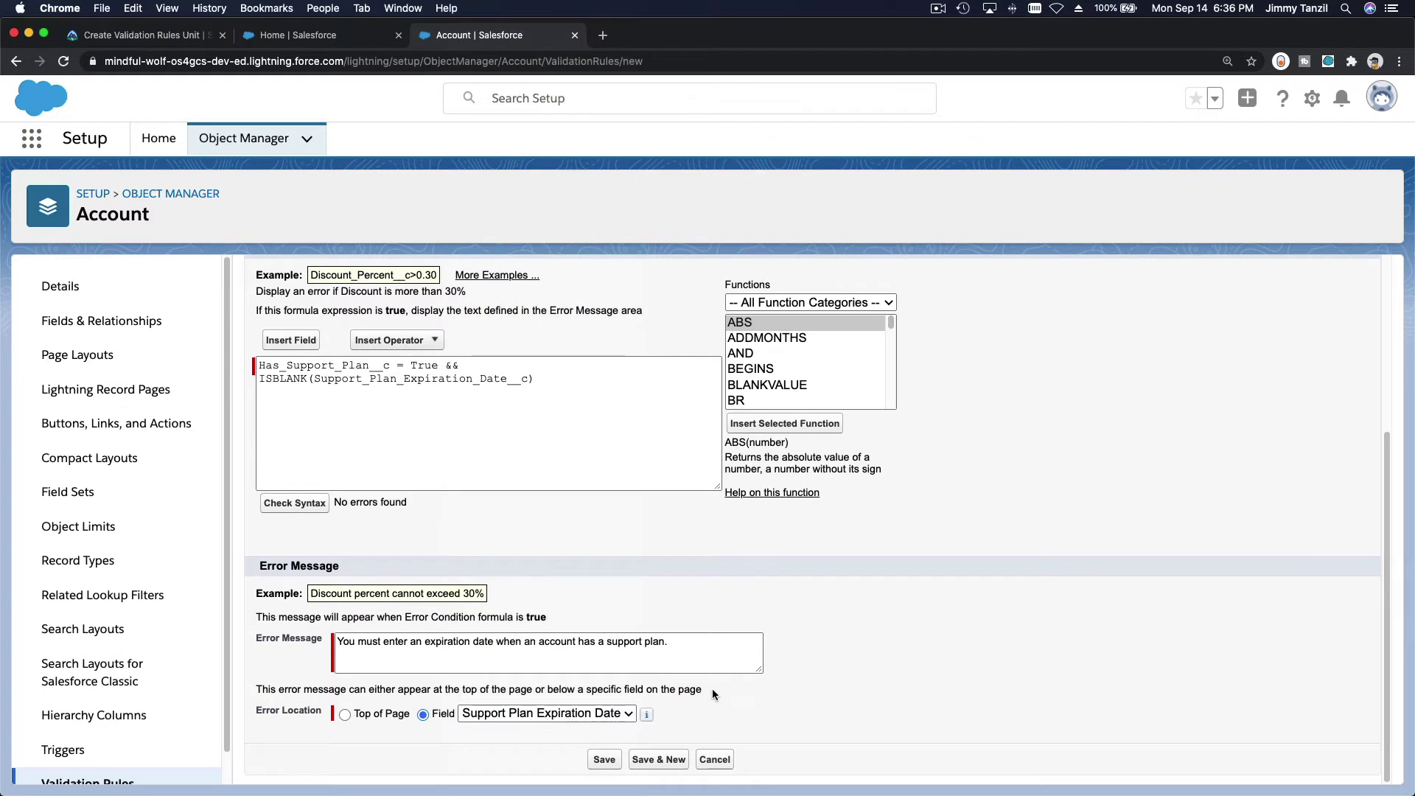
- Save the validation rule and go to Accounts through the App Launcher
{"action": "left_click", "coordinate": [604, 759]}
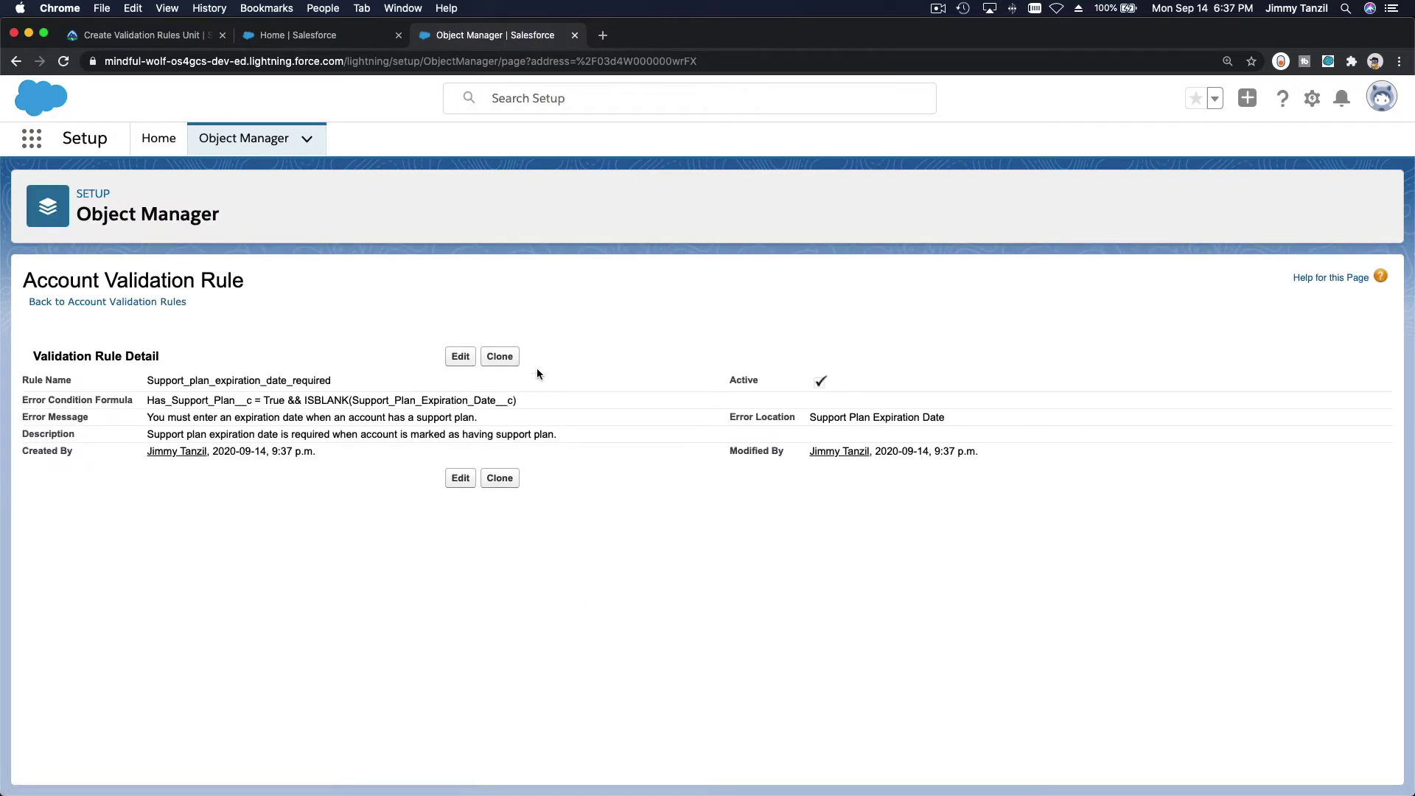
{"action": "left_click", "coordinate": [31, 140]}
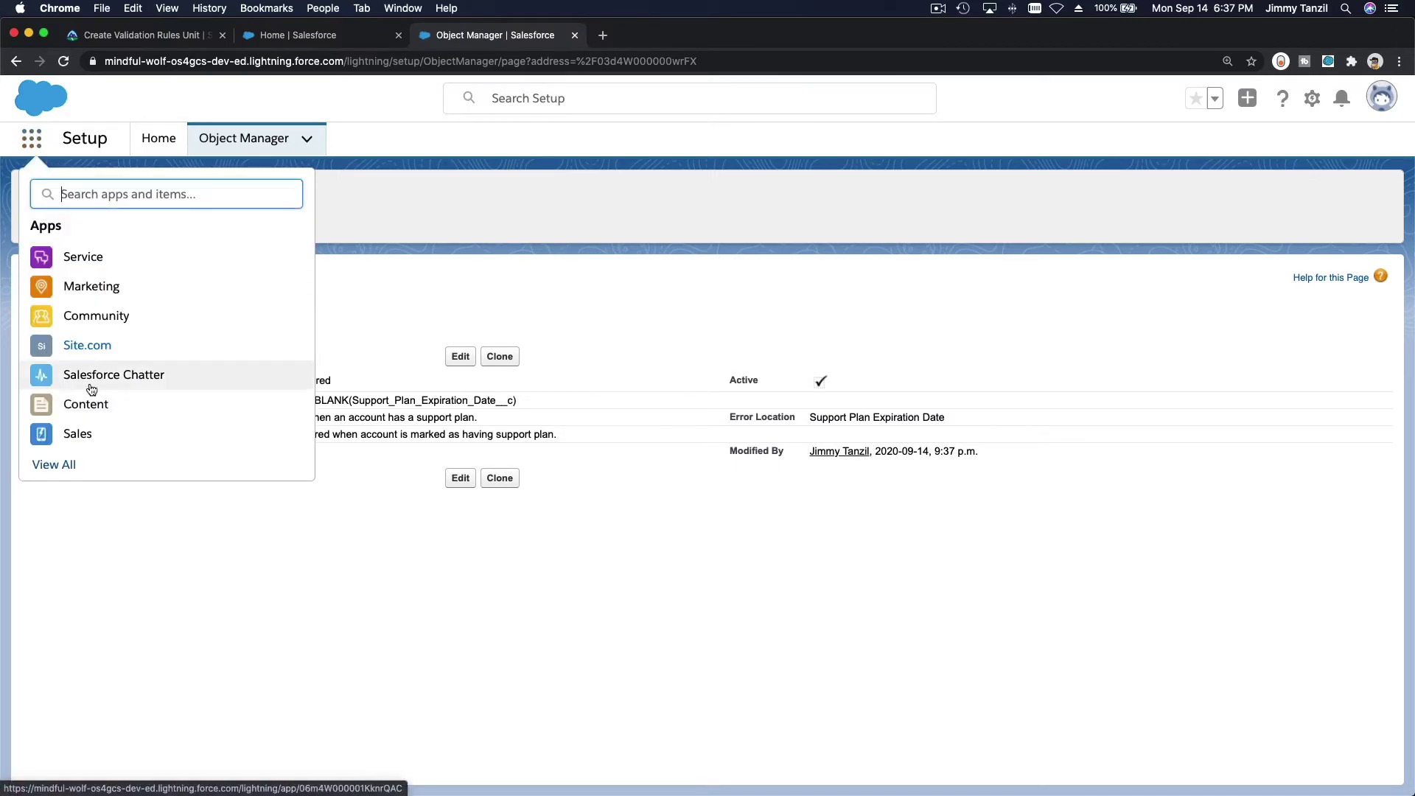
{"action": "left_click", "coordinate": [53, 465]}
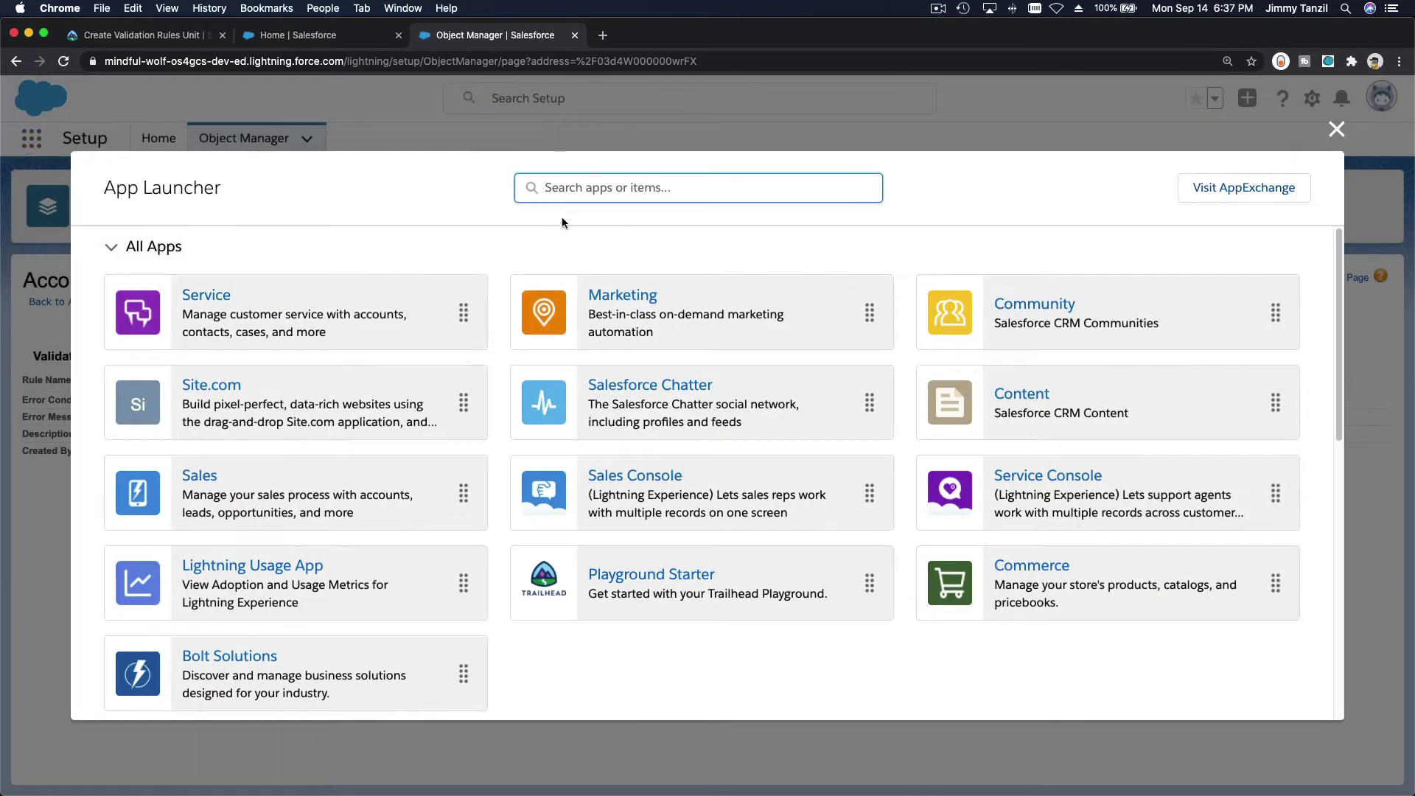
{"action": "type", "text": "Acc"}
{"action": "left_click", "coordinate": [136, 341]}
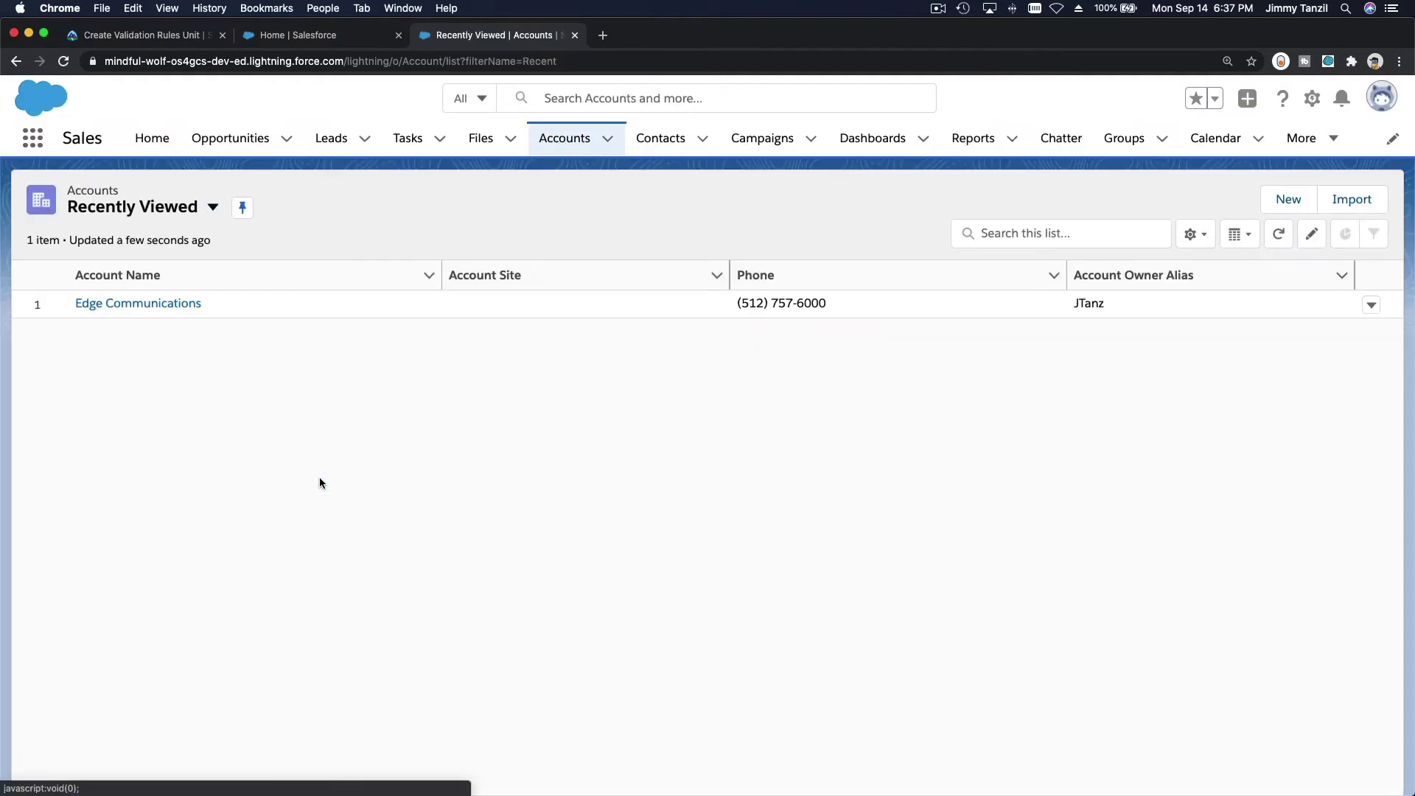
- Open the Edge Communications account and view its Details
{"action": "left_click", "coordinate": [185, 305]}
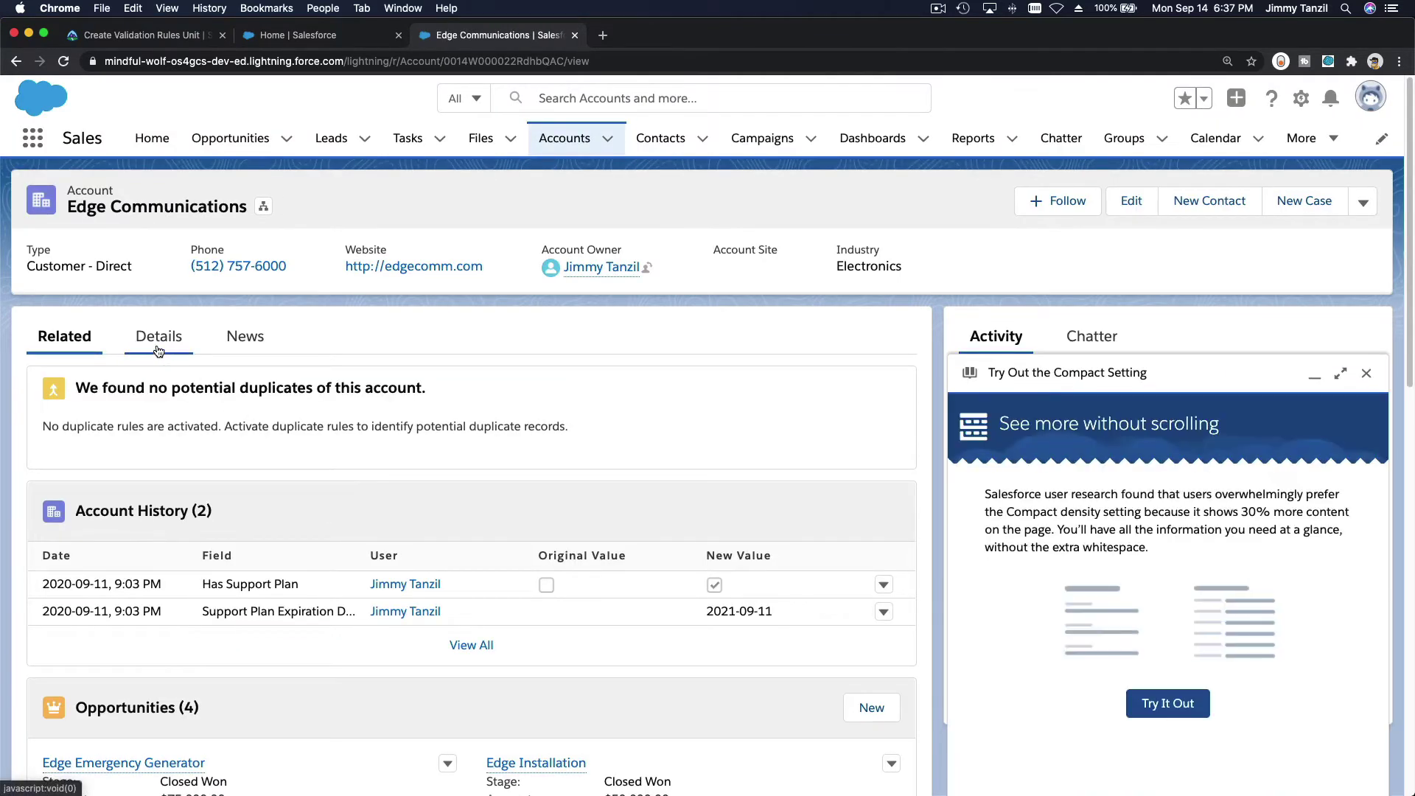
{"action": "left_click", "coordinate": [177, 352]}
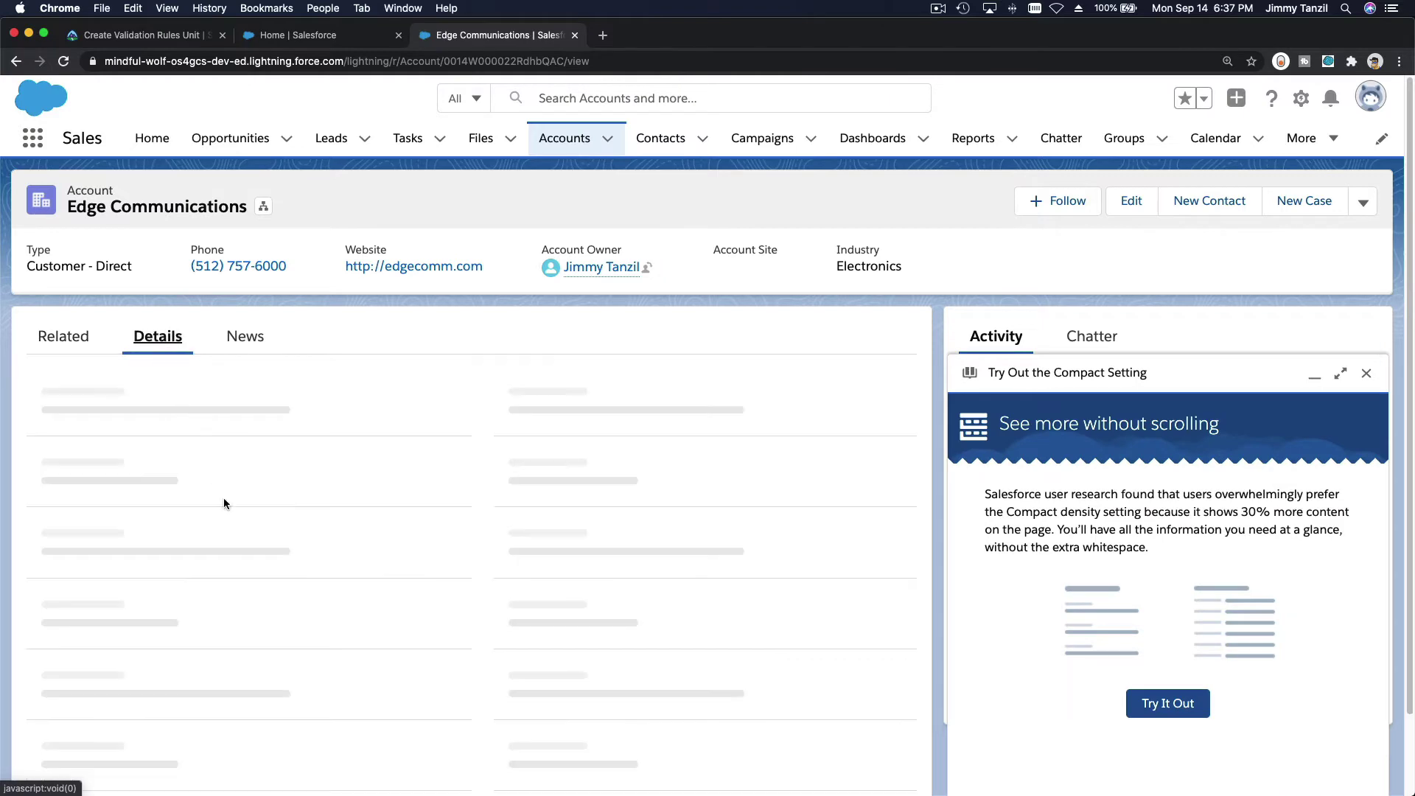
{"action": "left_click", "coordinate": [1366, 373]}
{"action": "scroll", "coordinate": [662, 554], "scroll_direction": "down", "scroll_amount": 5}
{"action": "scroll", "coordinate": [664, 562], "scroll_direction": "down", "scroll_amount": 1}
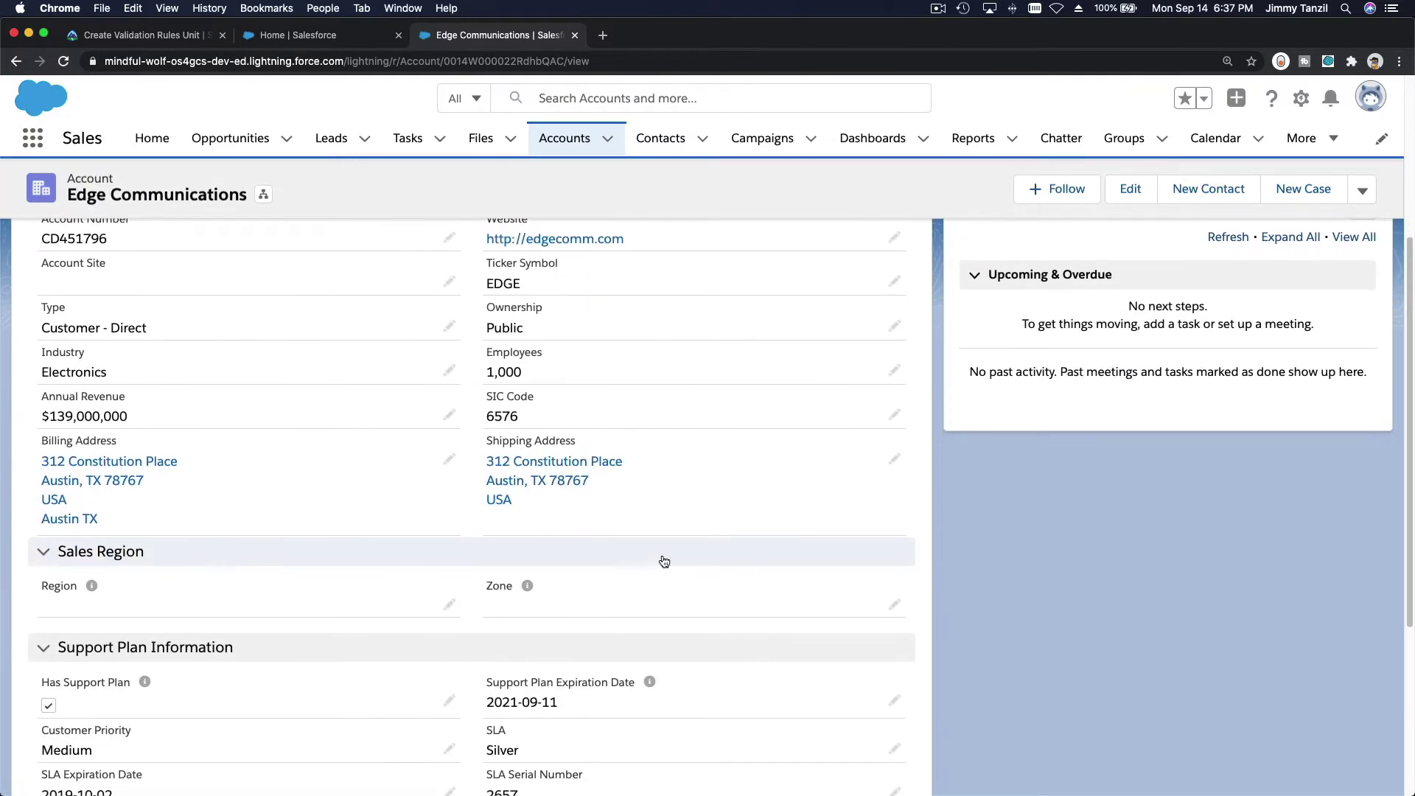
{"action": "scroll", "coordinate": [662, 554], "scroll_direction": "up", "scroll_amount": 6}
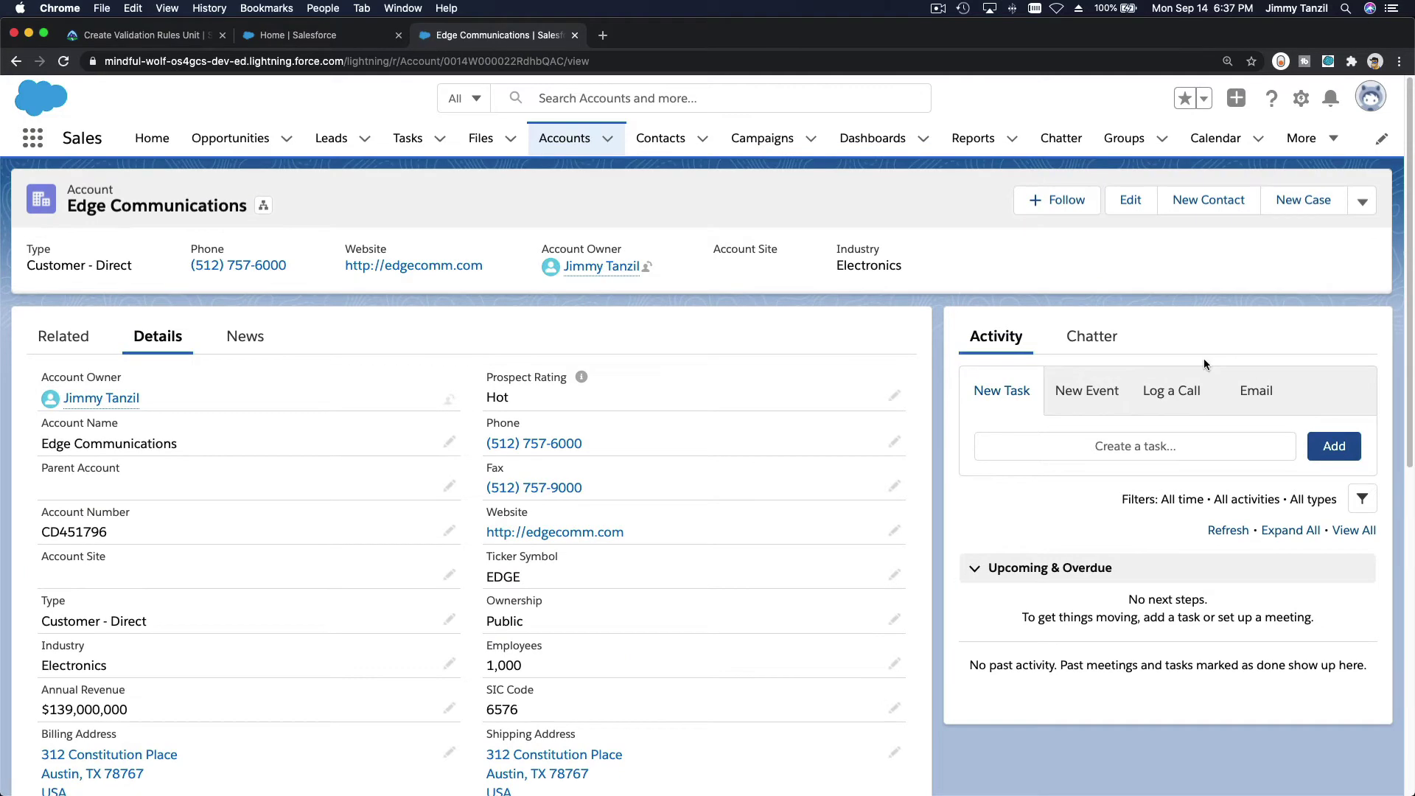
- Edit Edge Communications and change the SLA Expiration Date day to 16
{"action": "left_click", "coordinate": [1130, 198]}
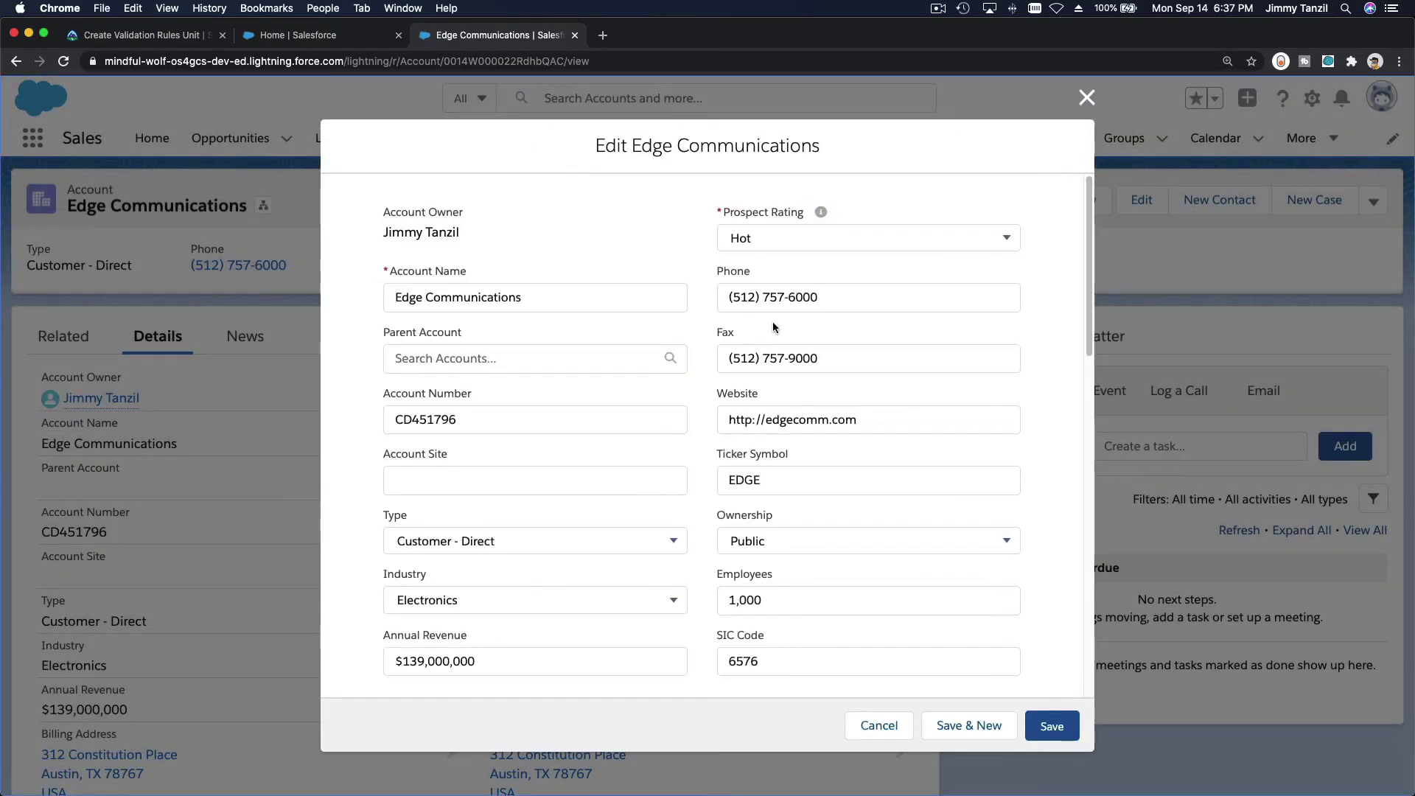
{"action": "scroll", "coordinate": [773, 322], "scroll_direction": "down", "scroll_amount": 3}
{"action": "scroll", "coordinate": [772, 322], "scroll_direction": "down", "scroll_amount": 2}
{"action": "scroll", "coordinate": [672, 375], "scroll_direction": "down", "scroll_amount": 8}
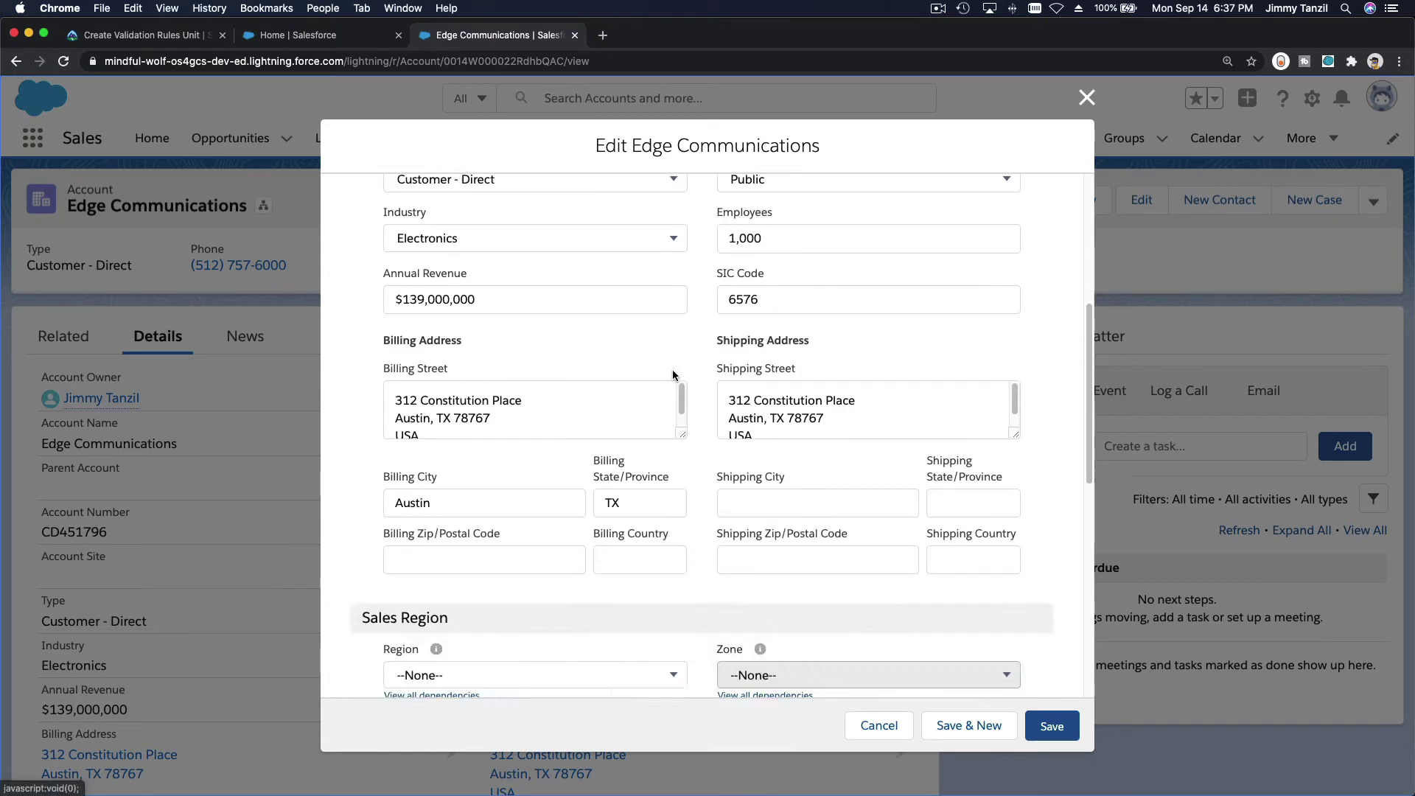
{"action": "scroll", "coordinate": [672, 375], "scroll_direction": "down", "scroll_amount": 1}
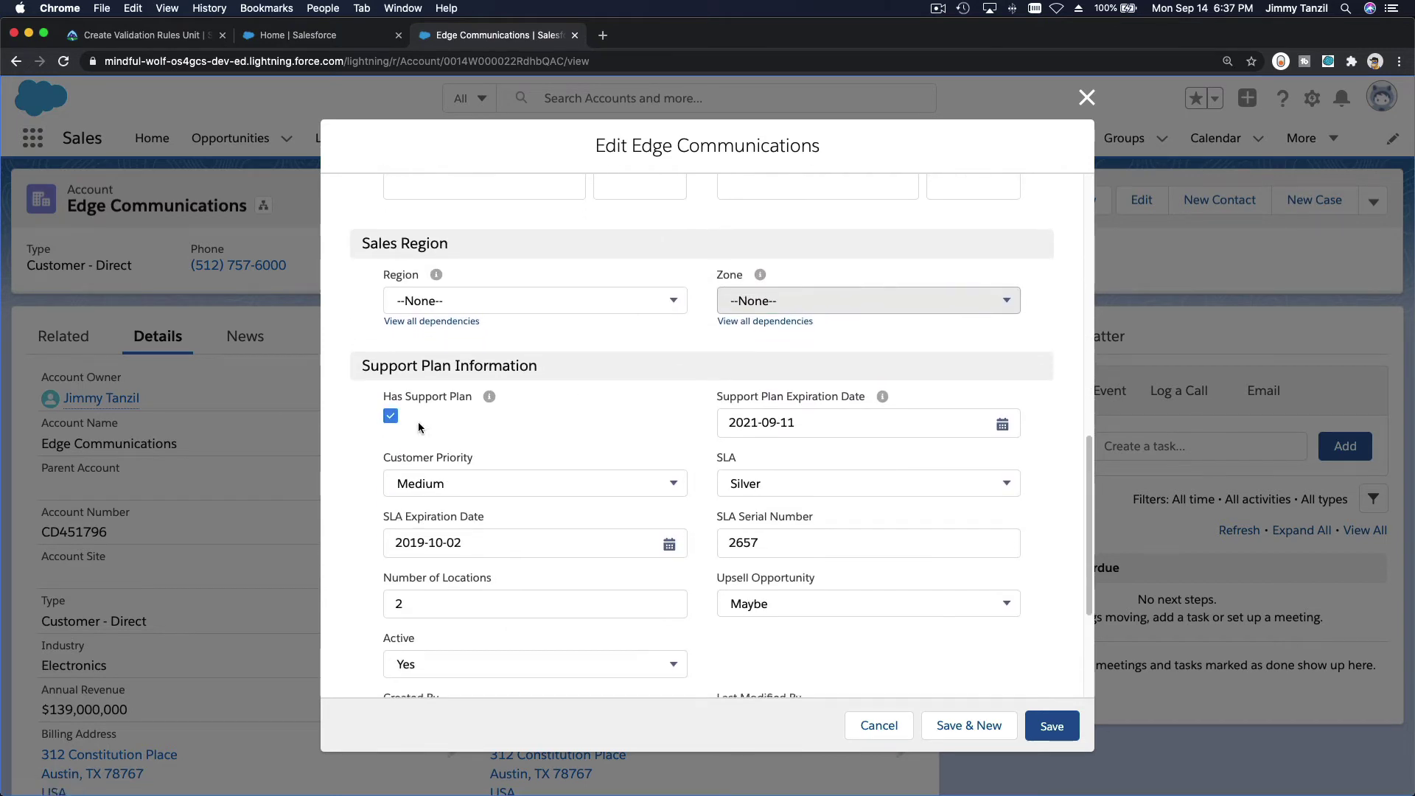
{"action": "left_click", "coordinate": [501, 544]}
{"action": "key", "text": "BackSpace"}
{"action": "key", "text": "BackSpace"}
{"action": "type", "text": "16"}
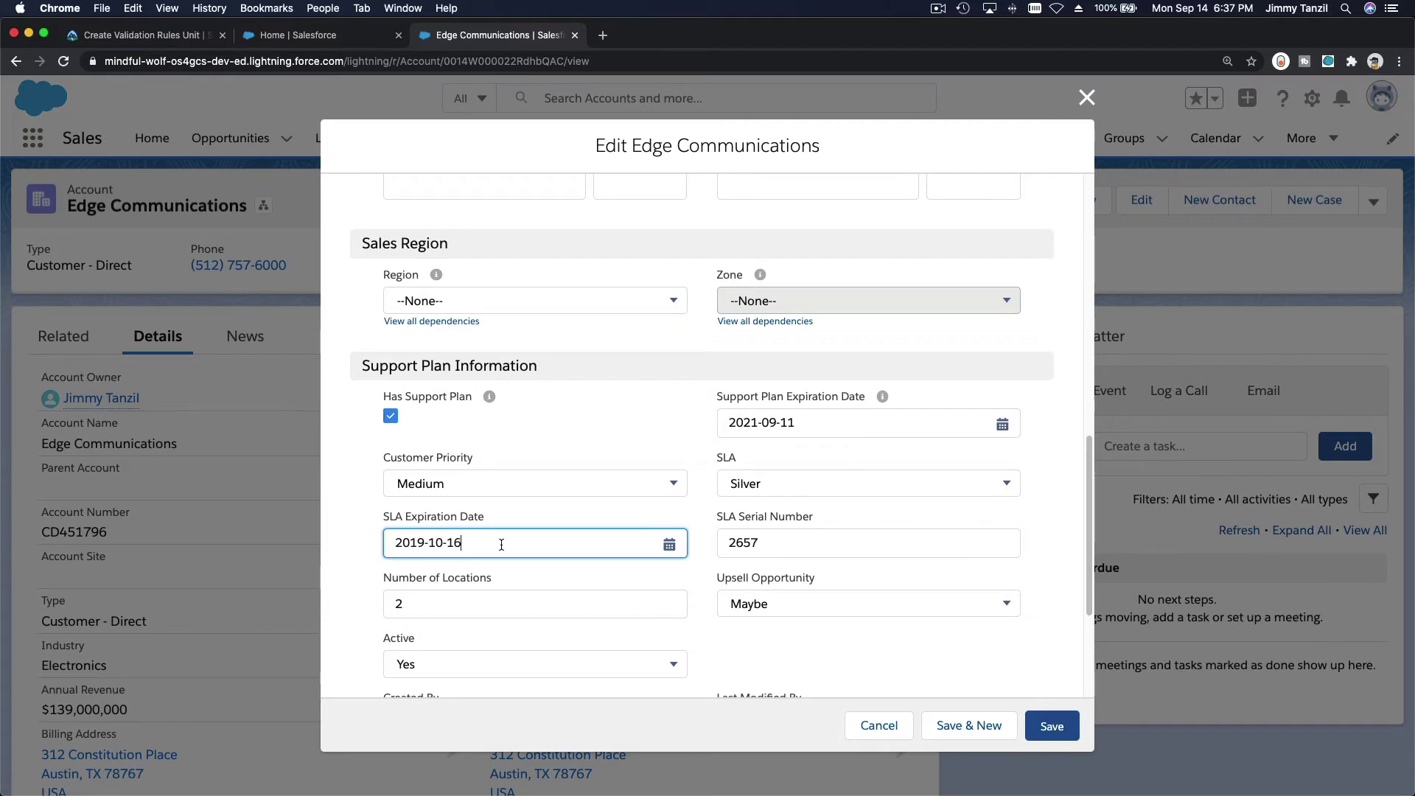
{"action": "left_click", "coordinate": [501, 544]}
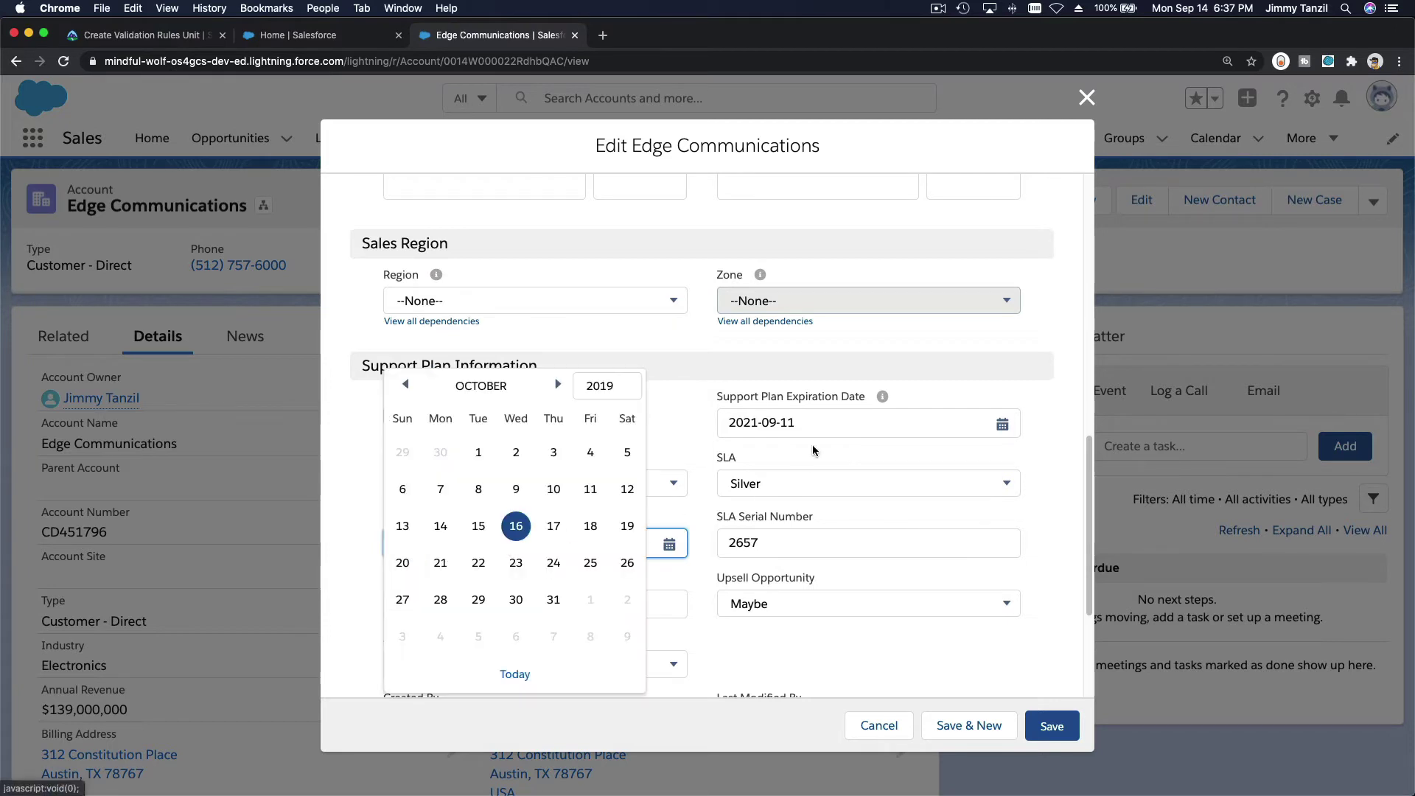
- Clear the Support Plan Expiration Date field
{"action": "left_click", "coordinate": [824, 426]}
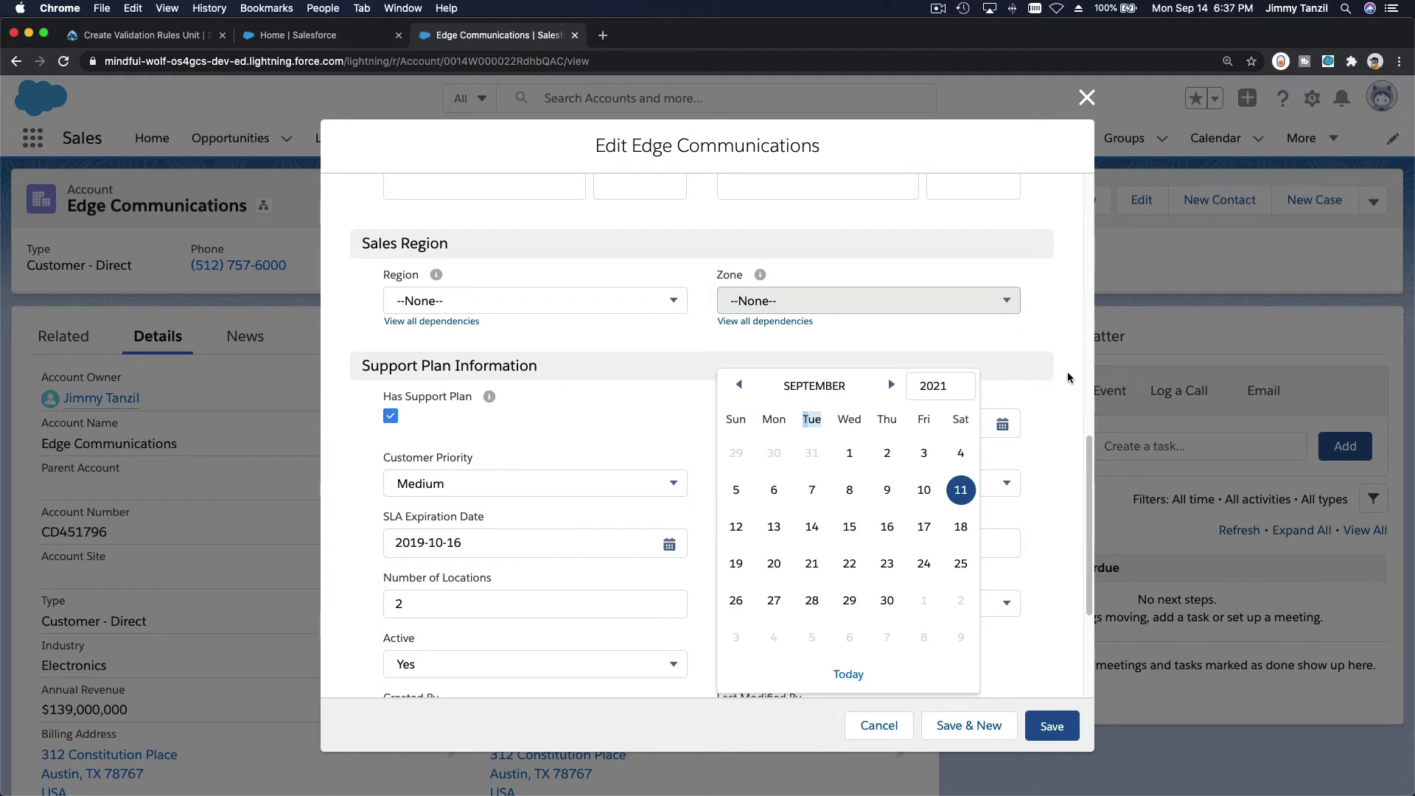
{"action": "key", "text": "Escape"}
{"action": "key", "text": "super+a"}
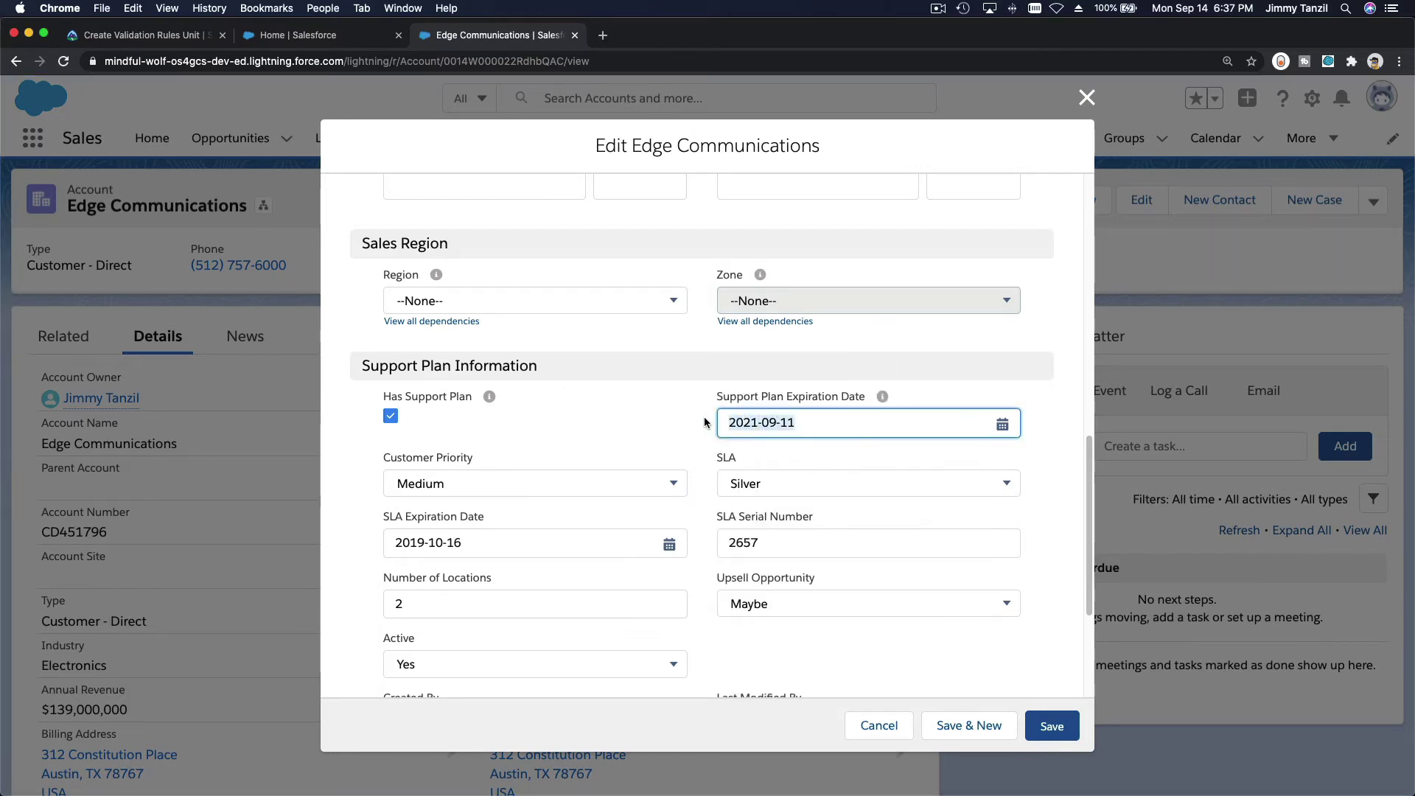
{"action": "key", "text": "BackSpace"}
{"action": "left_click", "coordinate": [808, 643]}
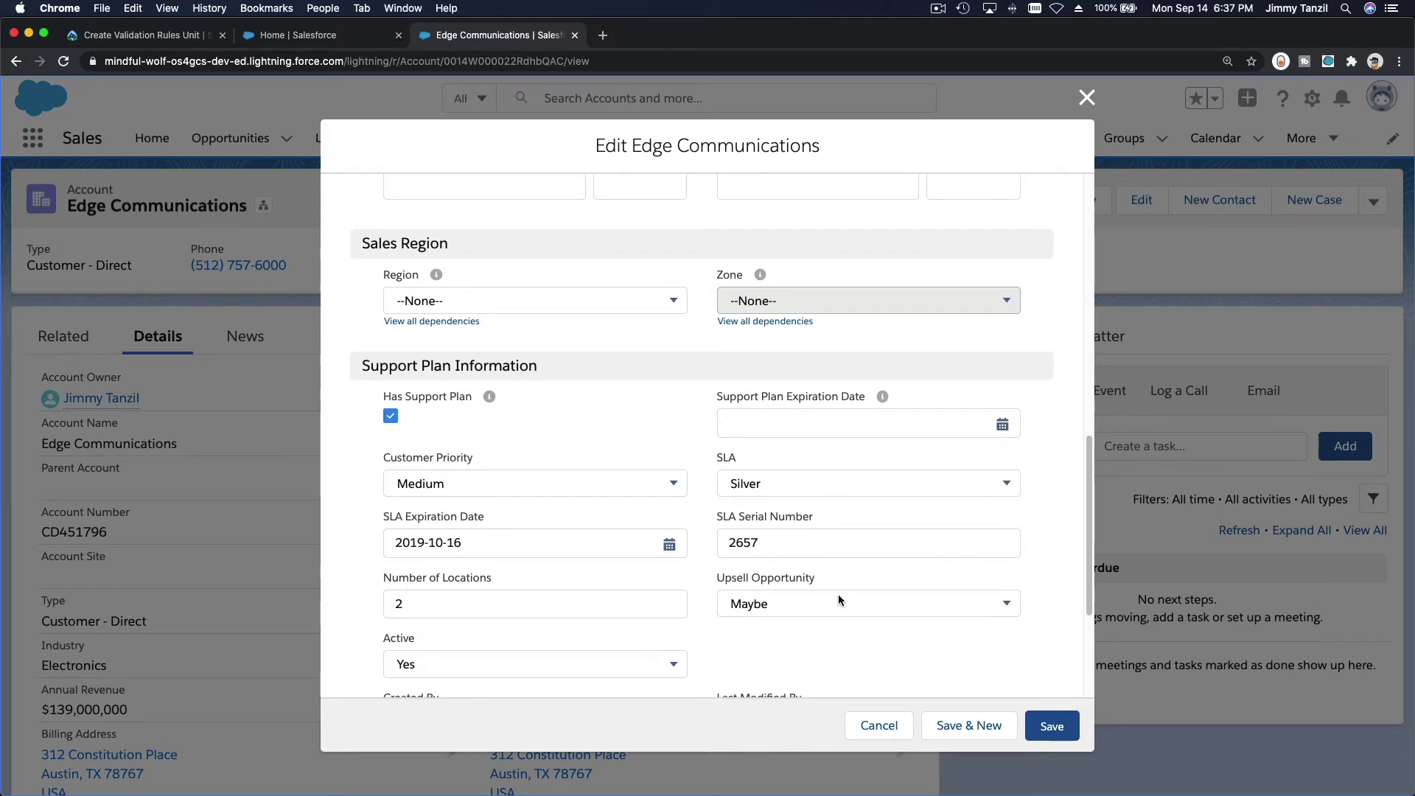
- Save the account and find the required-expiration-date error on the field
{"action": "left_click", "coordinate": [1052, 726]}
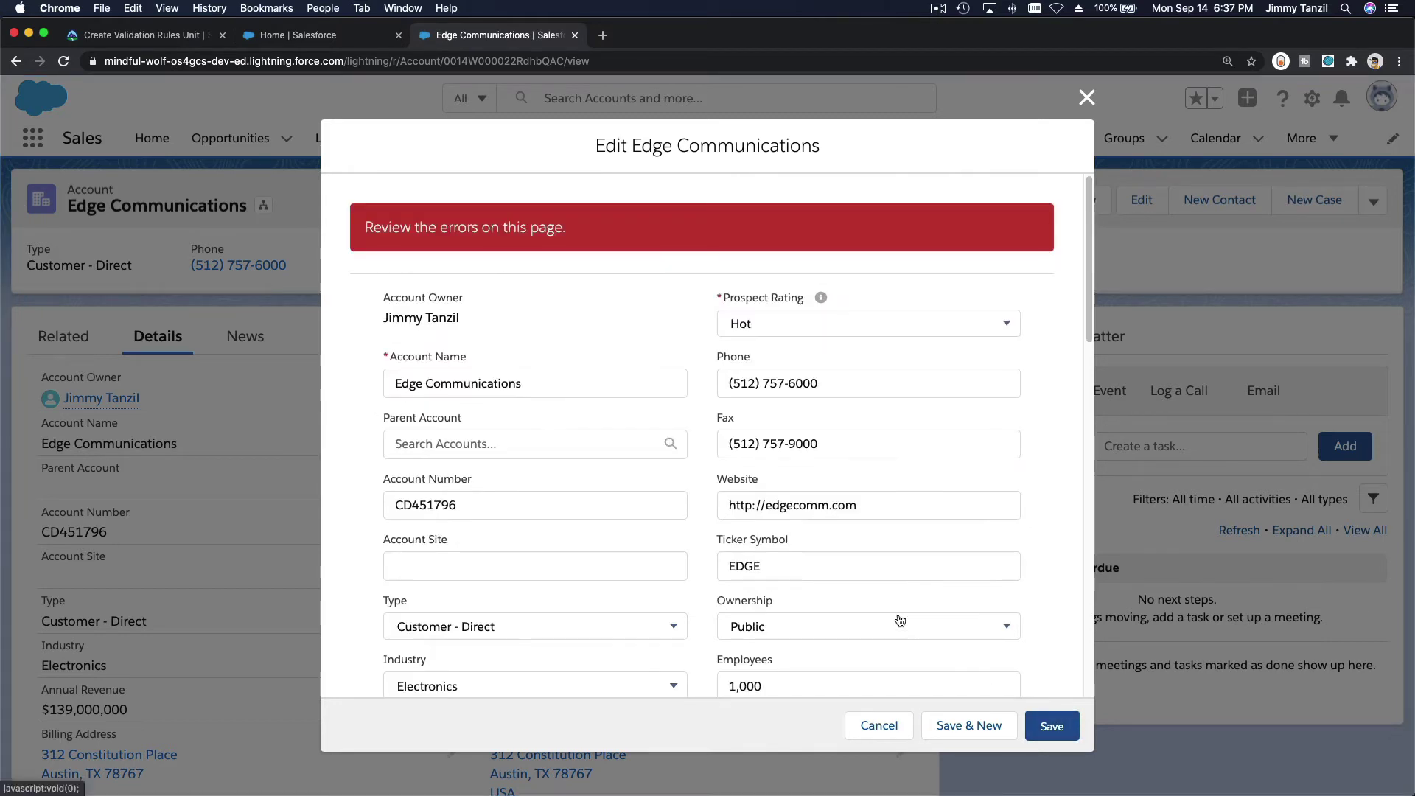
{"action": "scroll", "coordinate": [572, 222], "scroll_direction": "down", "scroll_amount": 5}
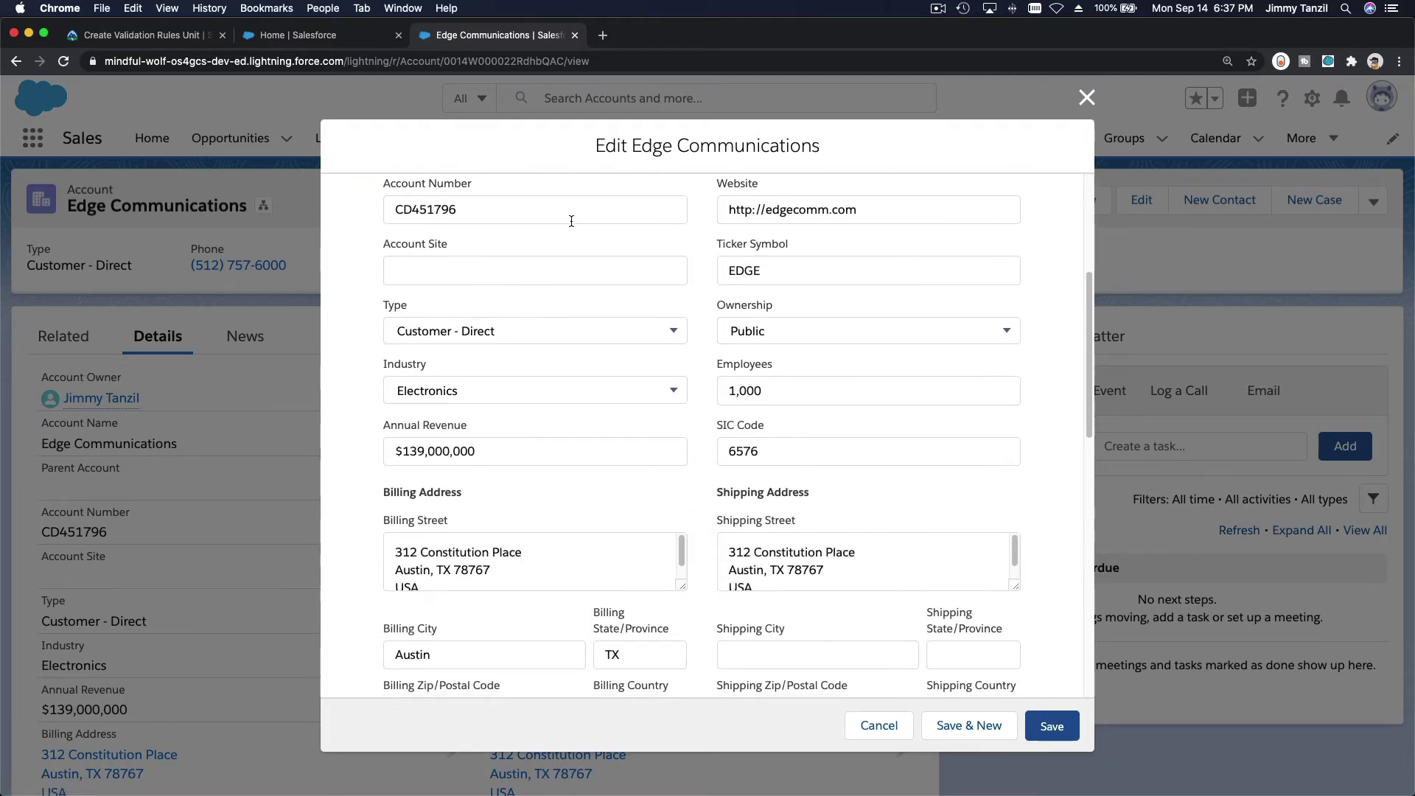
{"action": "scroll", "coordinate": [572, 221], "scroll_direction": "down", "scroll_amount": 8}
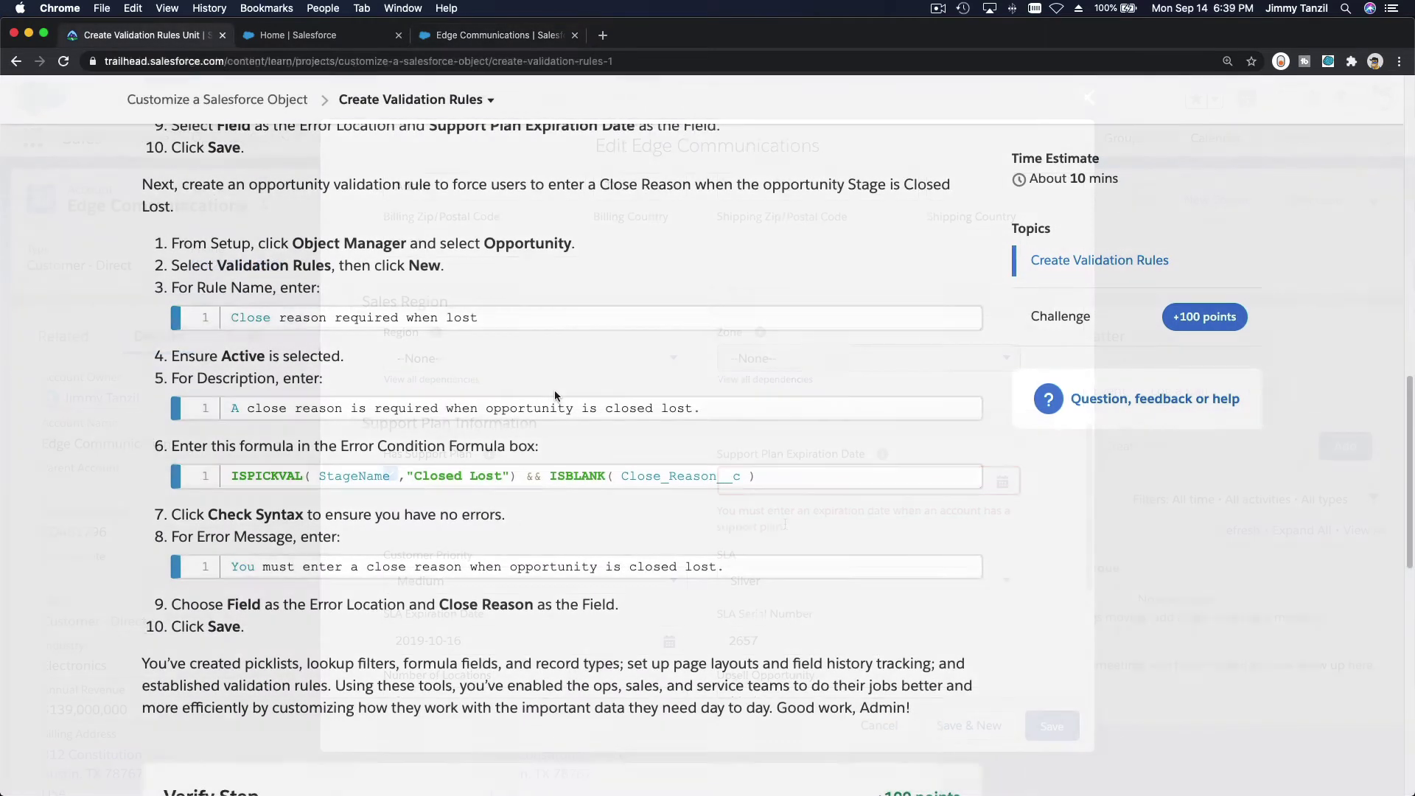
{"action": "scroll", "coordinate": [554, 391], "scroll_direction": "down", "scroll_amount": 1}
{"action": "scroll", "coordinate": [555, 391], "scroll_direction": "down", "scroll_amount": 1}
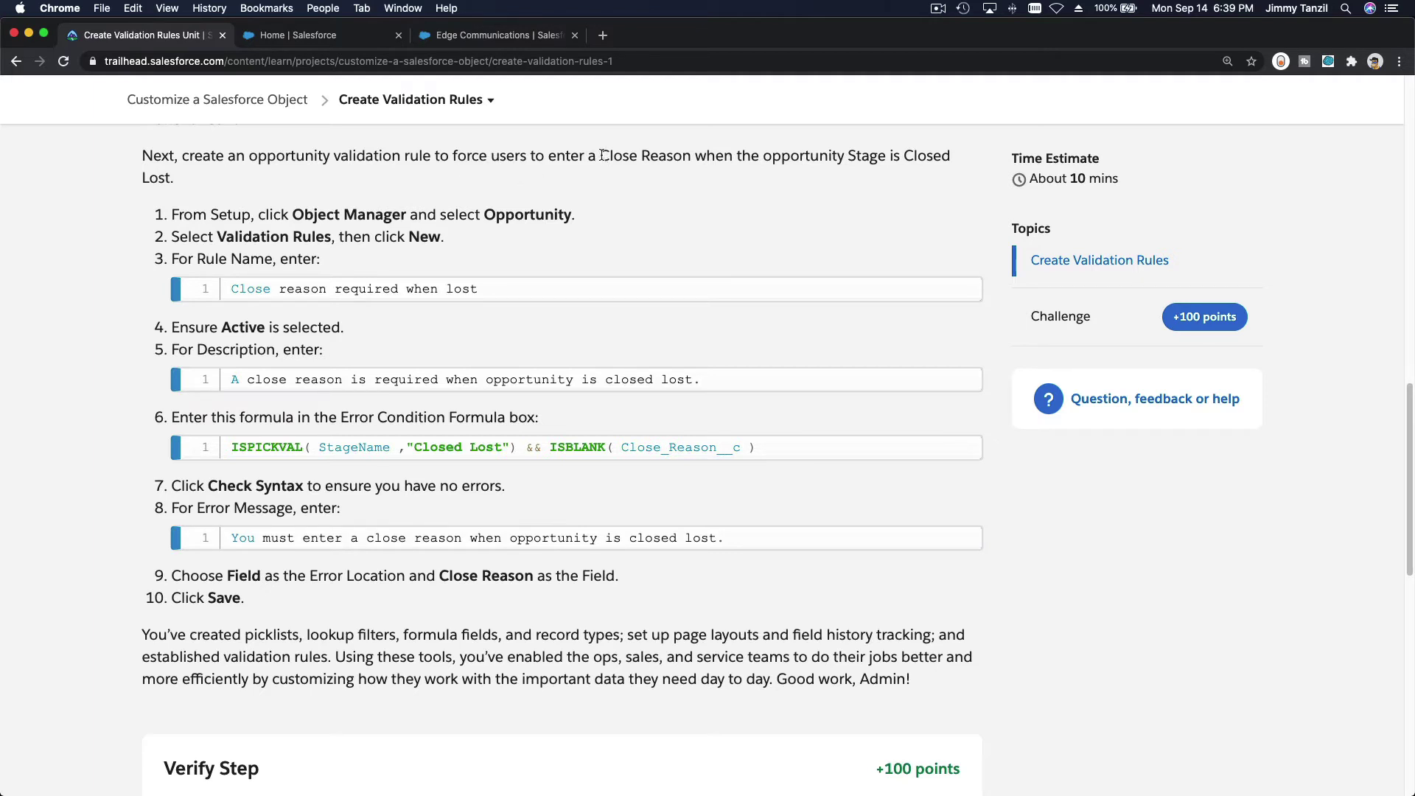
- Copy the rule name 'Close reason required when lost' from the Trailhead instructions
{"action": "left_click_drag", "start_coordinate": [600, 156], "coordinate": [692, 157]}
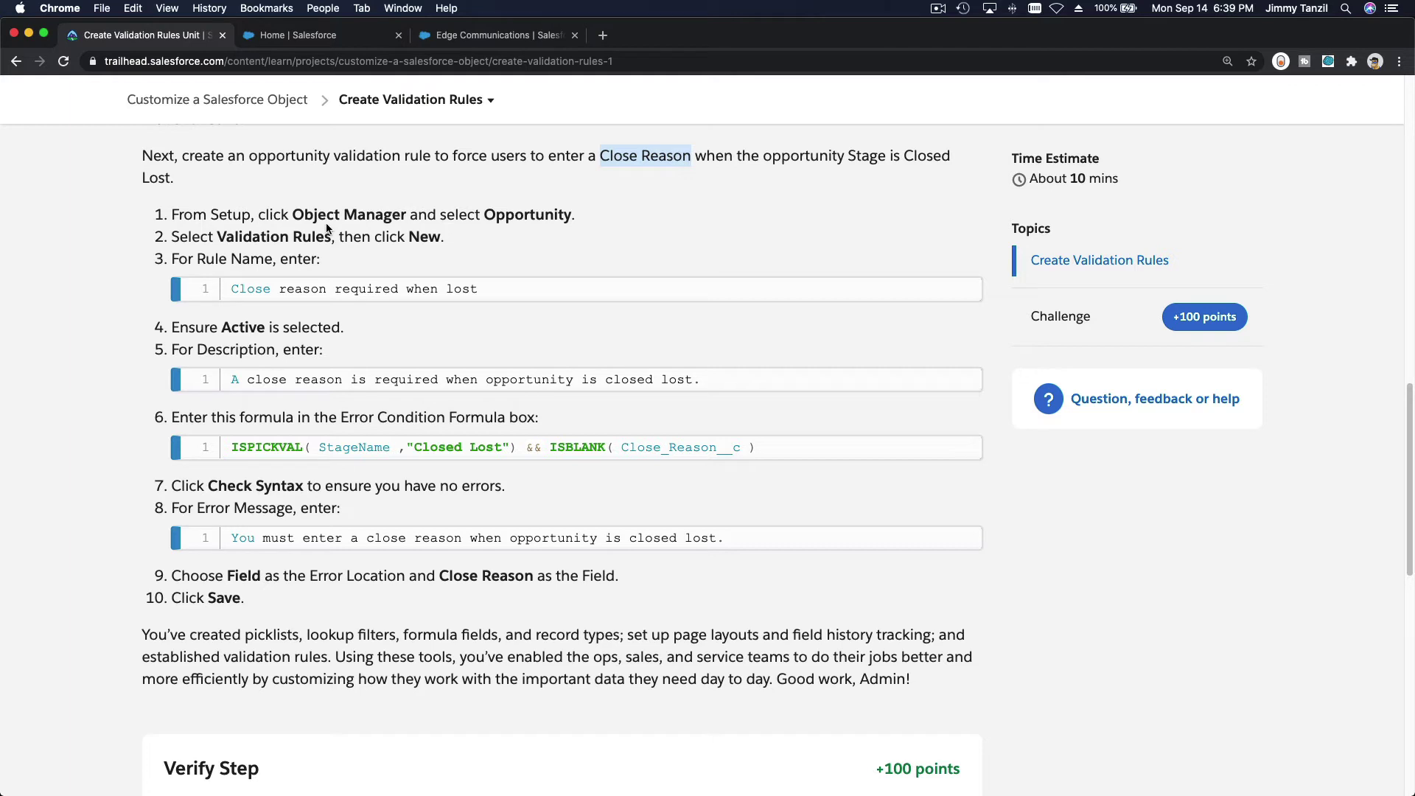
{"action": "triple_click", "coordinate": [330, 283]}
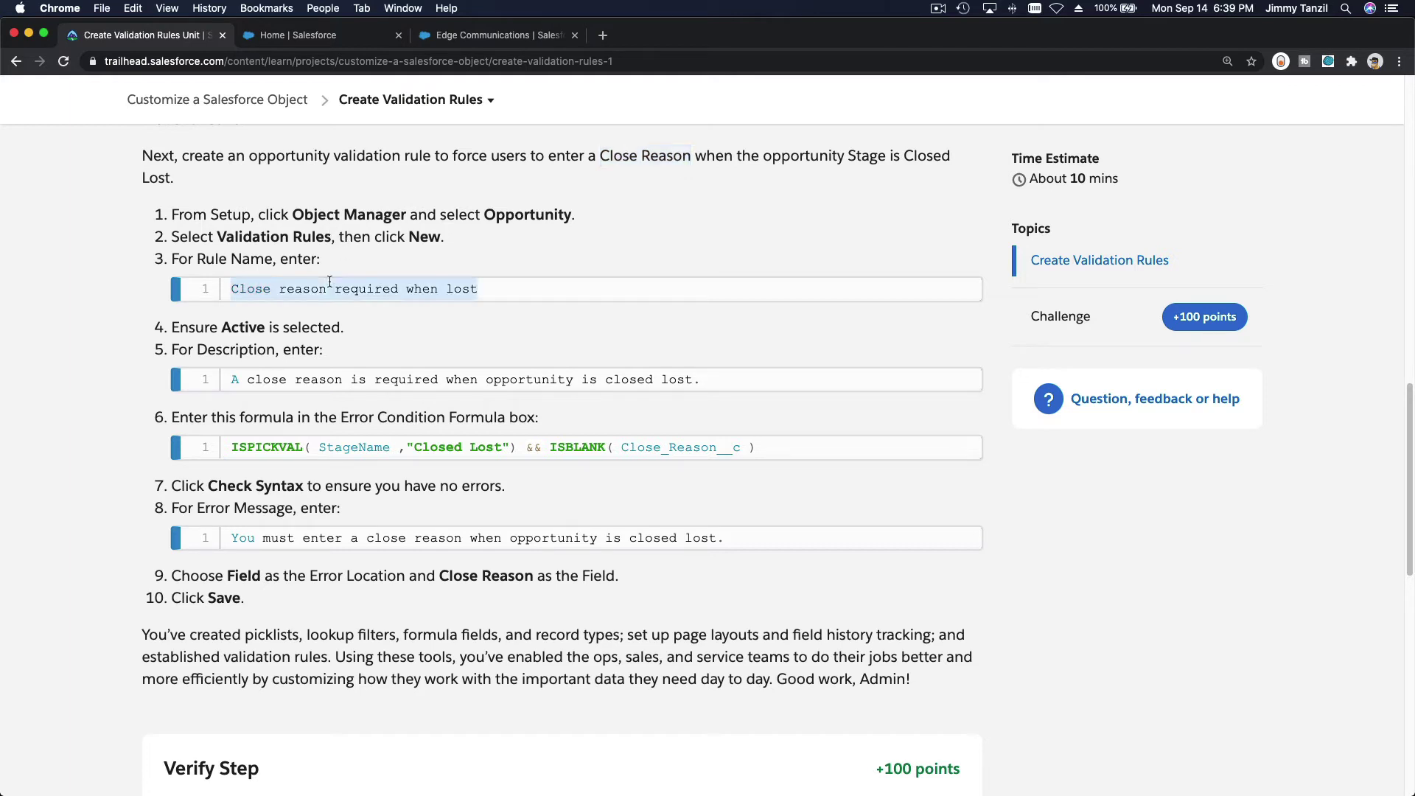
{"action": "key", "text": "super+c"}
- Open Setup in a new tab from the Salesforce home page, closing the old tab
{"action": "left_click", "coordinate": [354, 35]}
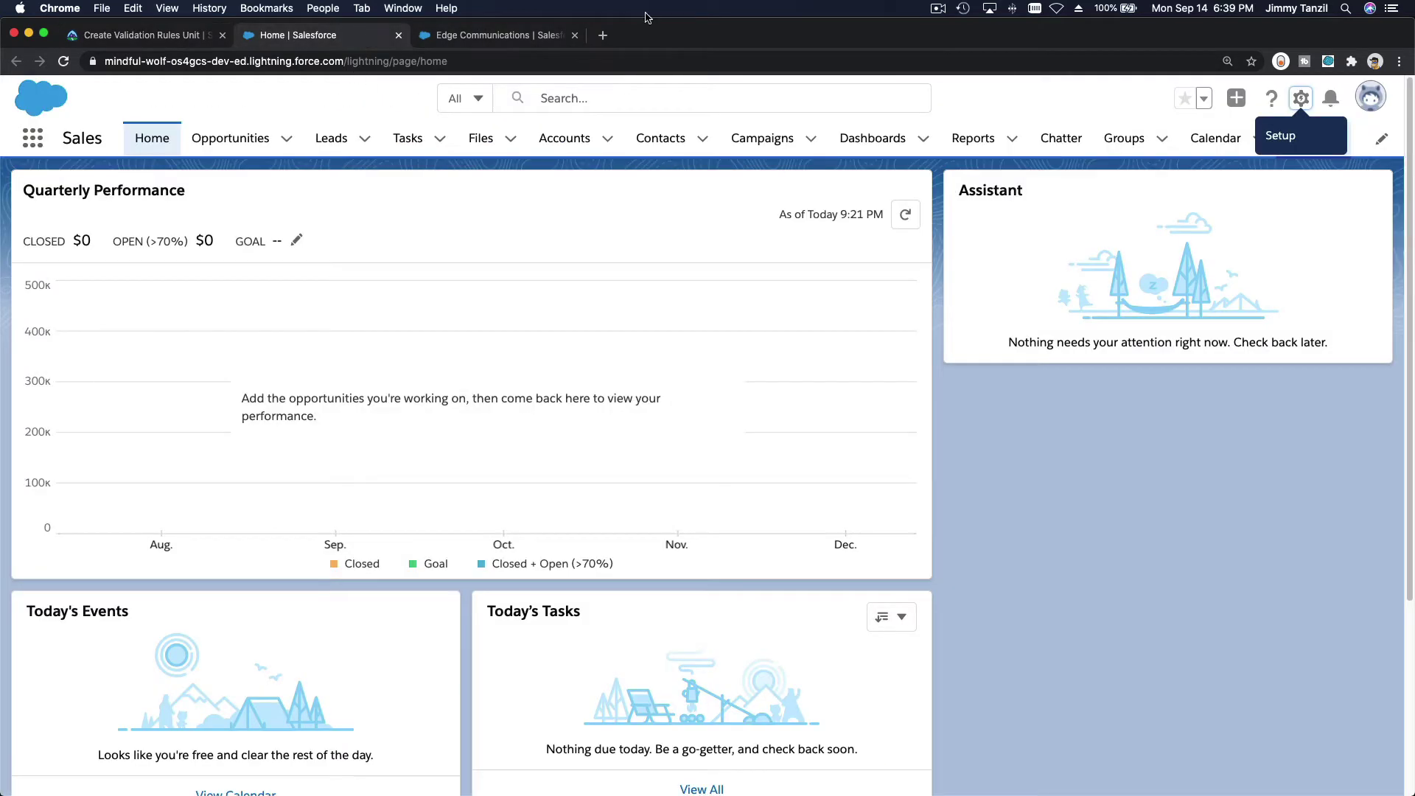
{"action": "left_click", "coordinate": [1284, 139]}
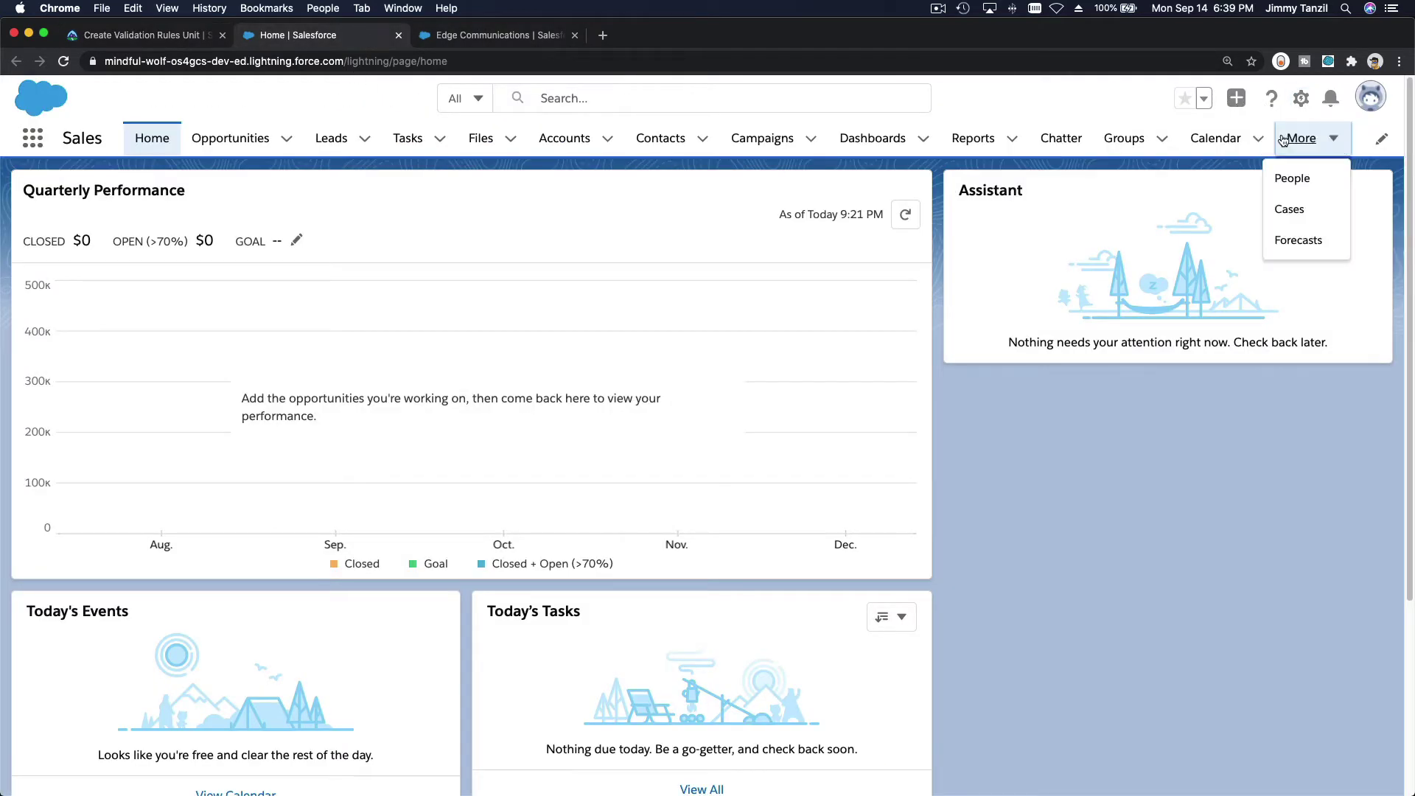
{"action": "left_click", "coordinate": [1301, 98]}
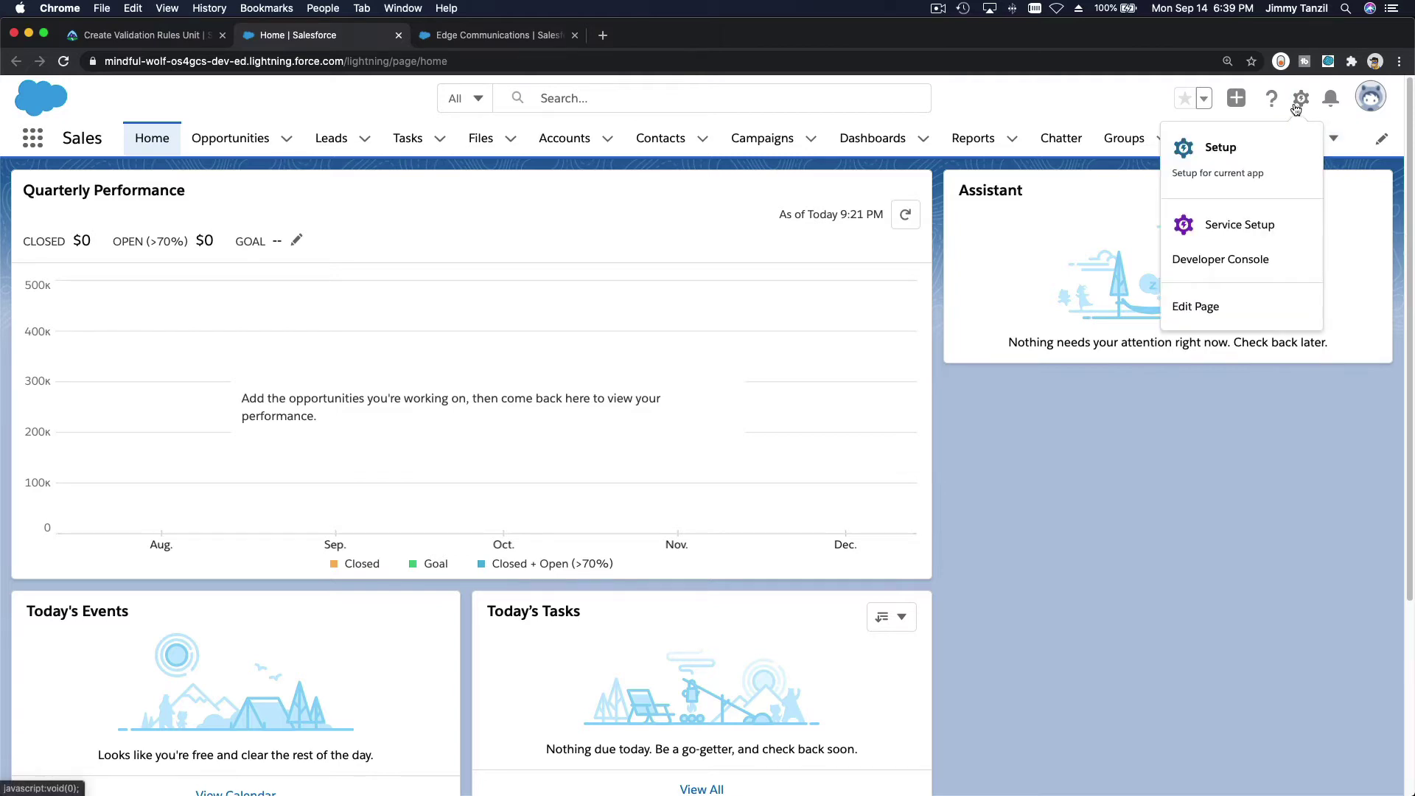
{"action": "left_click", "coordinate": [1244, 145]}
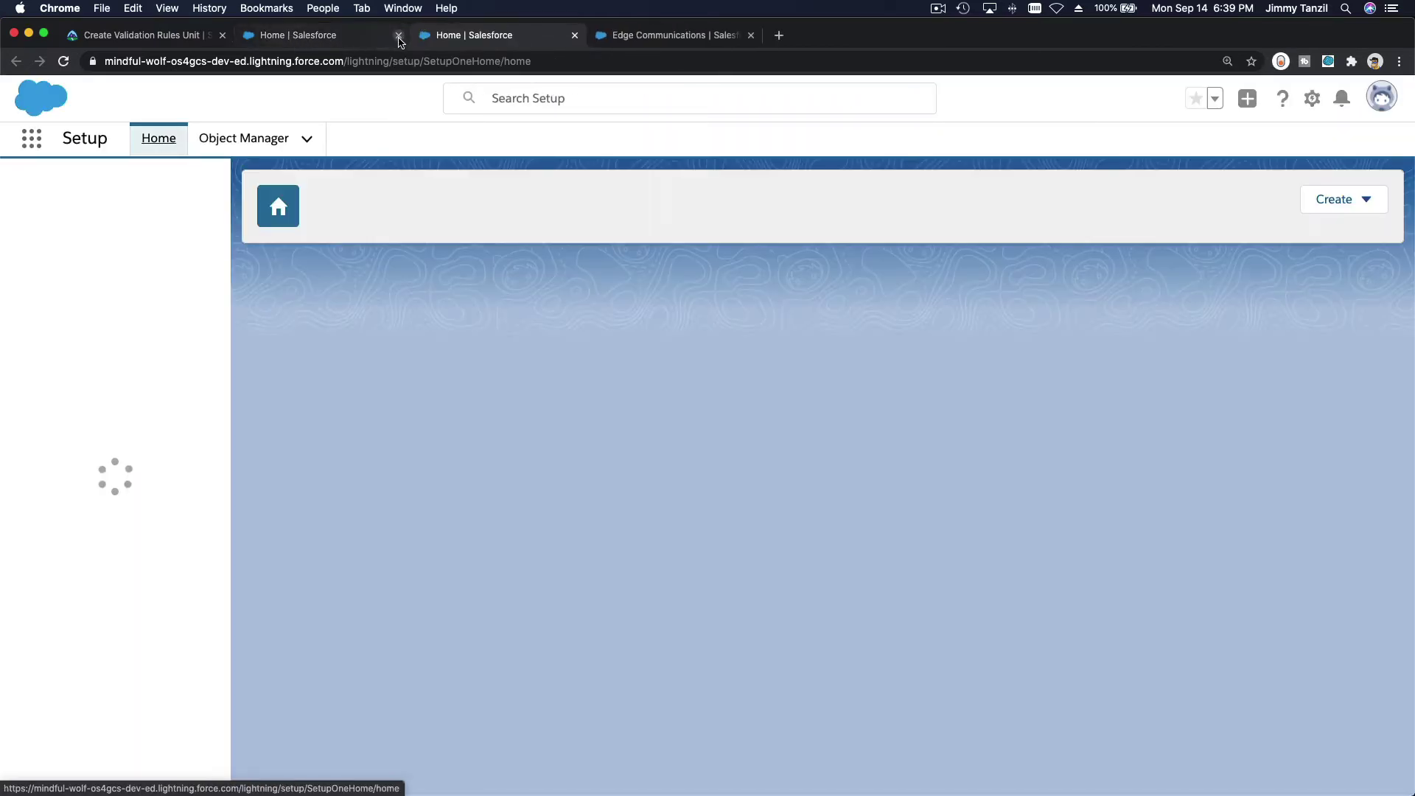
{"action": "left_click", "coordinate": [399, 35]}
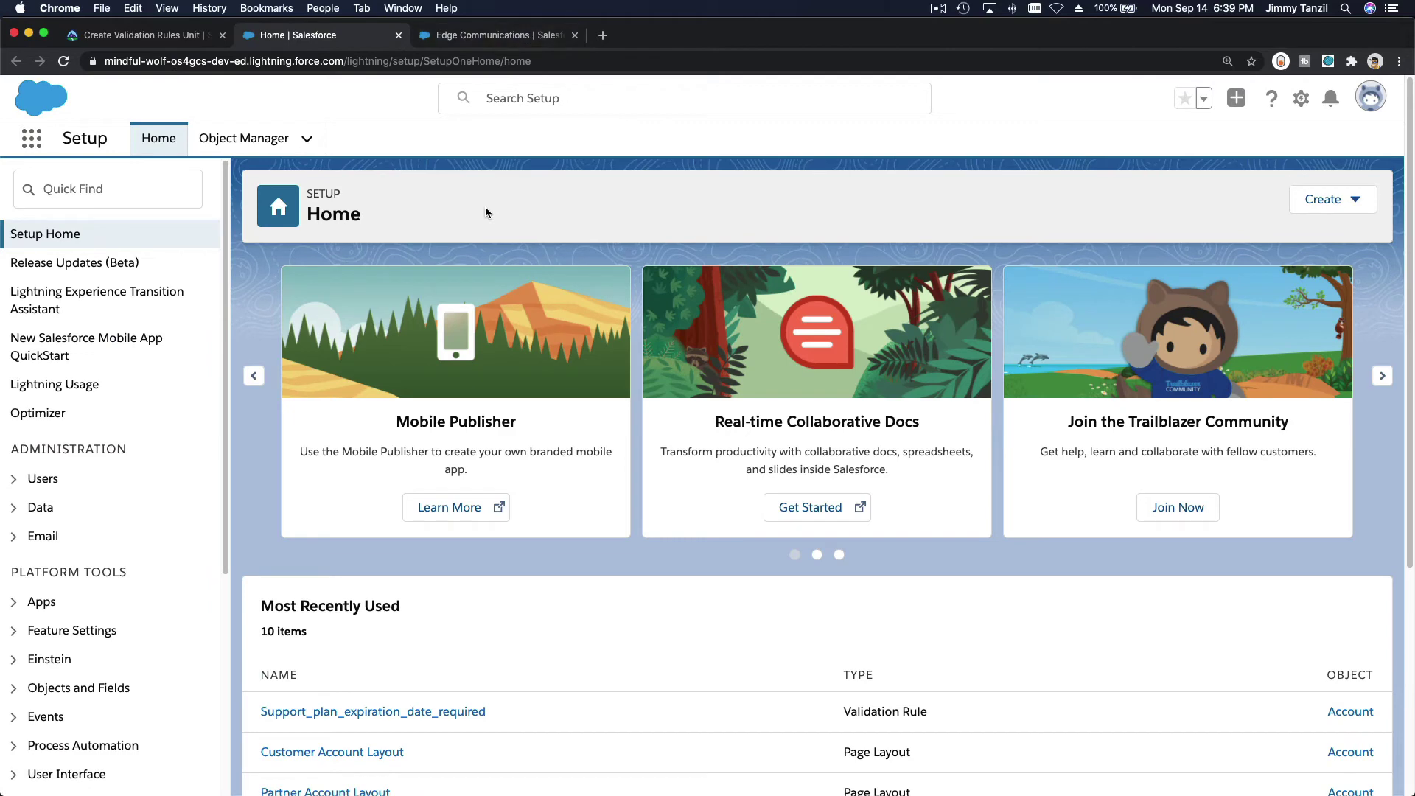
- Start a new Opportunity validation rule and paste the name Close reason required when lost
{"action": "left_click", "coordinate": [244, 139]}
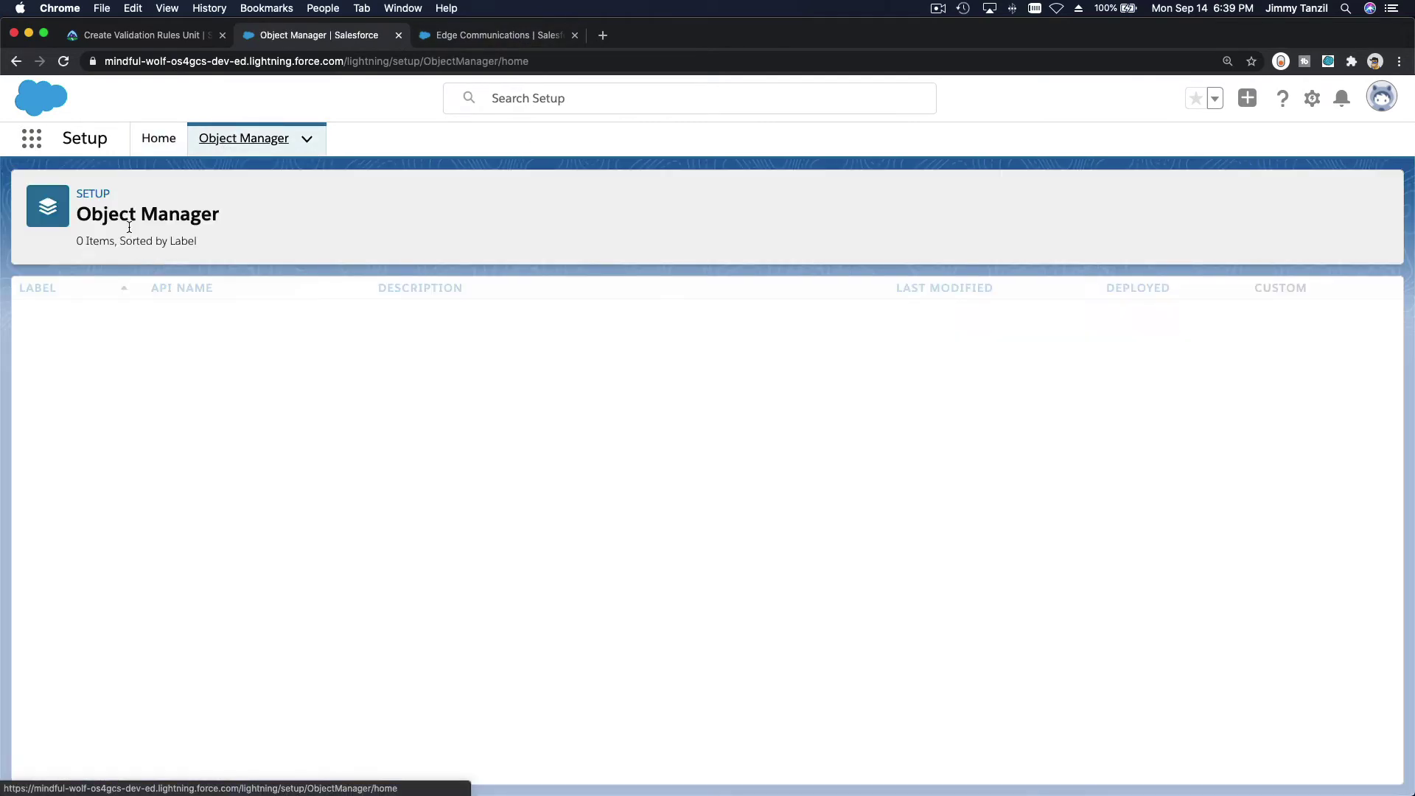
{"action": "left_click", "coordinate": [1054, 199]}
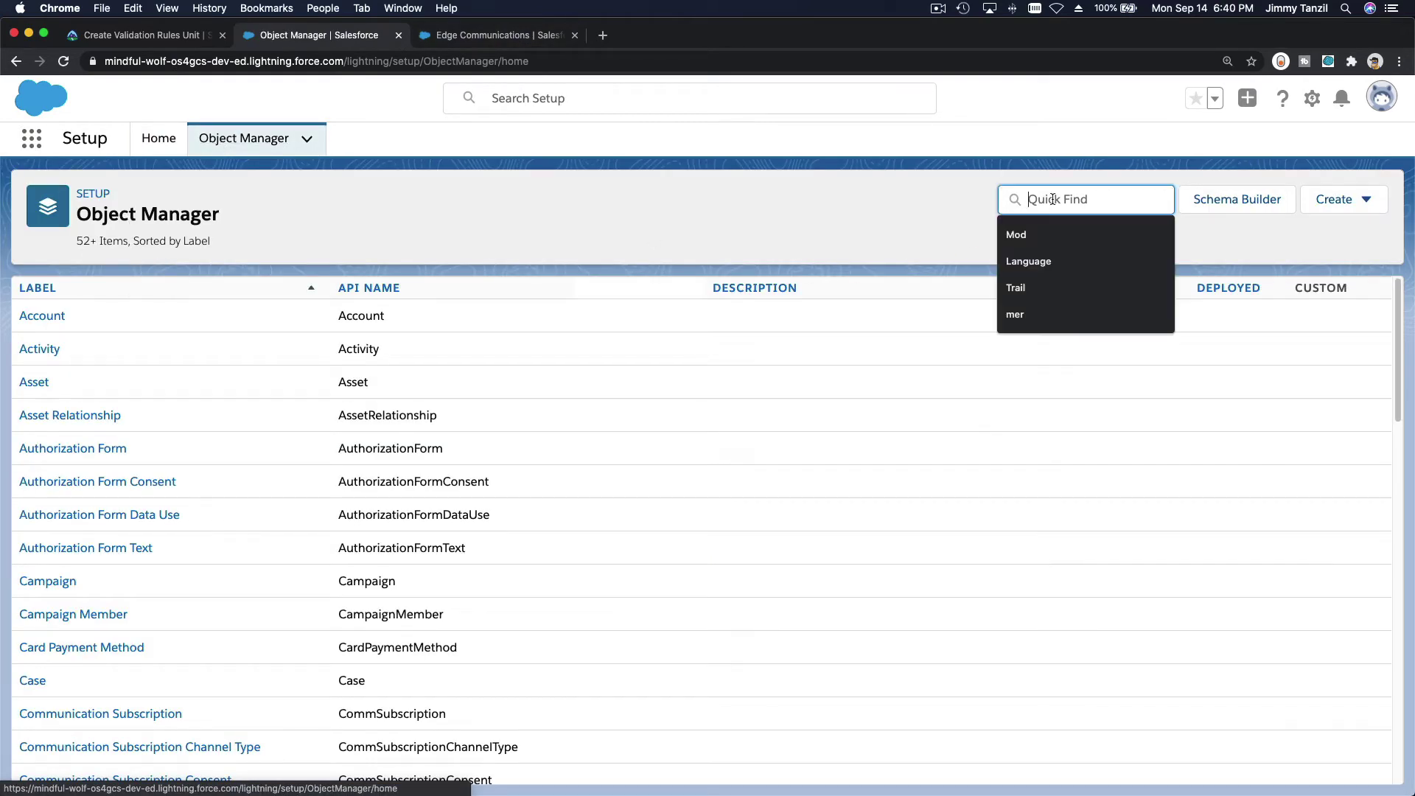
{"action": "type", "text": "Opp"}
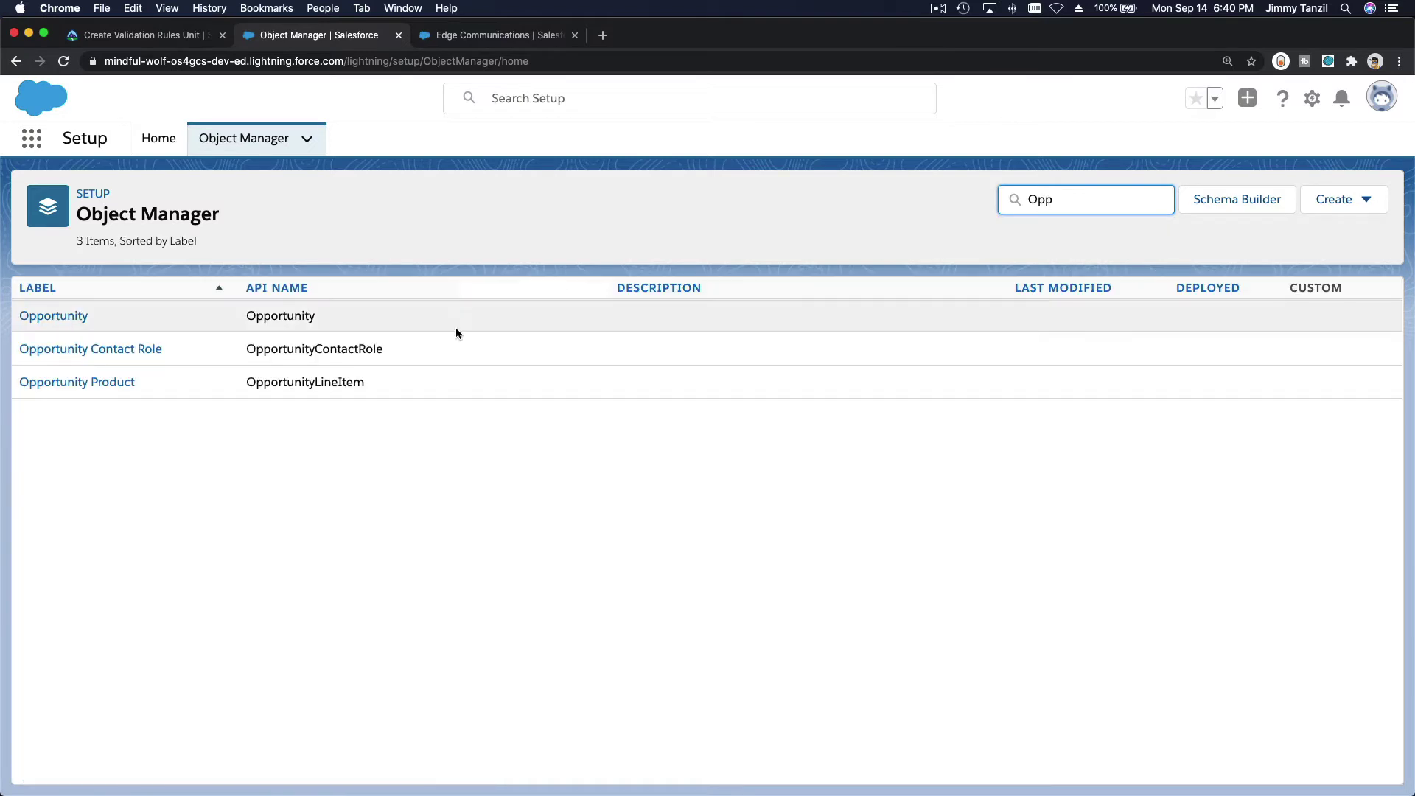
{"action": "left_click", "coordinate": [72, 317]}
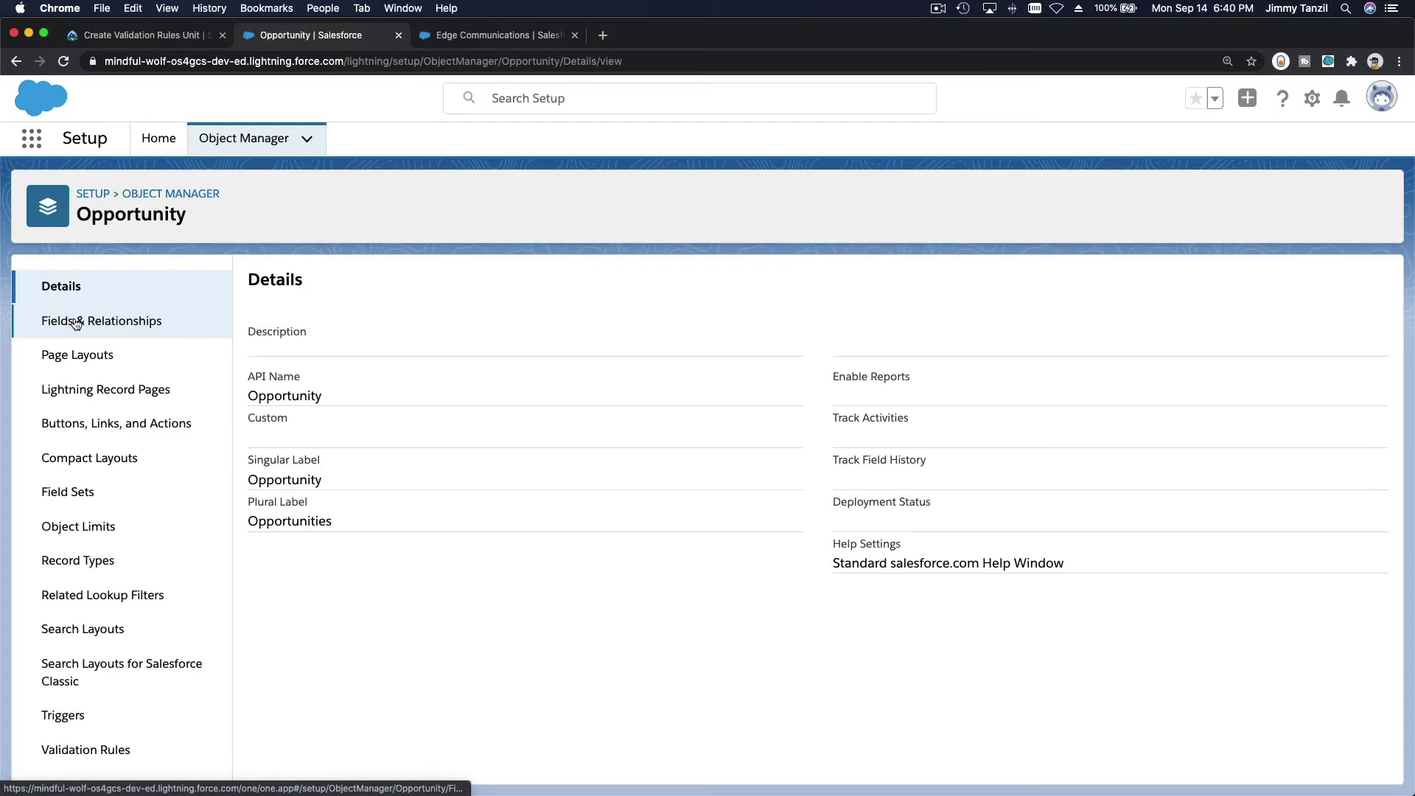
{"action": "left_click", "coordinate": [123, 749]}
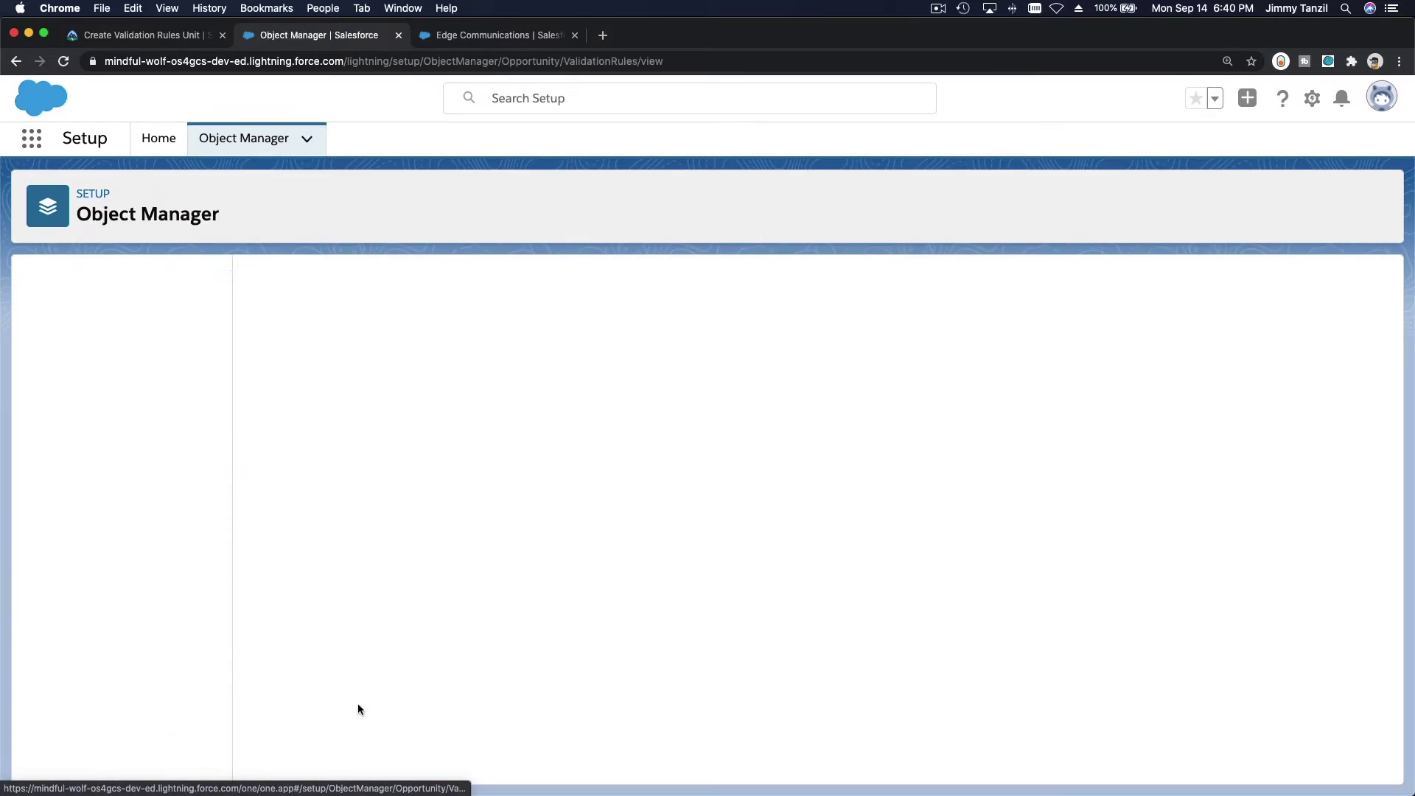
{"action": "left_click", "coordinate": [1367, 284]}
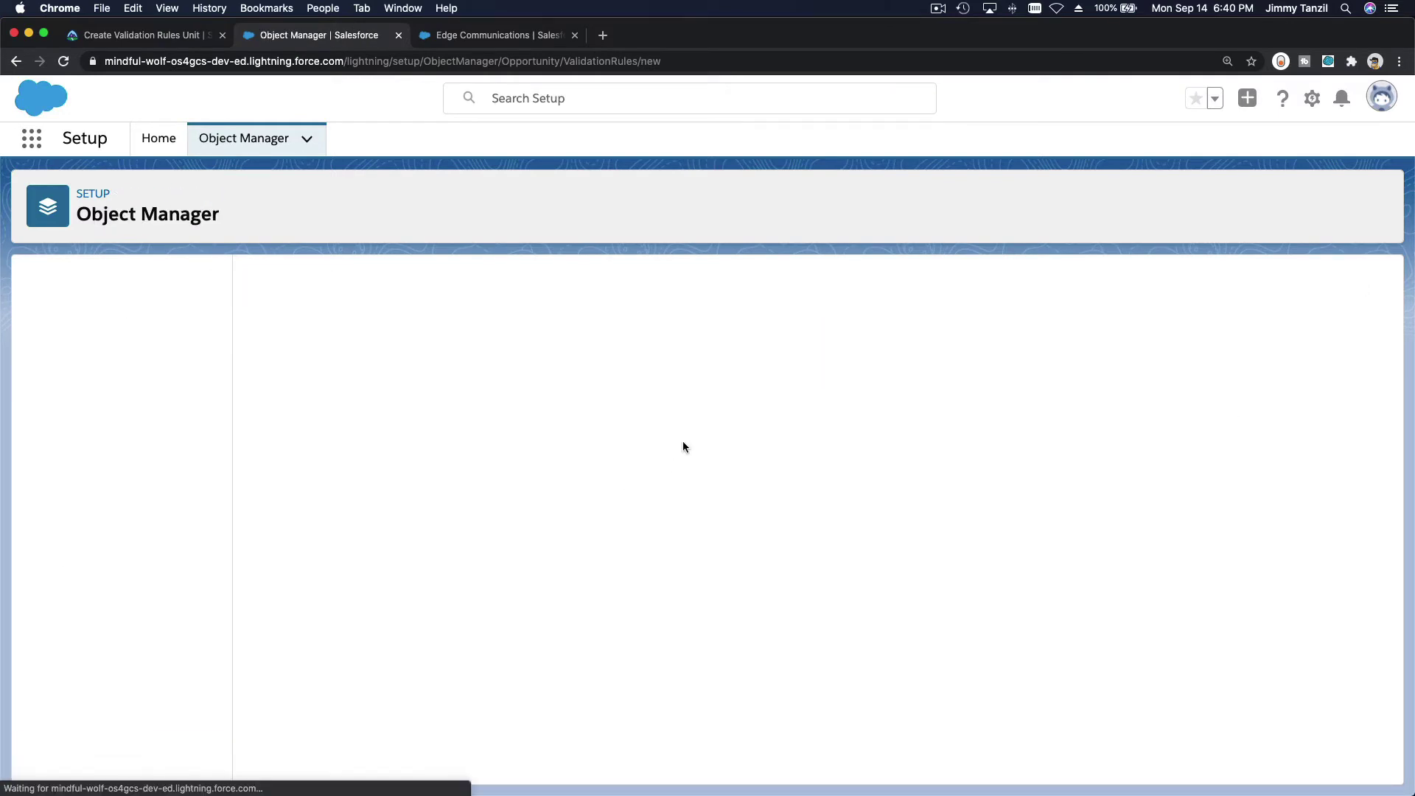
{"action": "type", "text": "Close reason required when lost"}
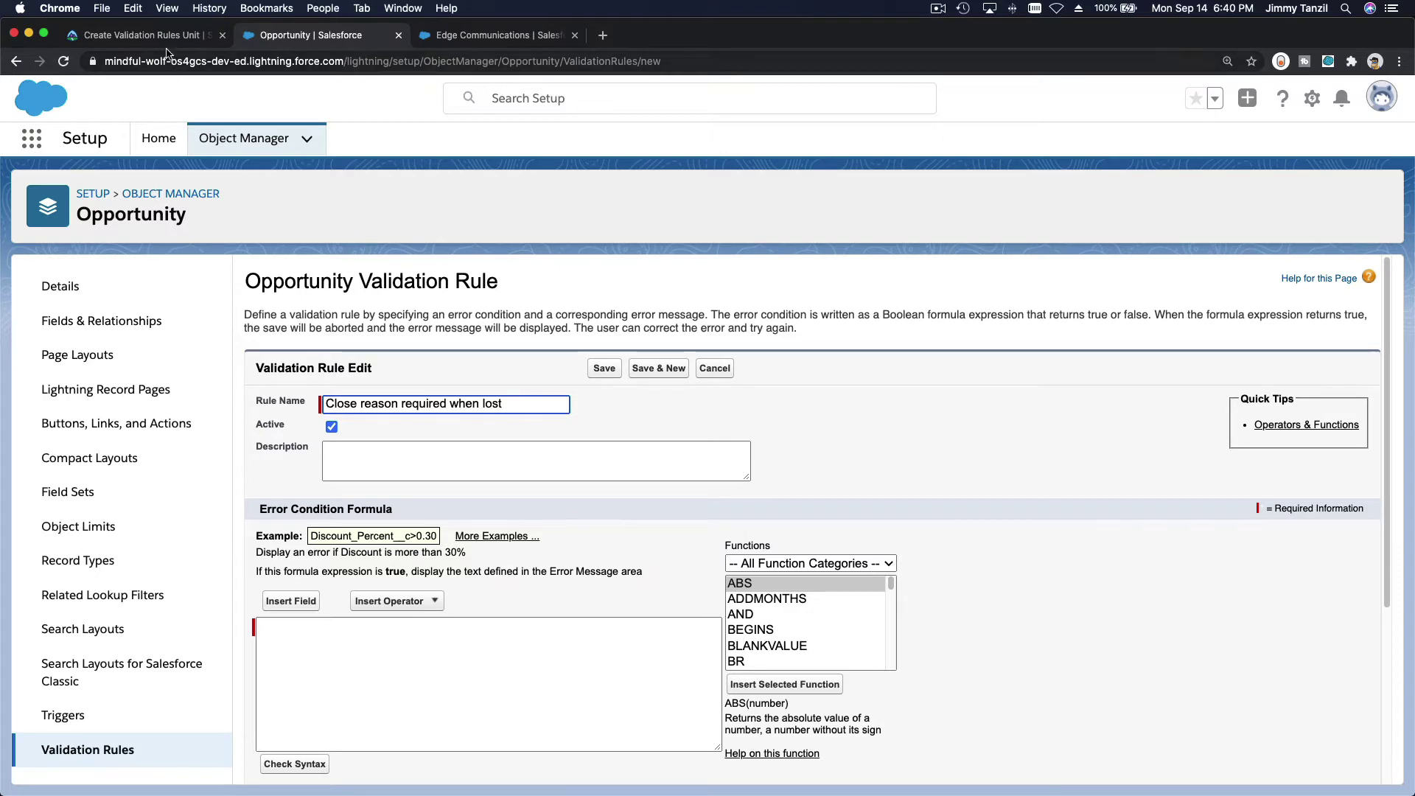
- Copy the closed-lost description from Trailhead into the rule's Description field
{"action": "left_click", "coordinate": [143, 35]}
{"action": "triple_click", "coordinate": [327, 381]}
{"action": "key", "text": "super+c"}
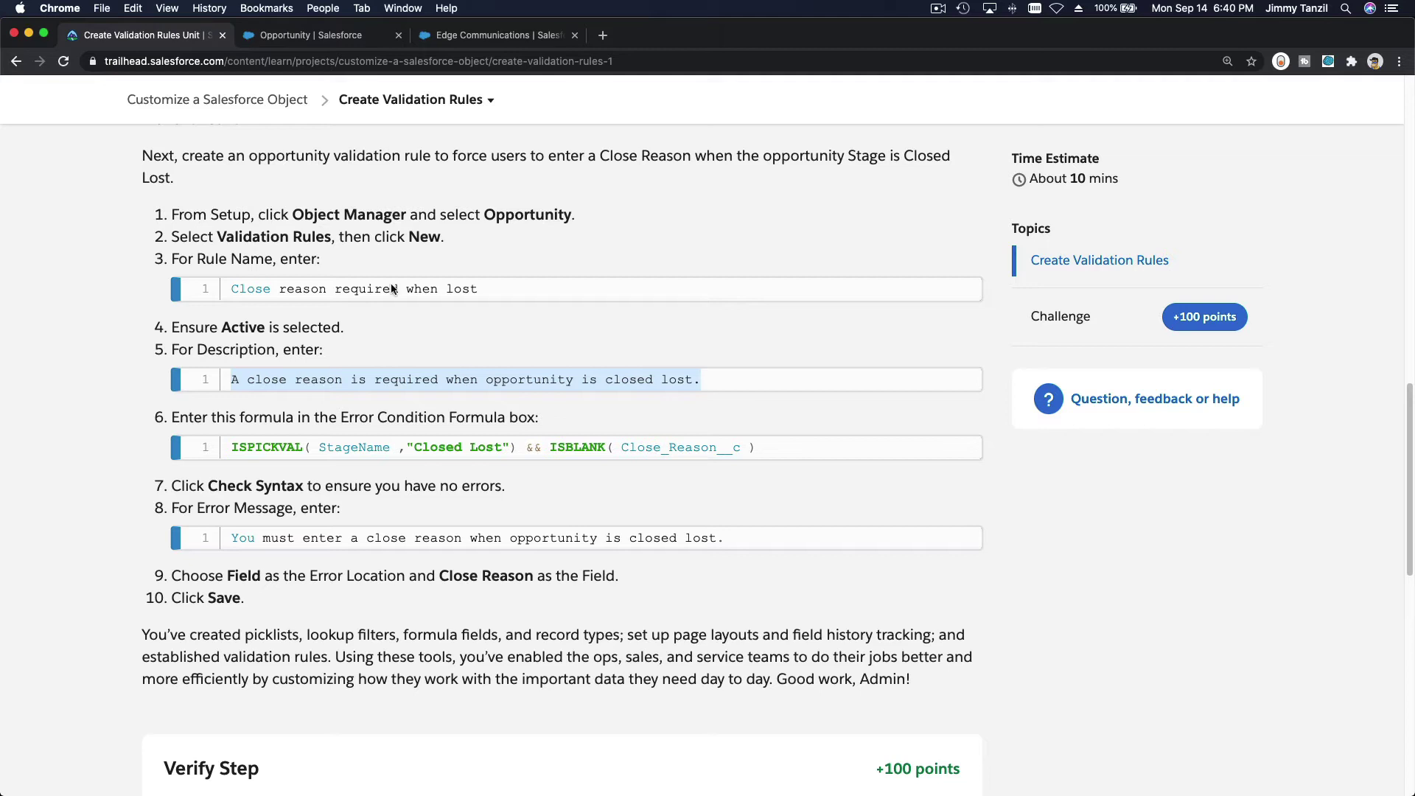
{"action": "left_click", "coordinate": [309, 35]}
{"action": "left_click", "coordinate": [410, 450]}
{"action": "key", "text": "super+v"}
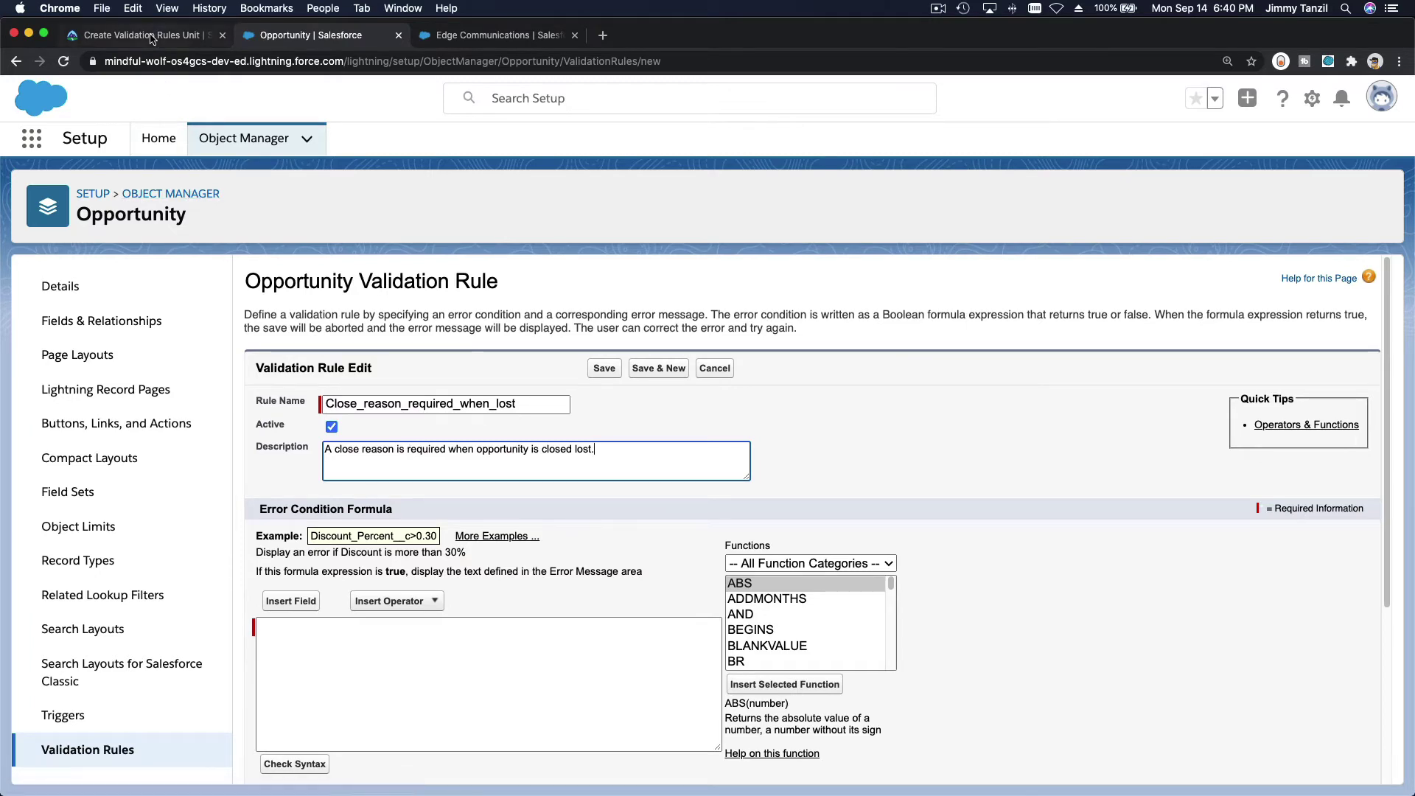
- Paste ISPICKVAL( StageName ,"Closed Lost") && ISBLANK( Close_Reason__c ) as the error condition formula
{"action": "key", "text": "super+alt+Left"}
{"action": "scroll", "coordinate": [307, 388], "scroll_direction": "down", "scroll_amount": 1}
{"action": "triple_click", "coordinate": [298, 377]}
{"action": "key", "text": "super+c"}
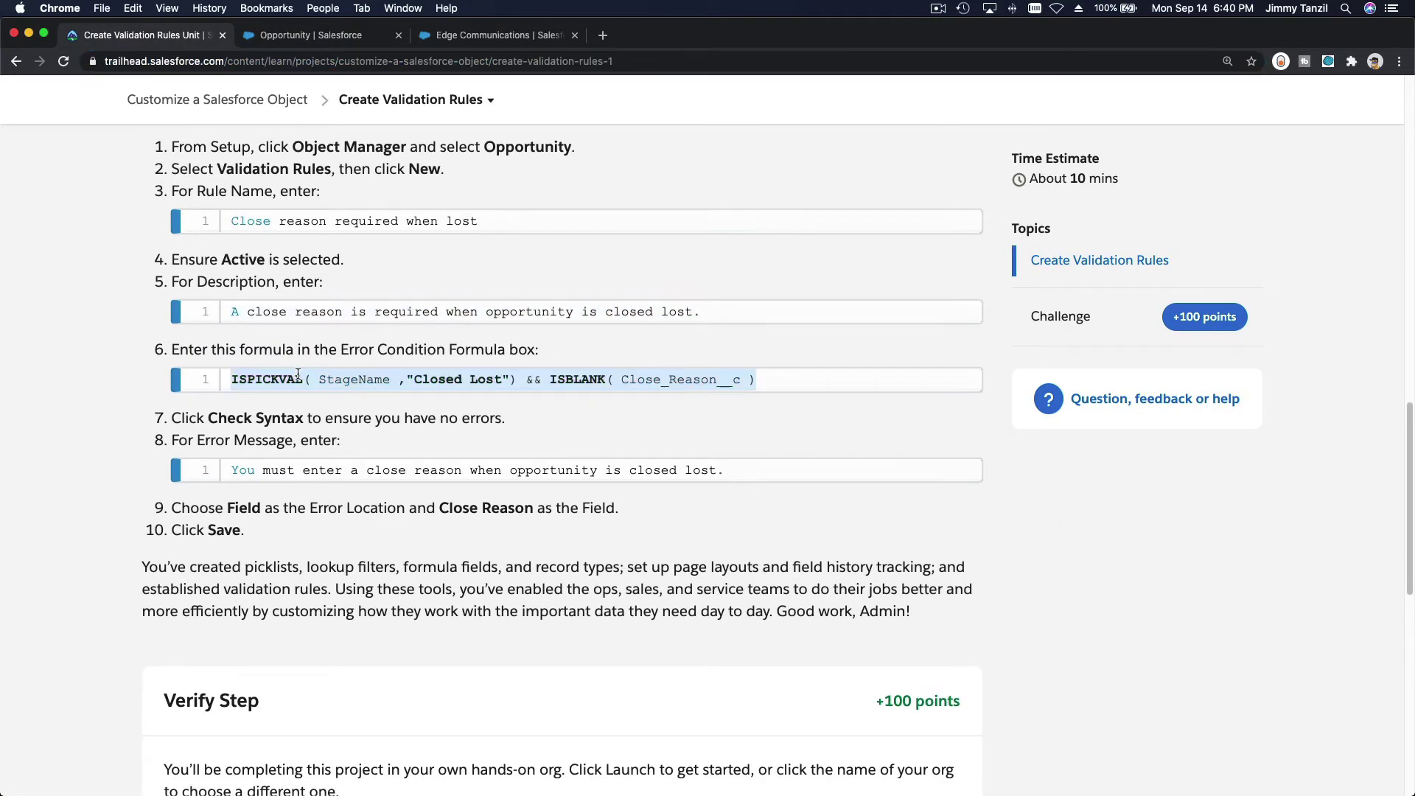
{"action": "left_click", "coordinate": [469, 35]}
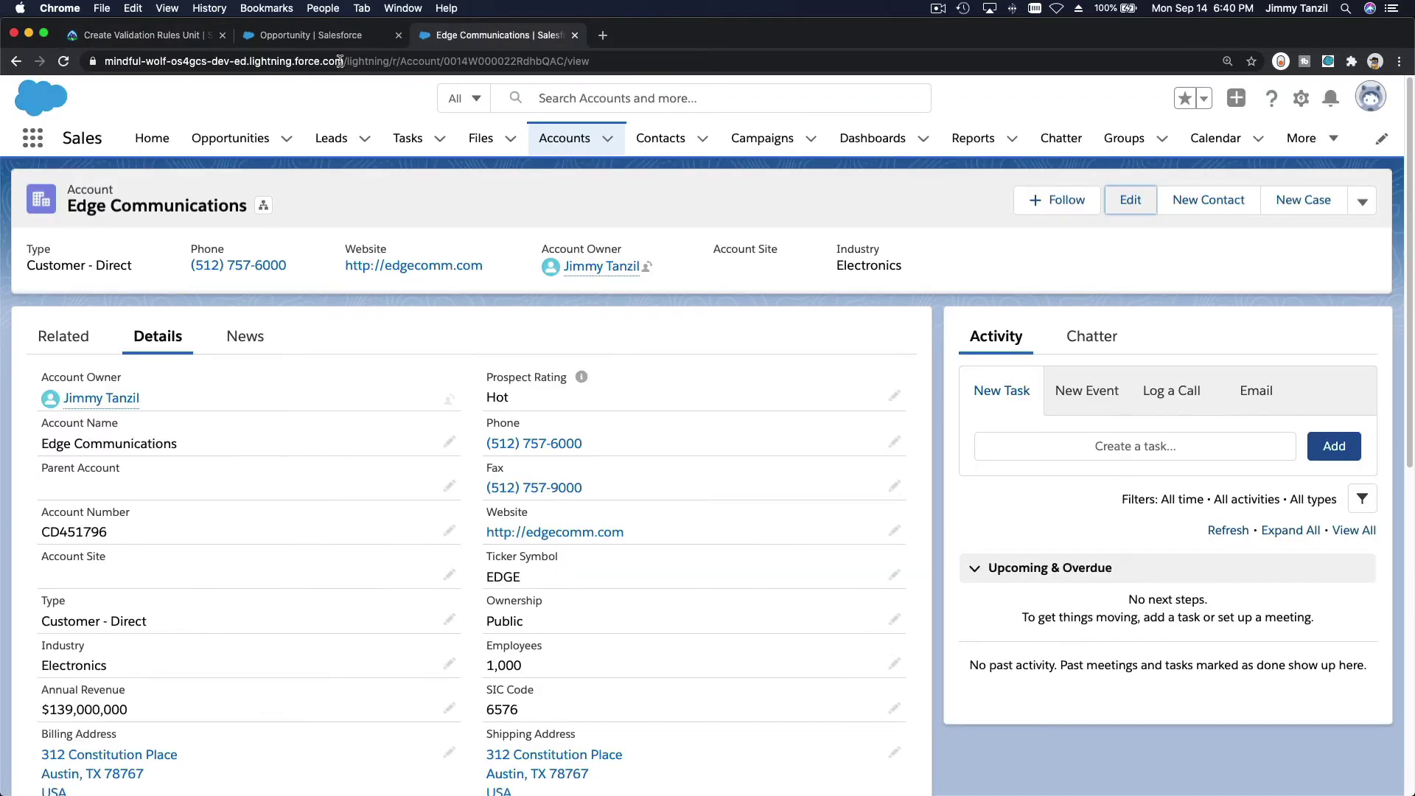
{"action": "left_click", "coordinate": [341, 37]}
{"action": "left_click", "coordinate": [453, 672]}
{"action": "key", "text": "super+v"}
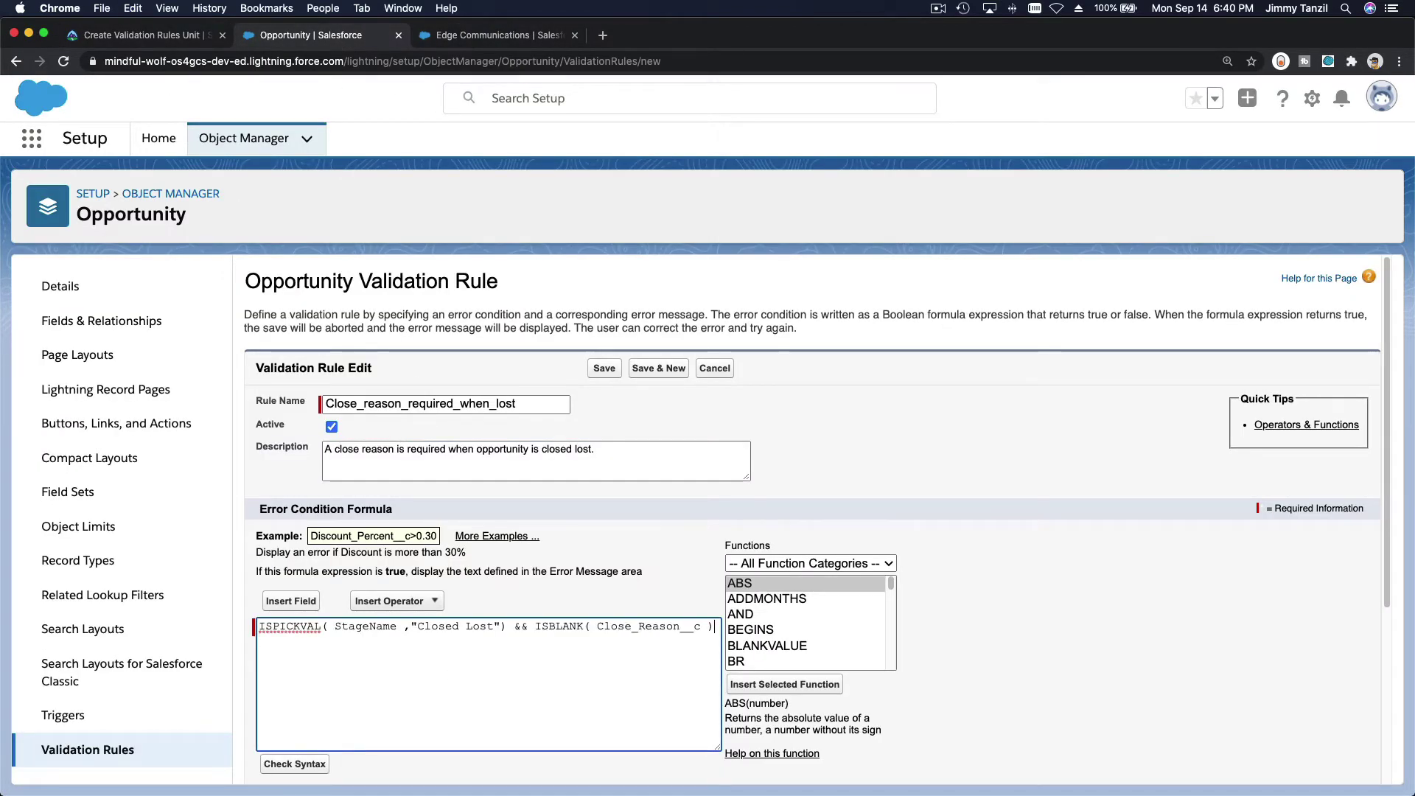
{"action": "scroll", "coordinate": [391, 638], "scroll_direction": "down", "scroll_amount": 2}
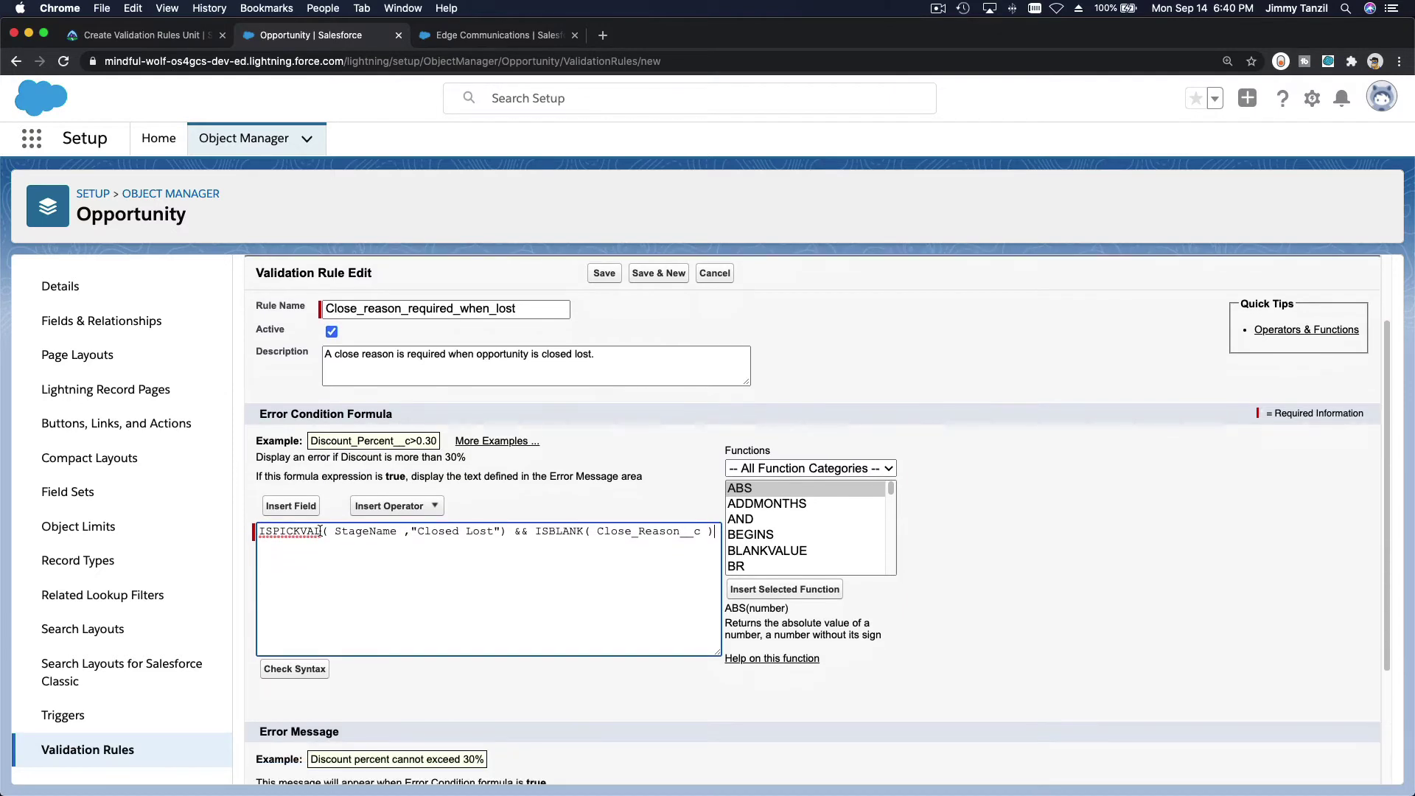
{"action": "double_click", "coordinate": [361, 533]}
{"action": "left_click_drag", "start_coordinate": [416, 531], "coordinate": [494, 531]}
{"action": "double_click", "coordinate": [306, 533]}
{"action": "left_click", "coordinate": [377, 526]}
{"action": "double_click", "coordinate": [377, 526]}
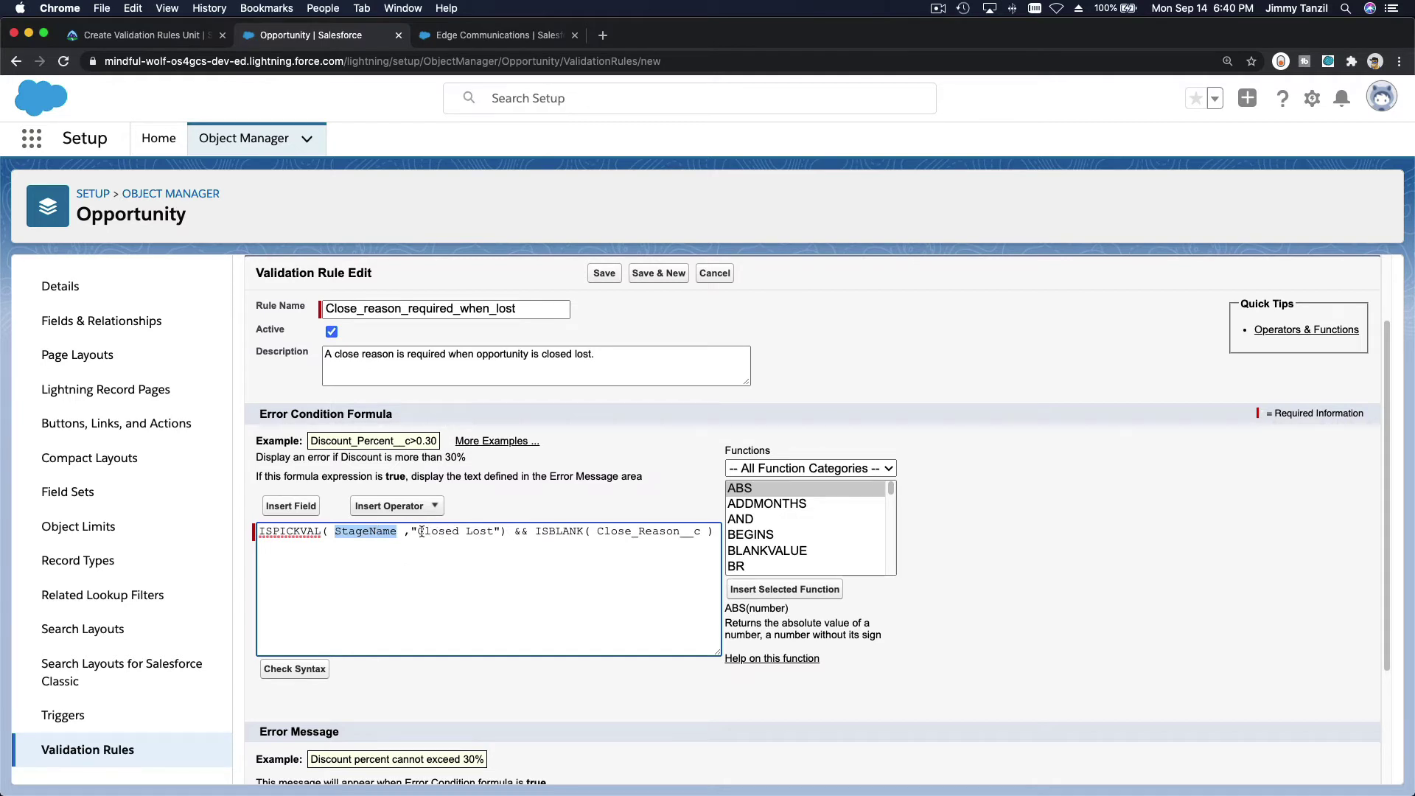
{"action": "double_click", "coordinate": [298, 531]}
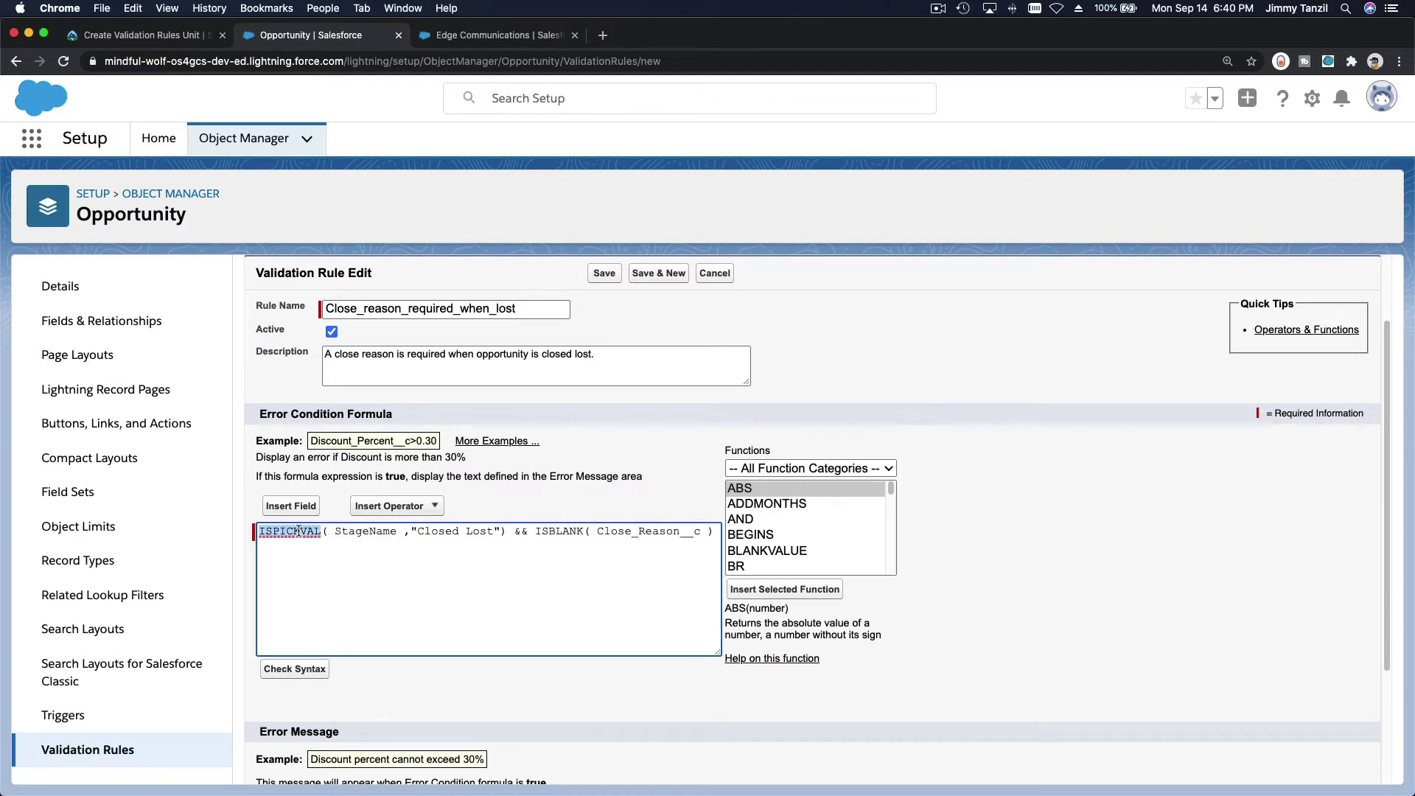
{"action": "left_click", "coordinate": [714, 537]}
{"action": "key", "text": "Return"}
{"action": "type", "text": "TEXT("}
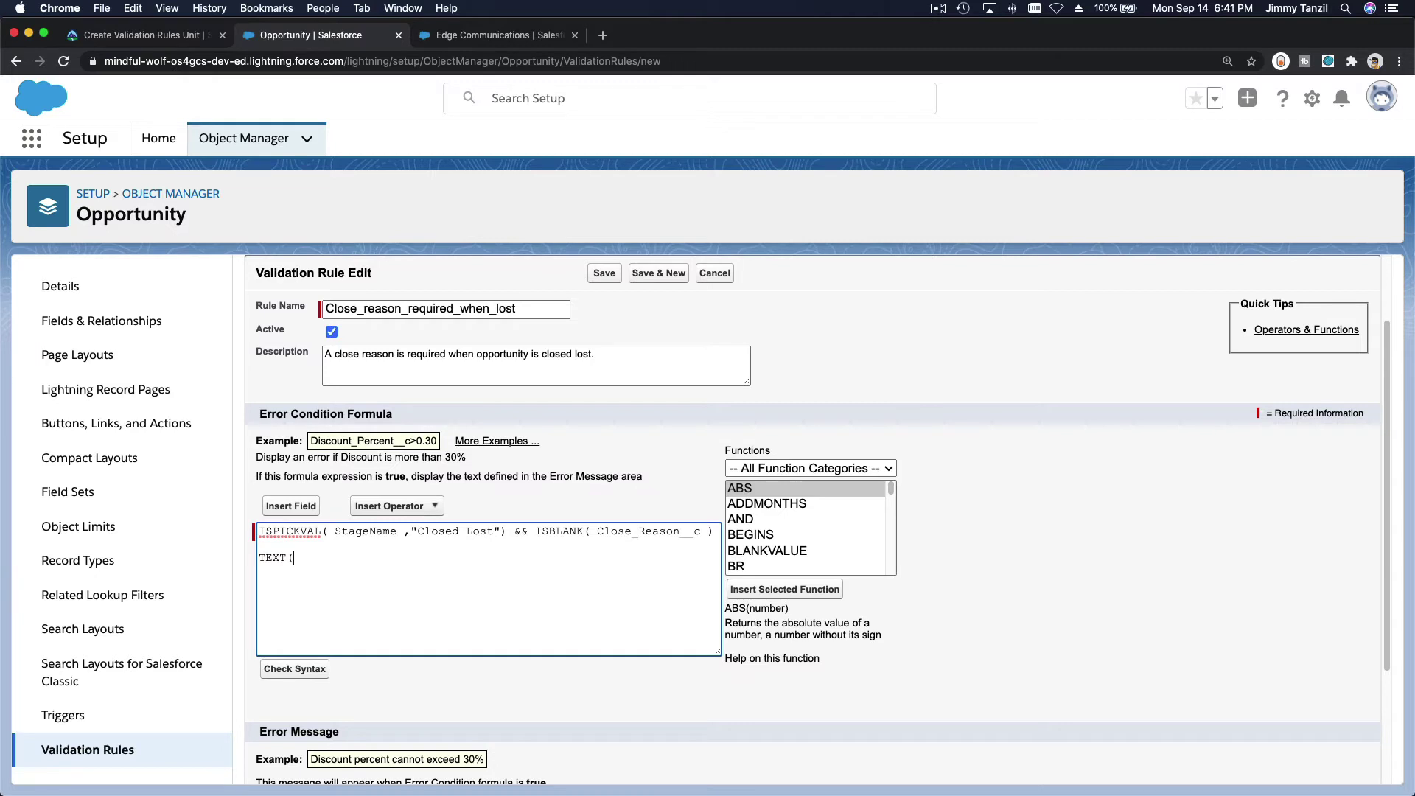
{"action": "double_click", "coordinate": [372, 529]}
{"action": "key", "text": "super+c"}
{"action": "left_click", "coordinate": [326, 565]}
{"action": "key", "text": "super+v"}
{"action": "type", "text": ") == 'Closed Lost"}
{"action": "left_click", "coordinate": [537, 532]}
{"action": "left_click_drag", "start_coordinate": [599, 531], "coordinate": [697, 530]}
{"action": "double_click", "coordinate": [573, 531]}
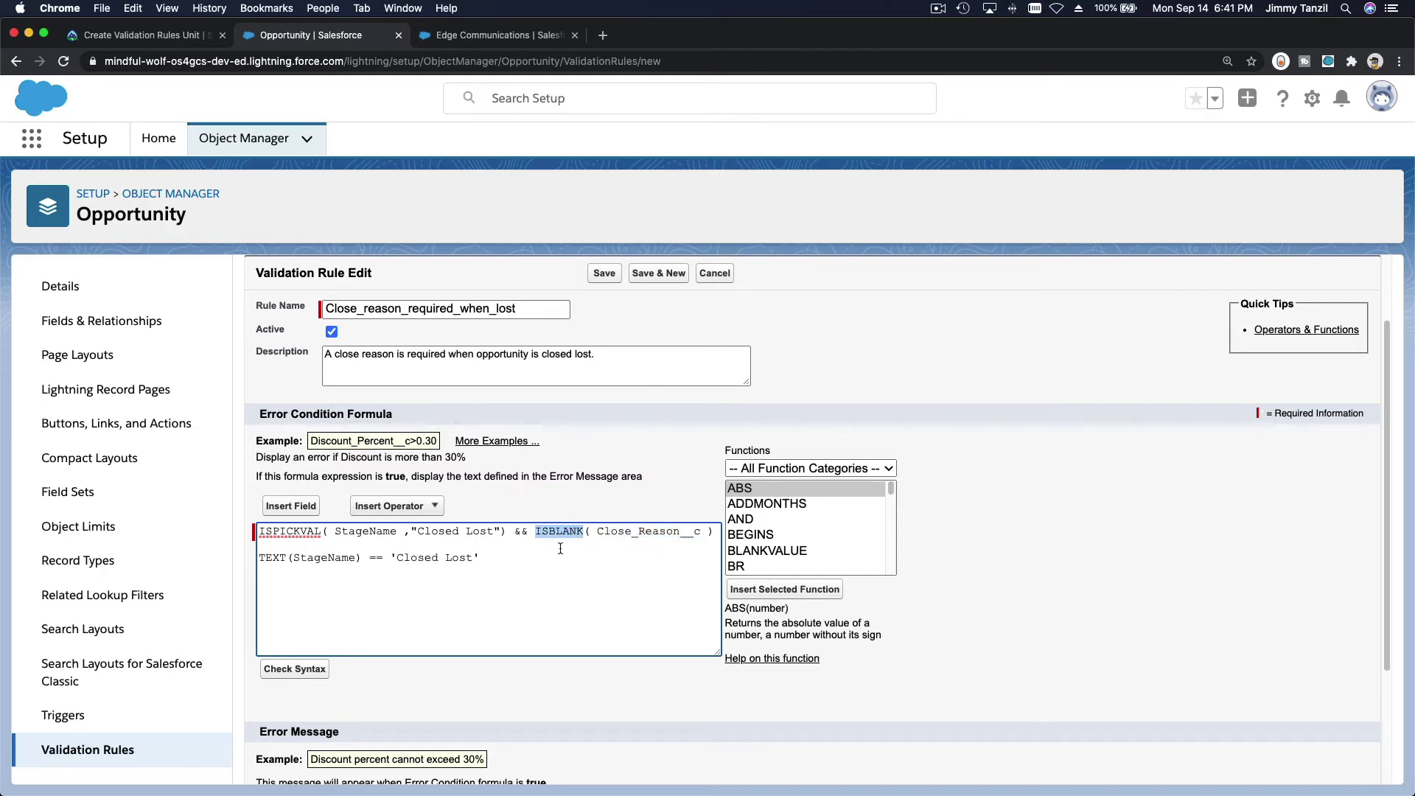
{"action": "left_click_drag", "start_coordinate": [534, 531], "coordinate": [715, 531]}
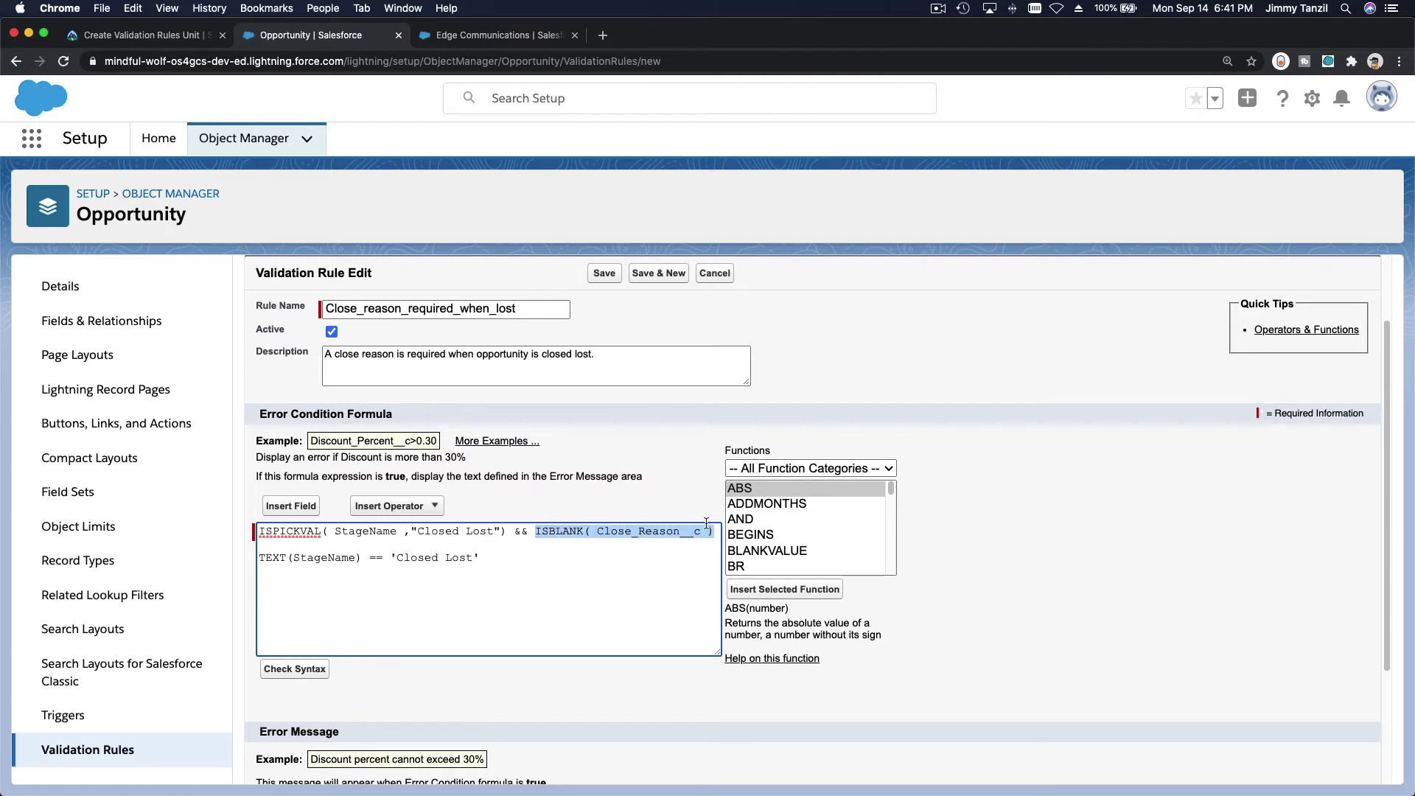
{"action": "left_click", "coordinate": [614, 541]}
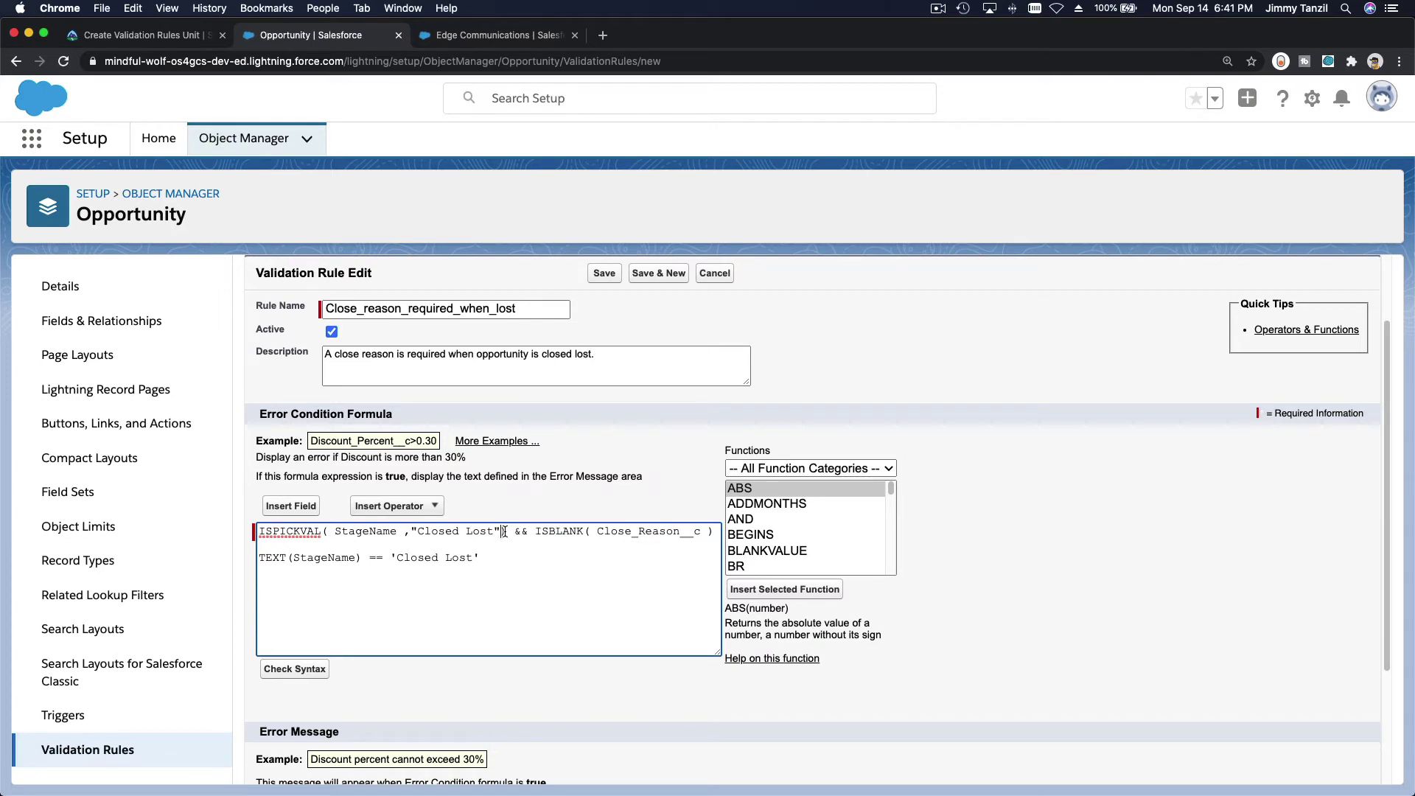
{"action": "left_click_drag", "start_coordinate": [506, 531], "coordinate": [357, 532]}
{"action": "double_click", "coordinate": [358, 532]}
{"action": "left_click", "coordinate": [478, 557]}
{"action": "triple_click", "coordinate": [479, 554]}
{"action": "key", "text": "BackSpace"}
{"action": "key", "text": "BackSpace"}
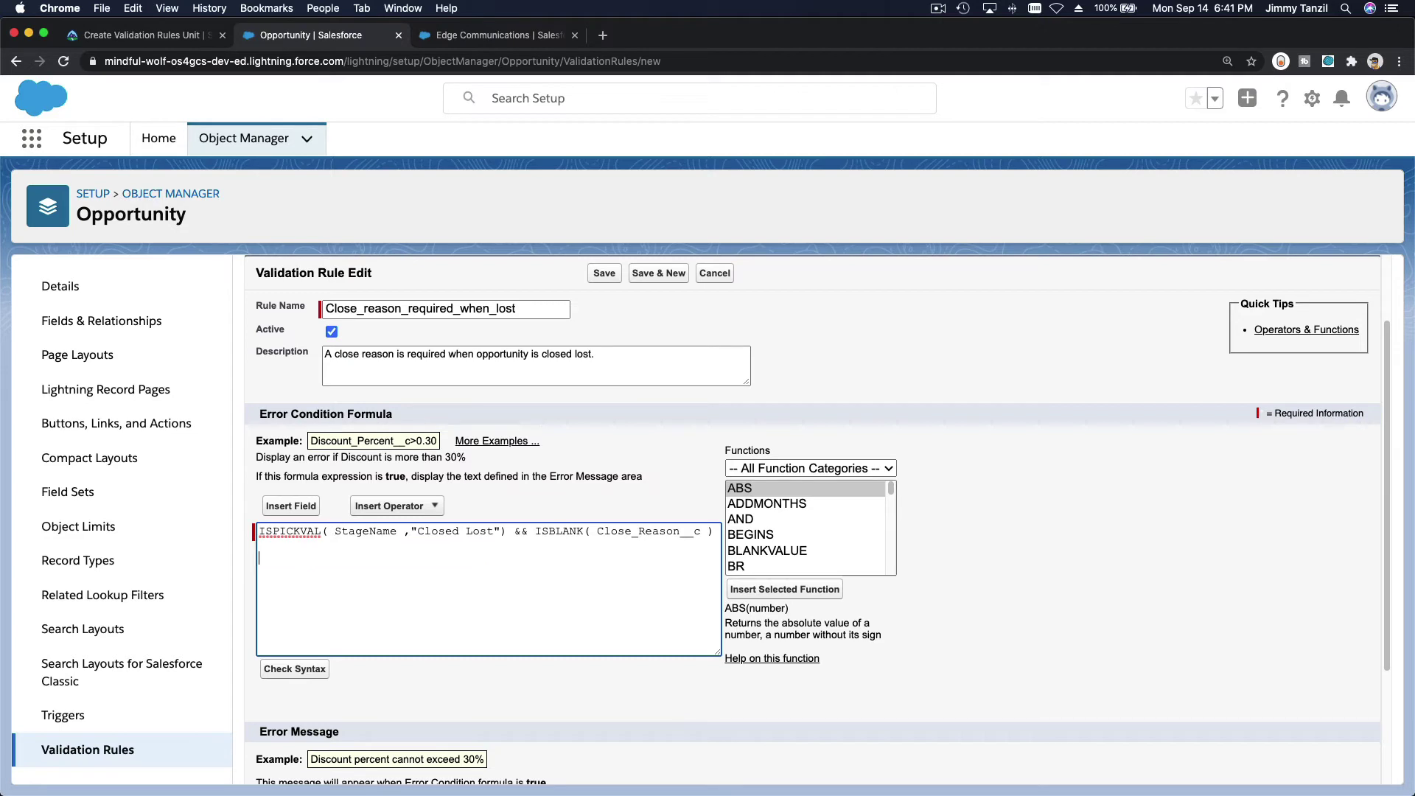
{"action": "left_click", "coordinate": [305, 415]}
{"action": "double_click", "coordinate": [306, 415]}
{"action": "left_click", "coordinate": [344, 641]}
{"action": "scroll", "coordinate": [346, 642], "scroll_direction": "down", "scroll_amount": 2}
- Copy the error message from the Trailhead instructions into the rule's Error Message field
{"action": "scroll", "coordinate": [346, 642], "scroll_direction": "down", "scroll_amount": 2}
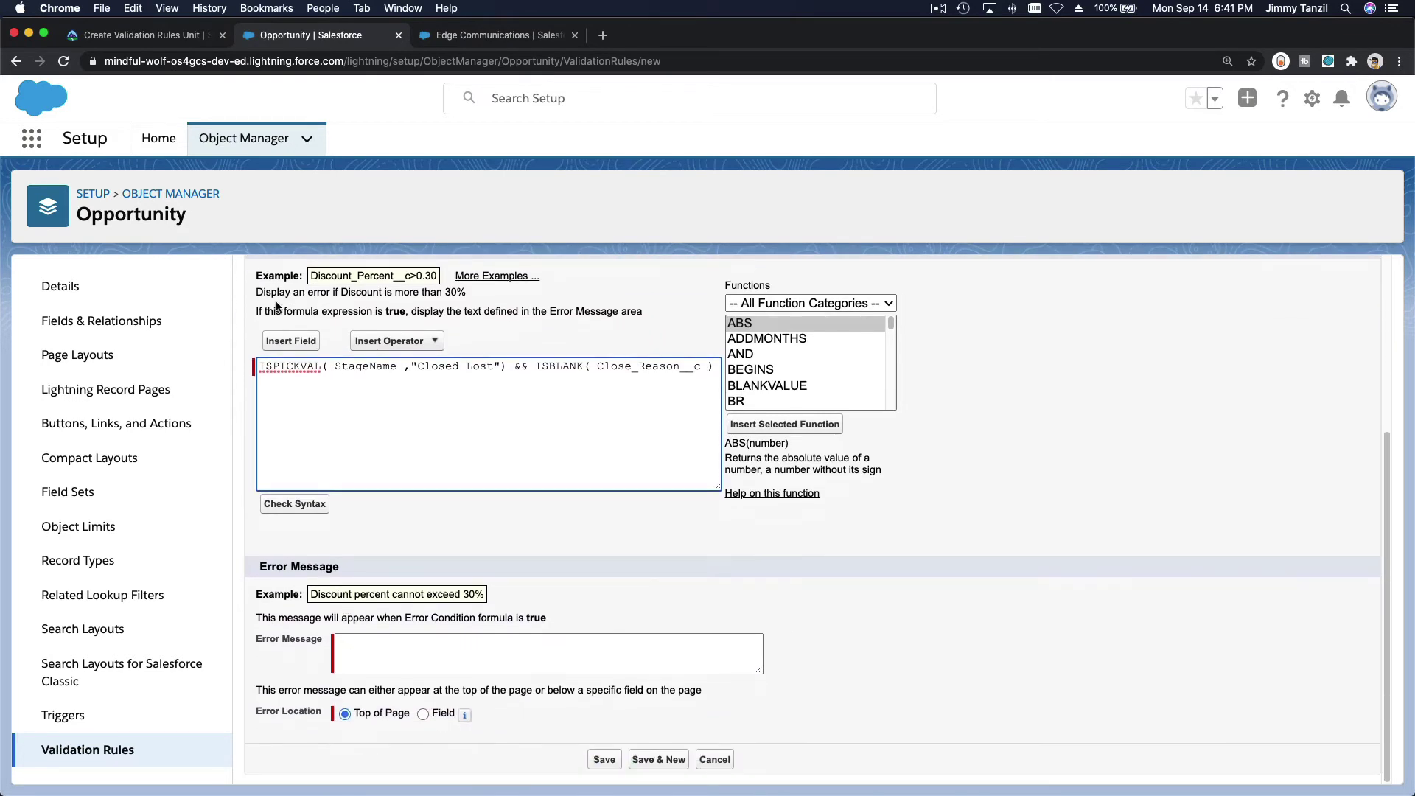
{"action": "left_click", "coordinate": [147, 35]}
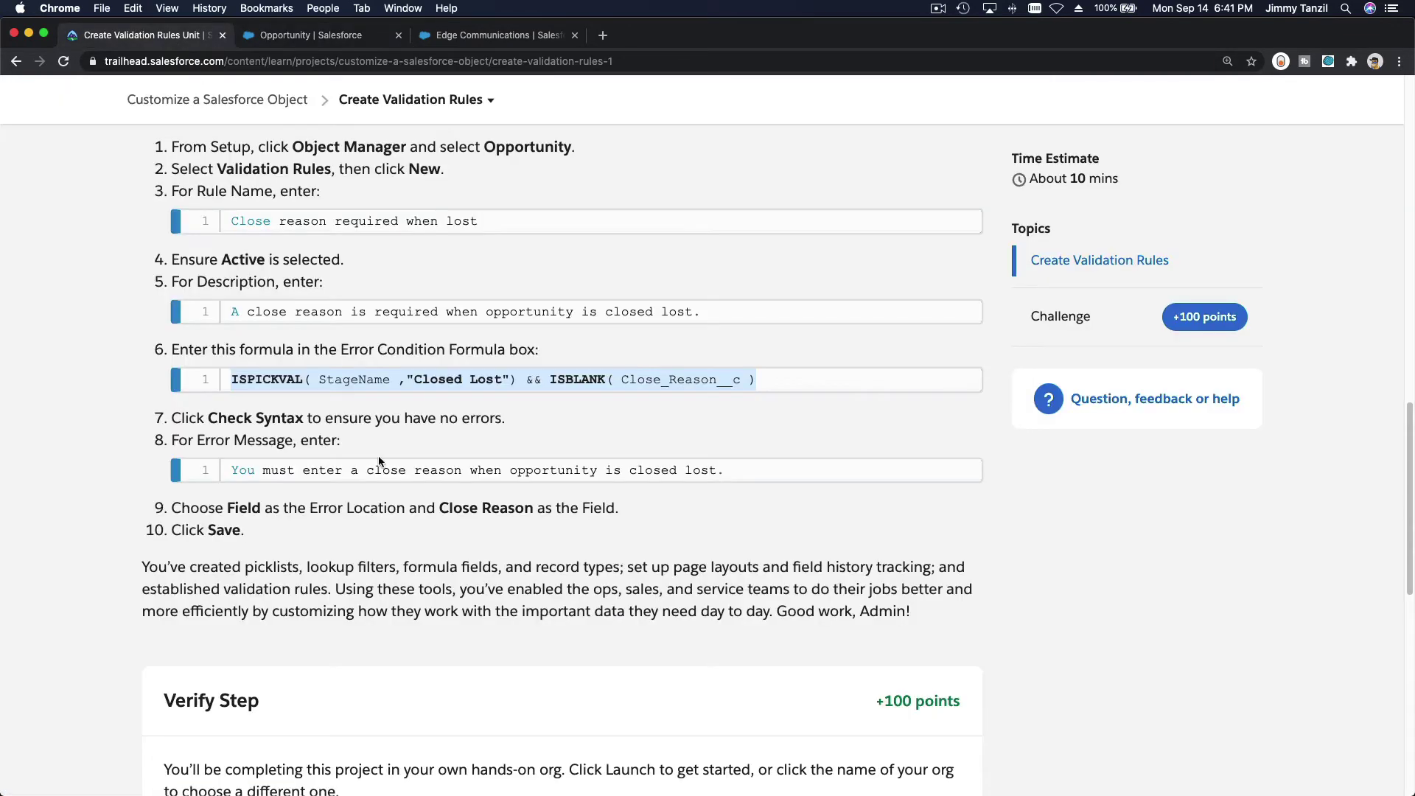
{"action": "left_click", "coordinate": [353, 469]}
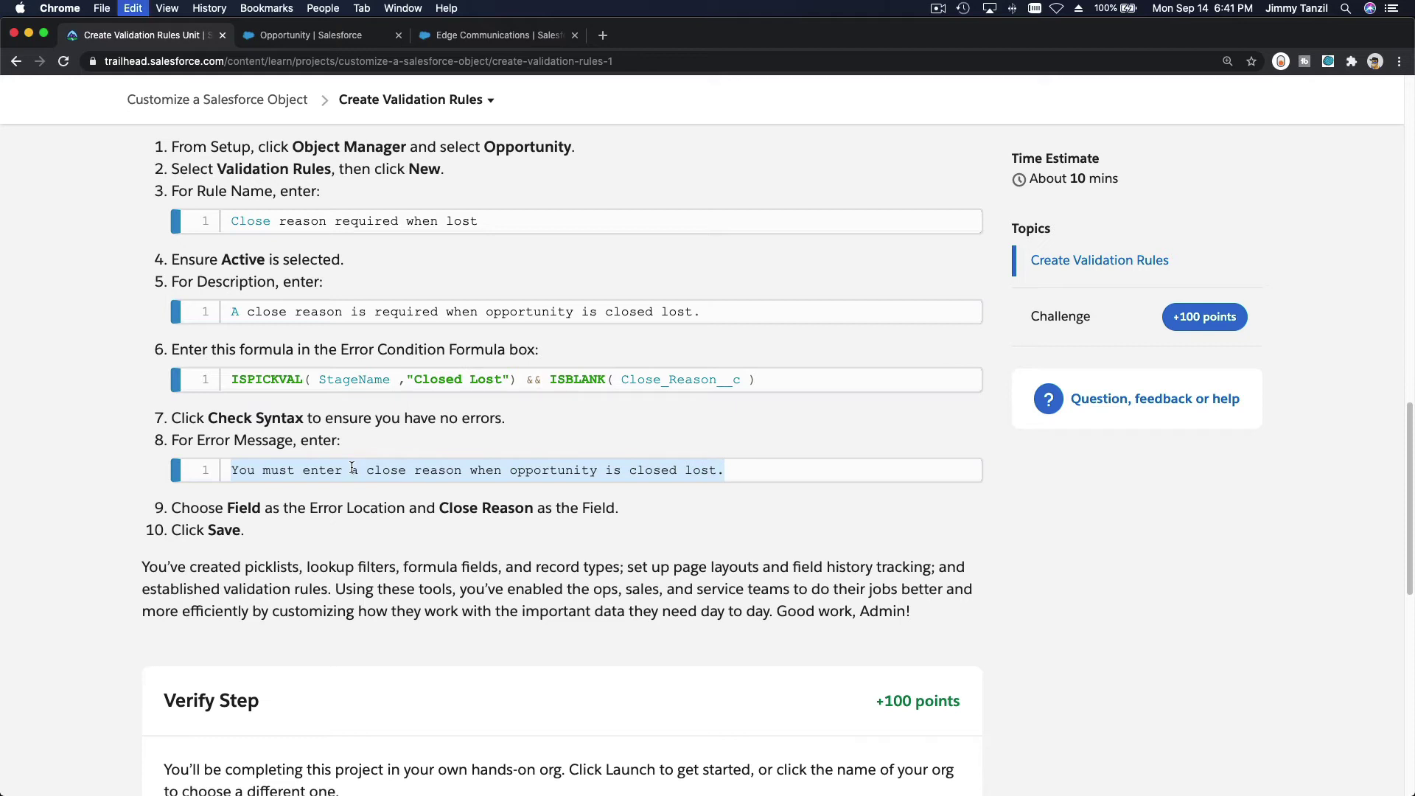
{"action": "left_click", "coordinate": [310, 36]}
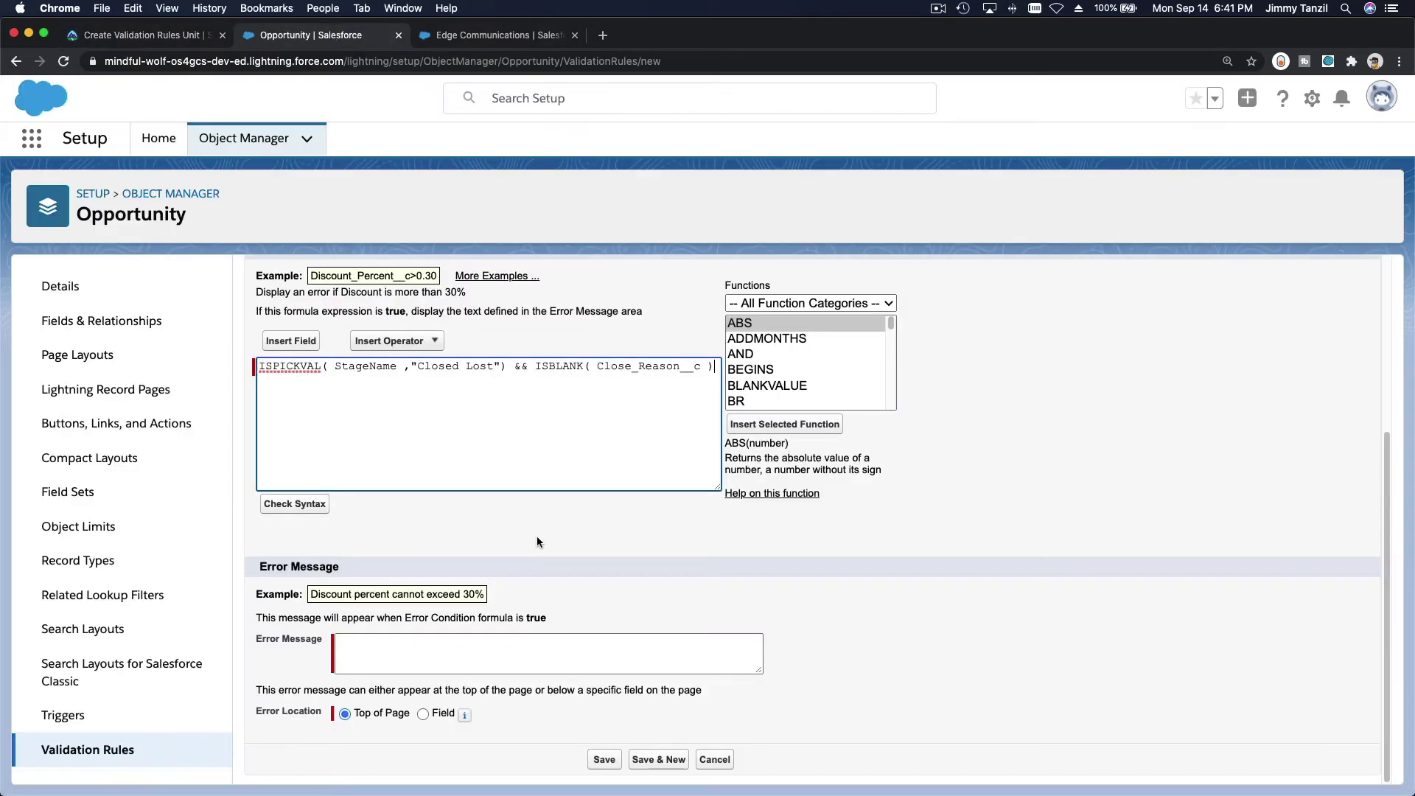
{"action": "key", "text": "cmd+v"}
{"action": "key", "text": "cmd+z"}
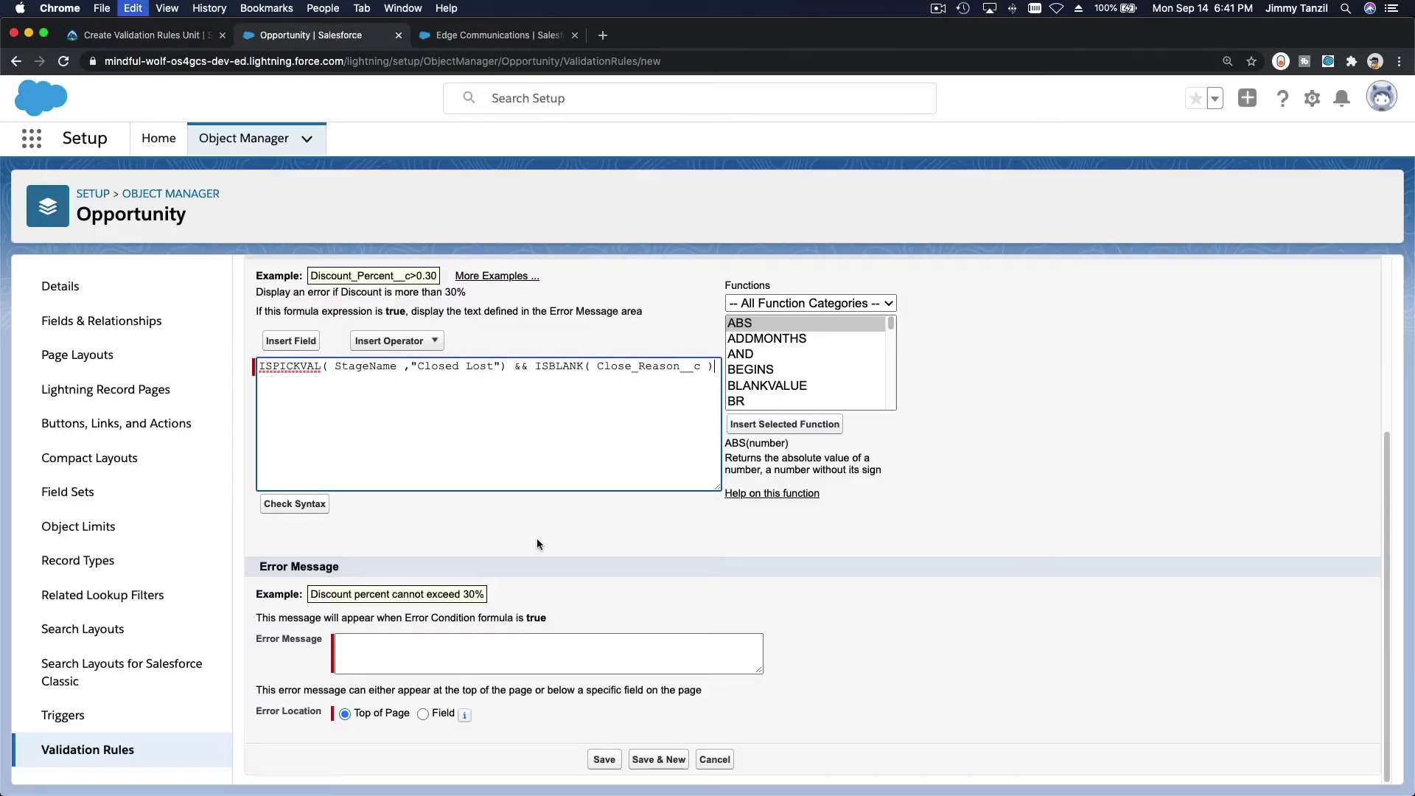
{"action": "left_click", "coordinate": [524, 645]}
{"action": "key", "text": "cmd+v"}
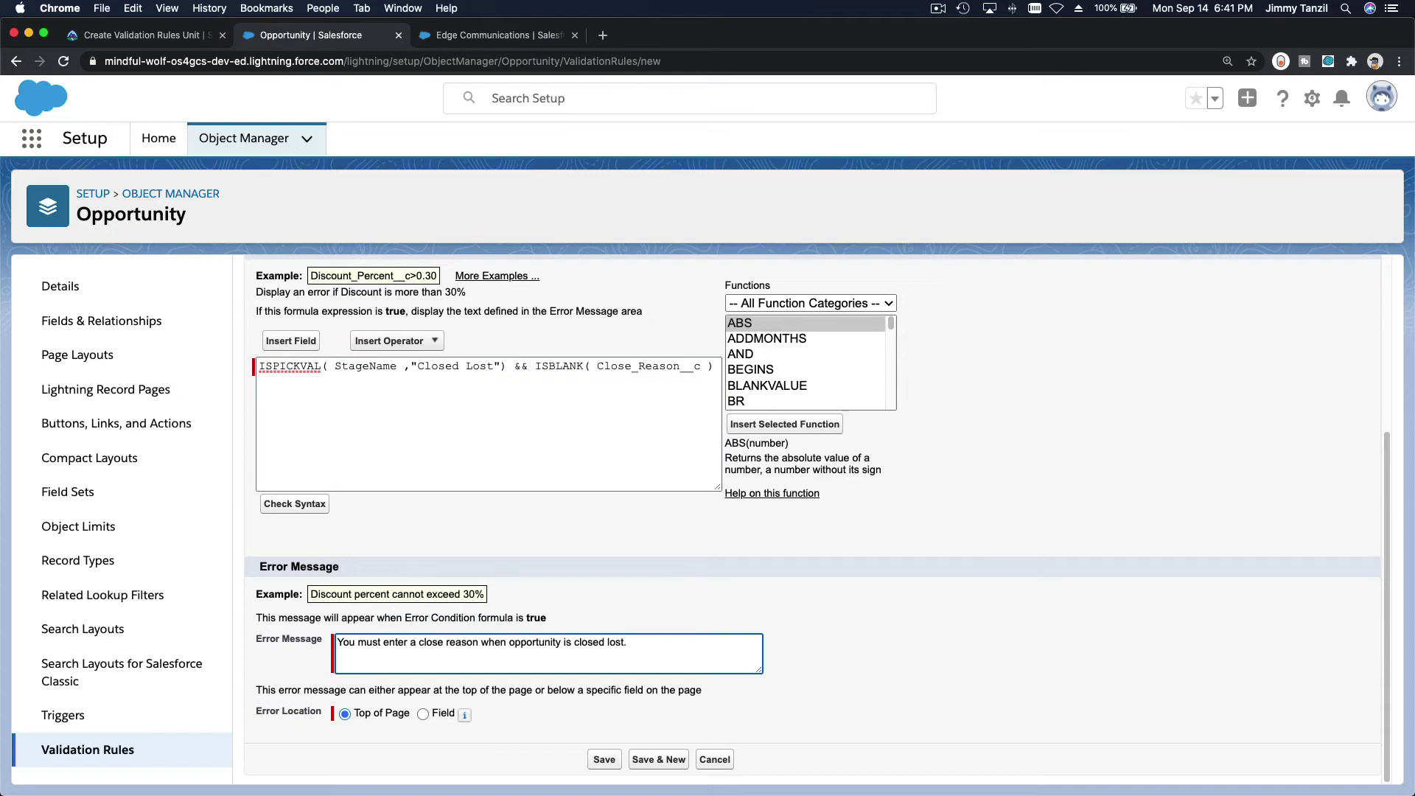
- Set the error location to the Close Reason field and save the Close_reason_required_when_lost rule
{"action": "left_click", "coordinate": [145, 44]}
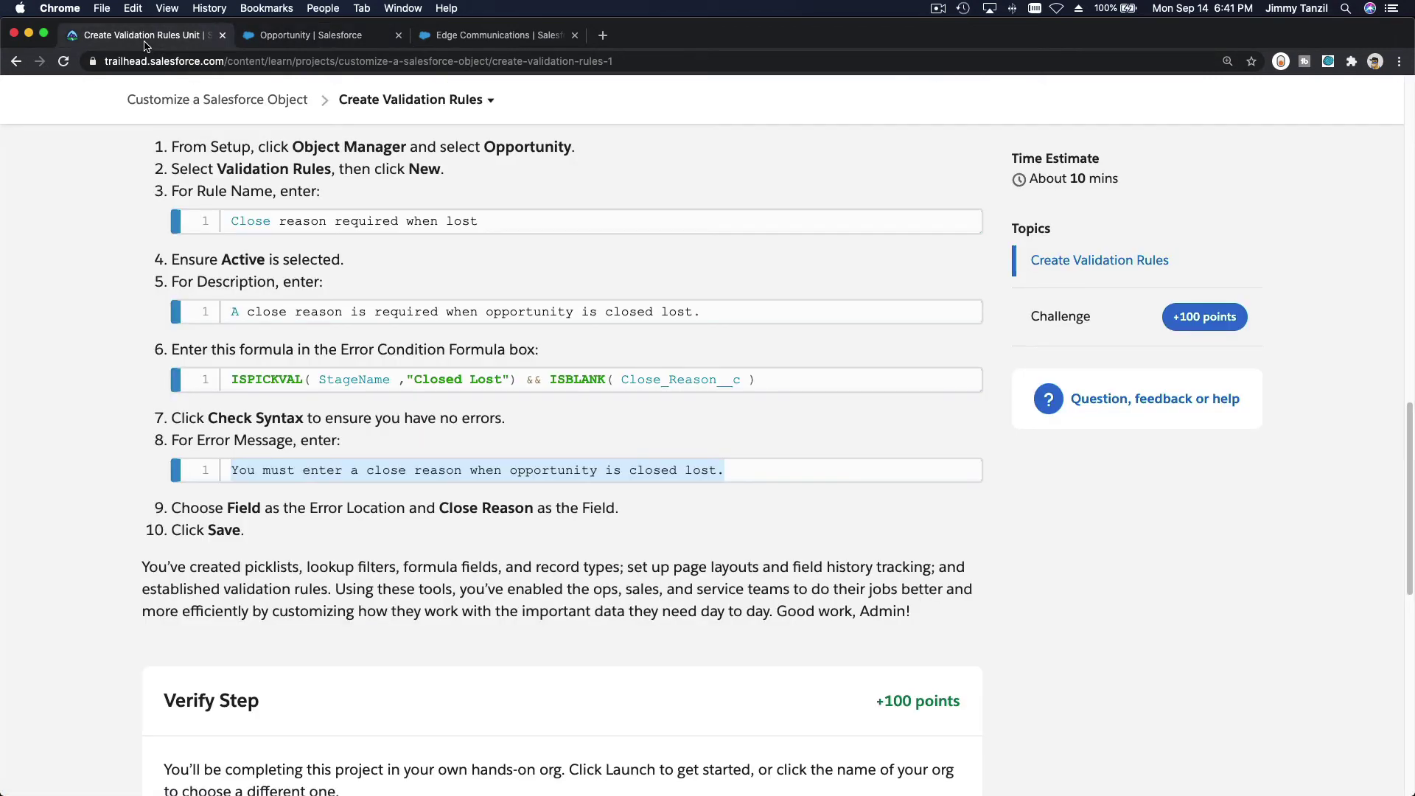
{"action": "left_click_drag", "start_coordinate": [280, 509], "coordinate": [265, 501]}
{"action": "left_click", "coordinate": [475, 38]}
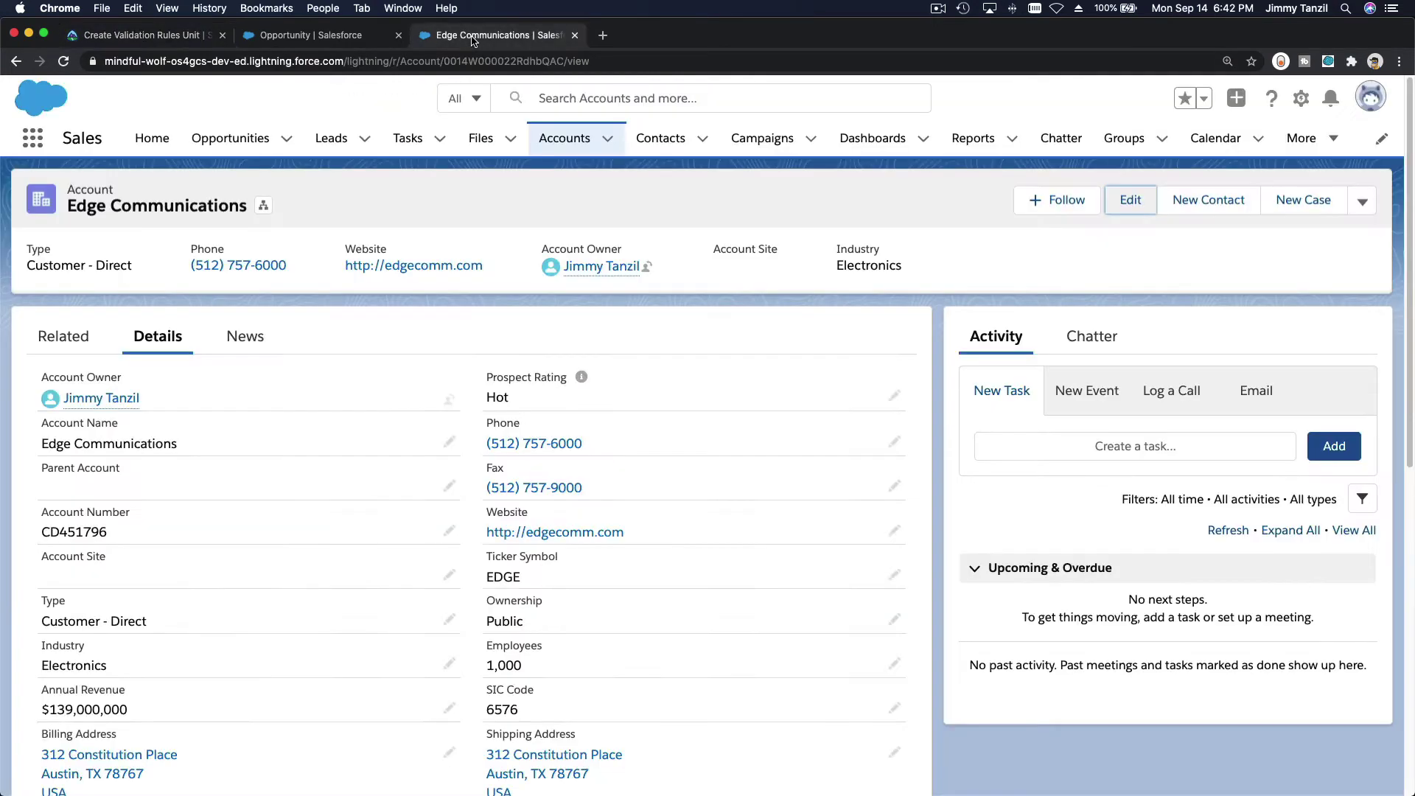
{"action": "left_click", "coordinate": [303, 36]}
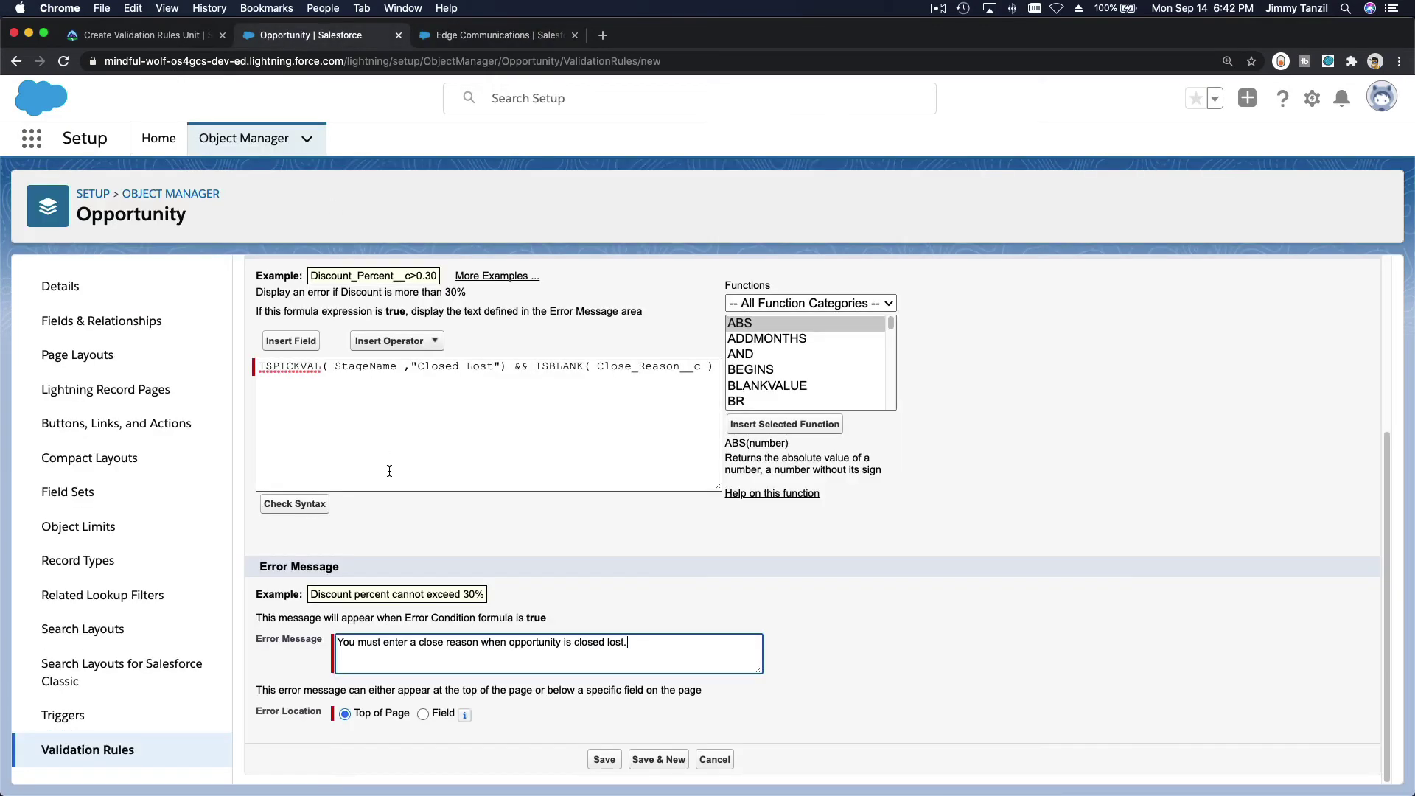
{"action": "left_click", "coordinate": [423, 714]}
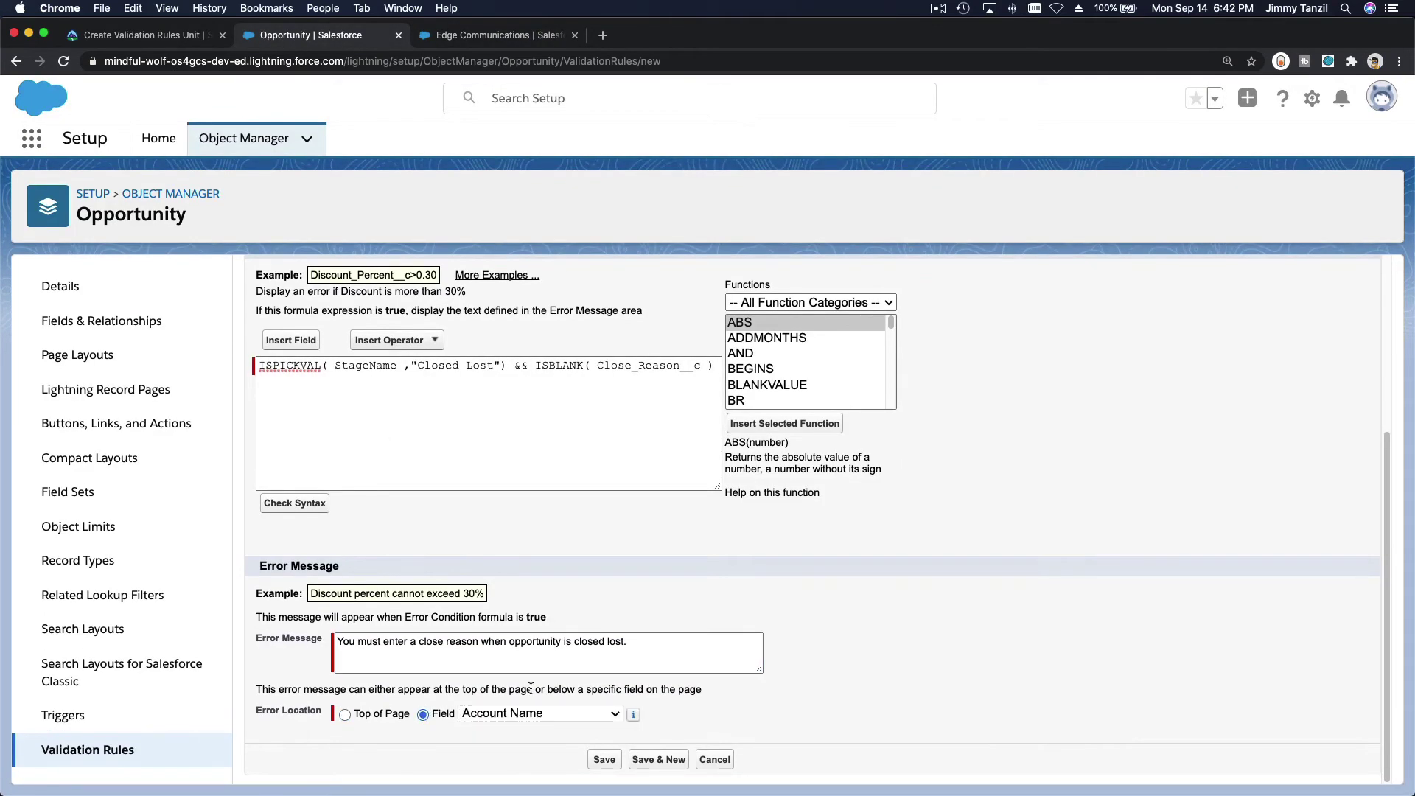
{"action": "left_click", "coordinate": [535, 719]}
{"action": "scroll", "coordinate": [536, 726], "scroll_direction": "down", "scroll_amount": 2}
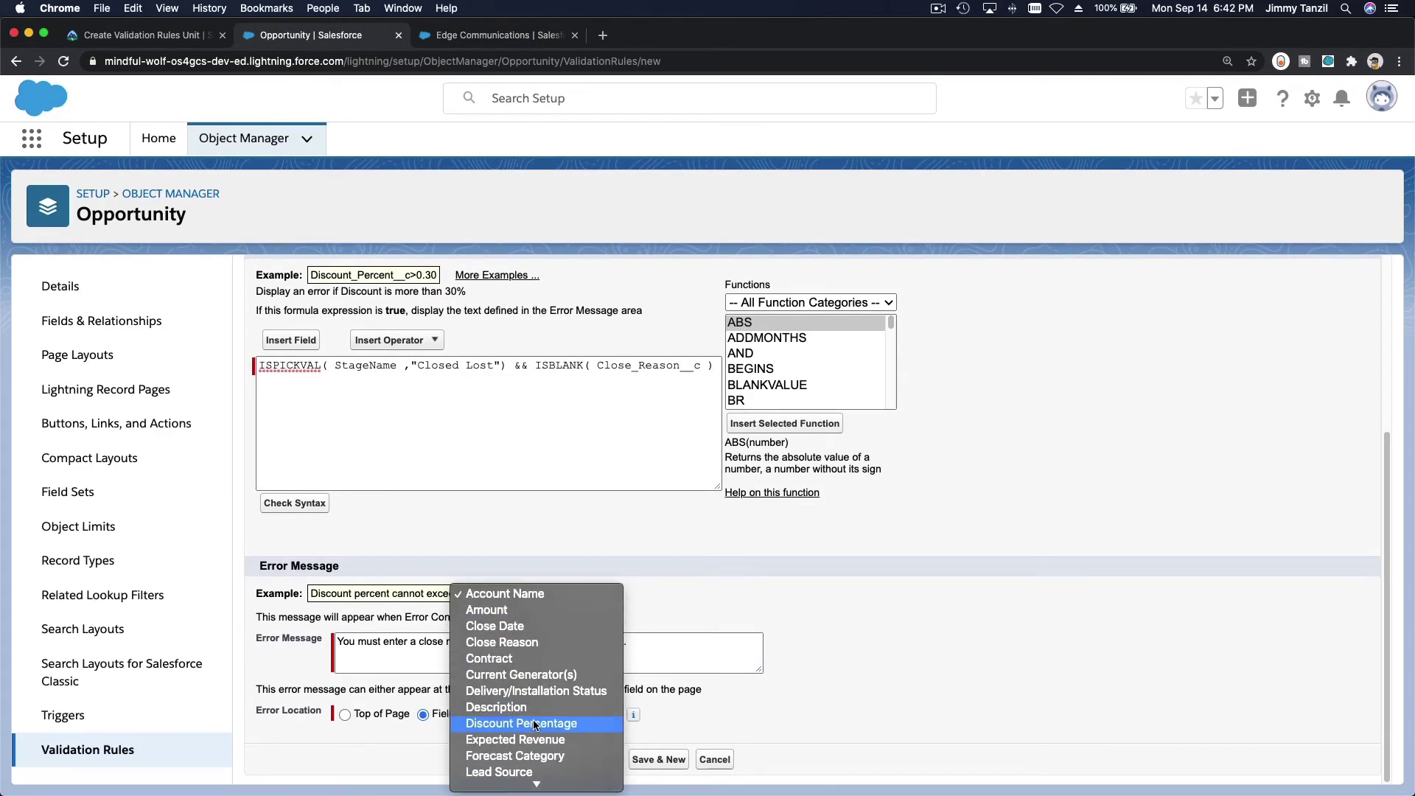
{"action": "left_click", "coordinate": [534, 643]}
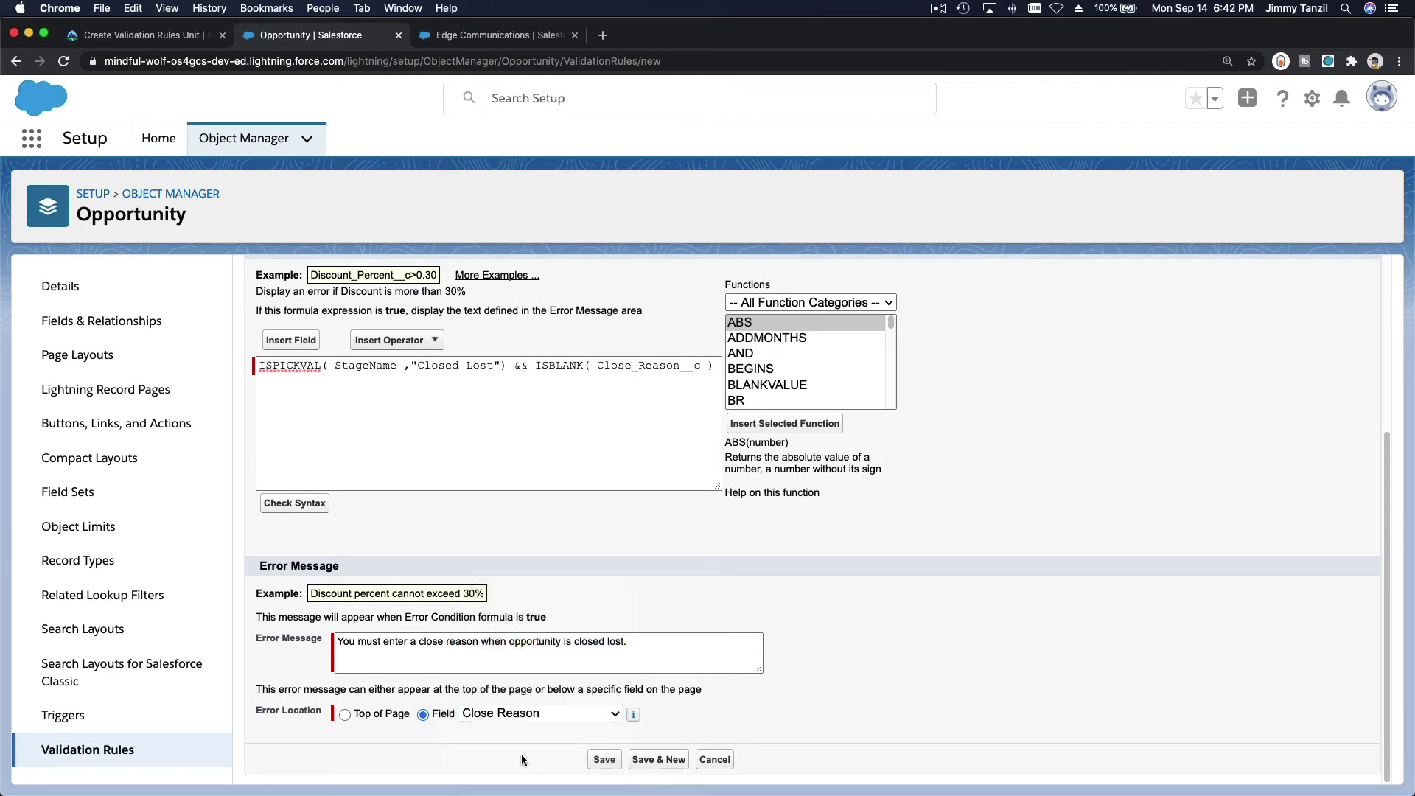
{"action": "left_click", "coordinate": [603, 760]}
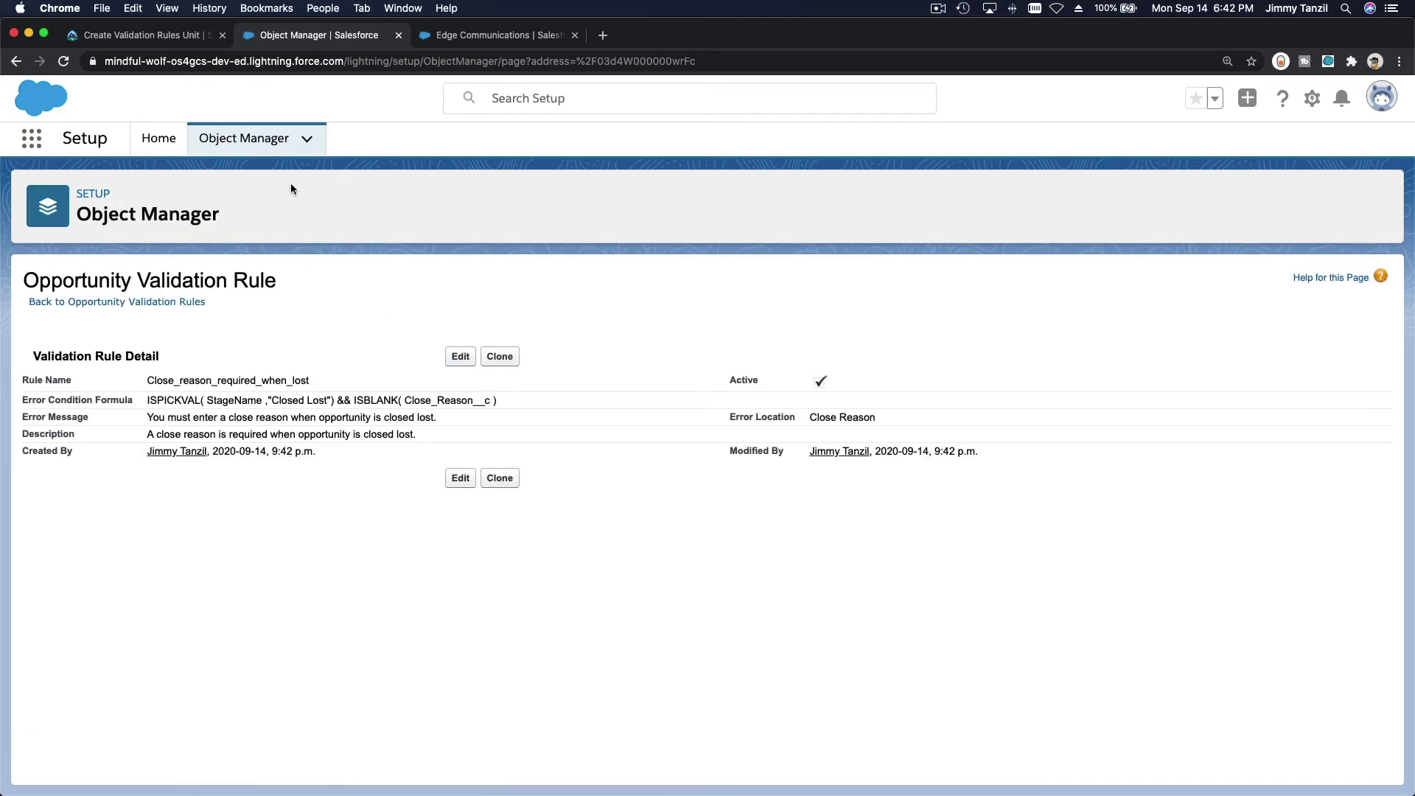
- Go to Opportunities and switch the list view to All Opportunities, showing 31 records
{"action": "left_click", "coordinate": [481, 35]}
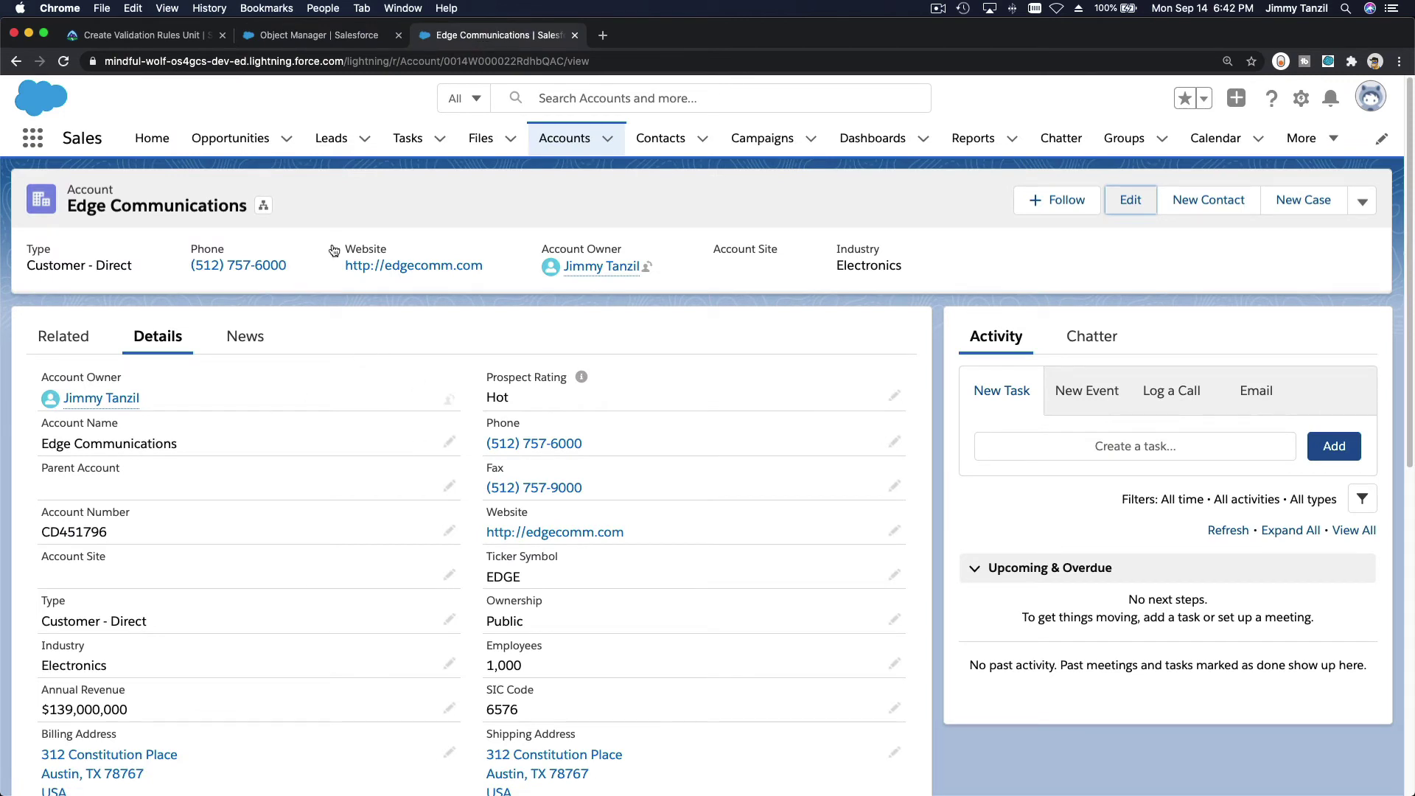
{"action": "left_click", "coordinate": [237, 139]}
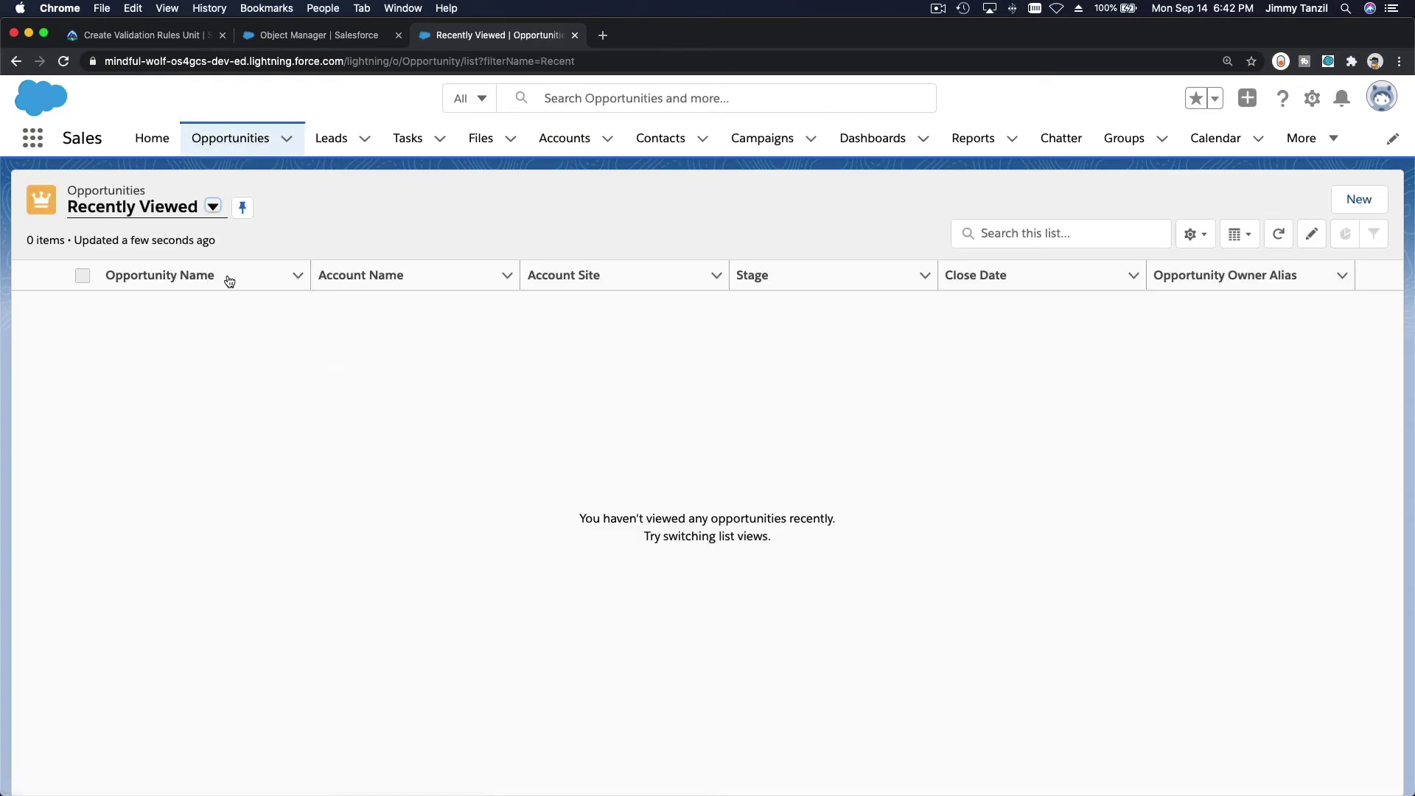
{"action": "left_click", "coordinate": [197, 209]}
{"action": "left_click", "coordinate": [150, 404]}
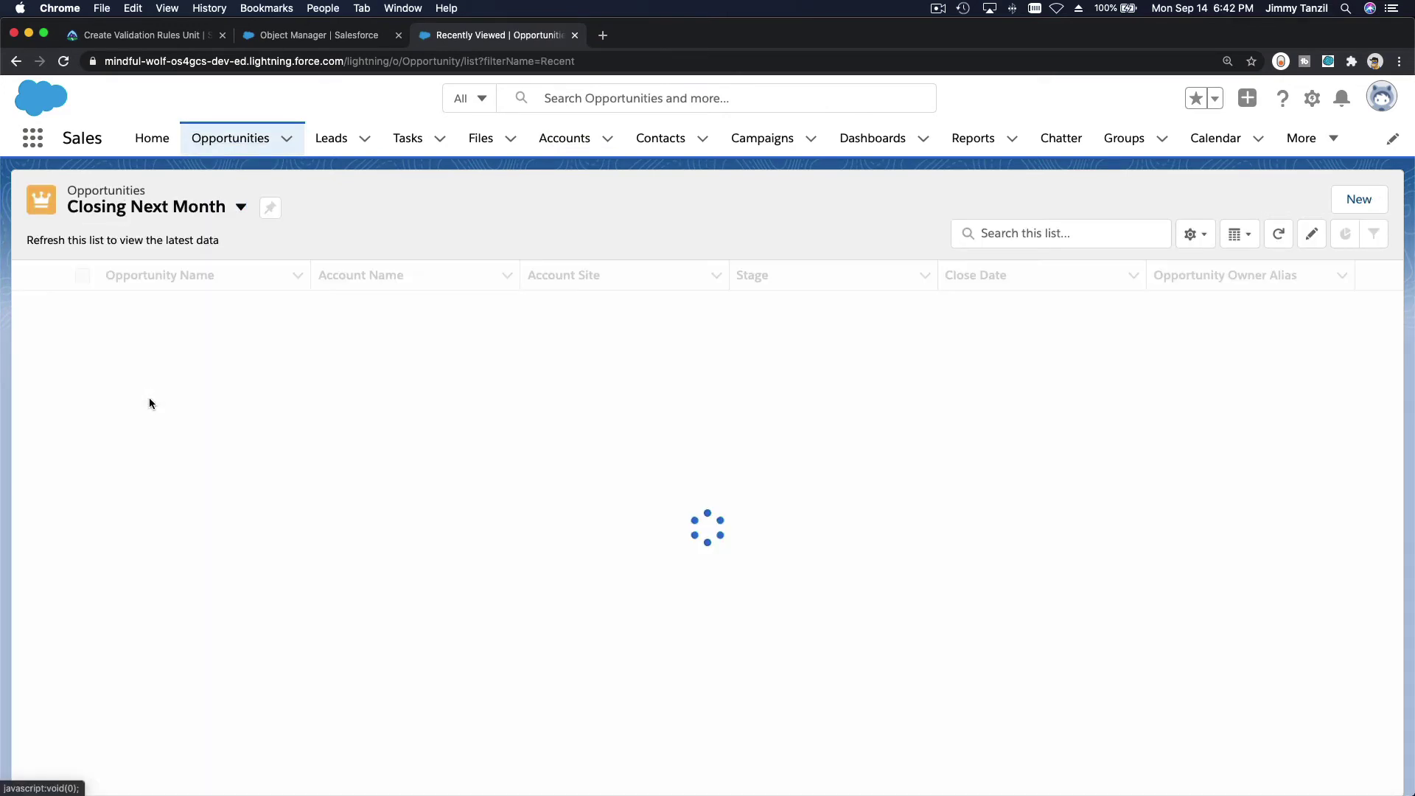
{"action": "left_click", "coordinate": [163, 208]}
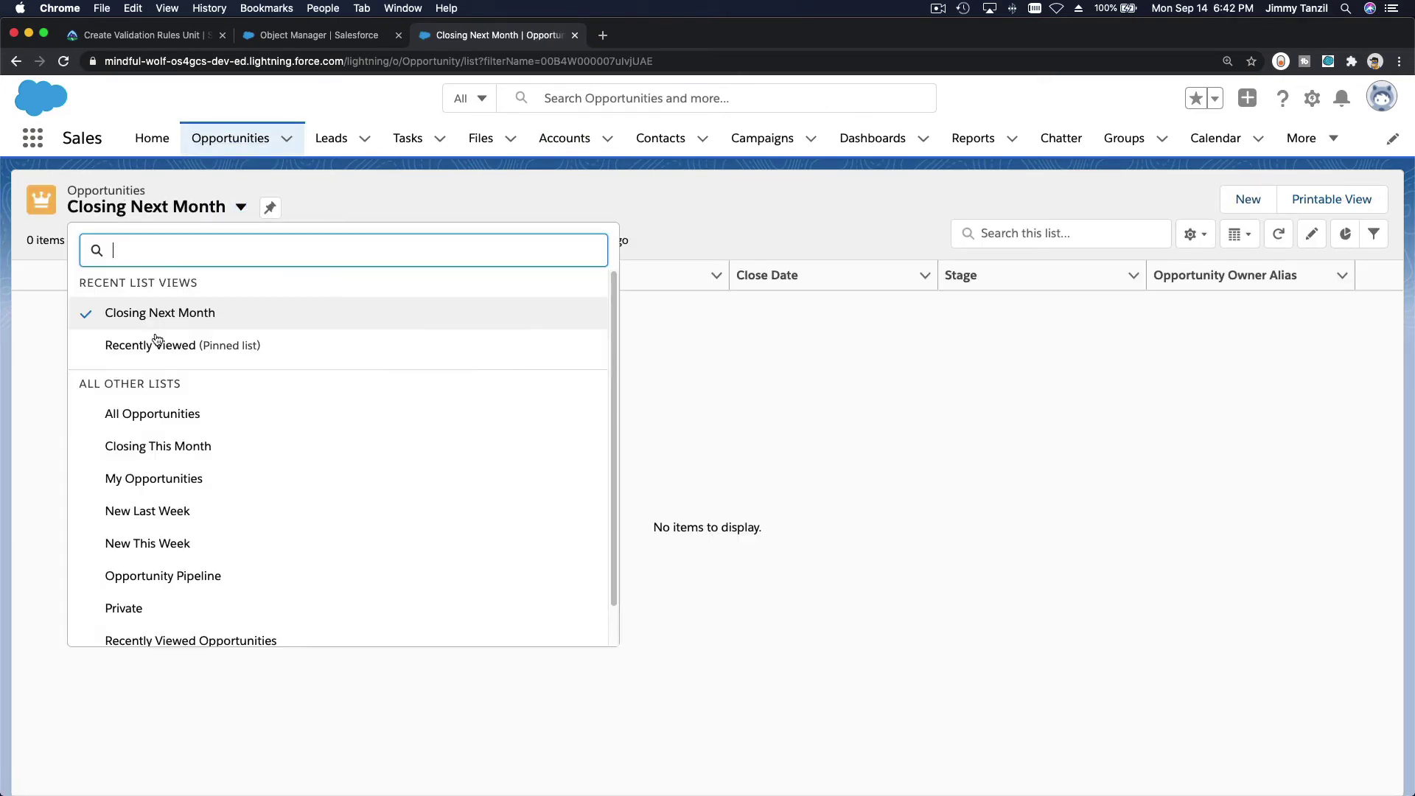
{"action": "left_click", "coordinate": [162, 427]}
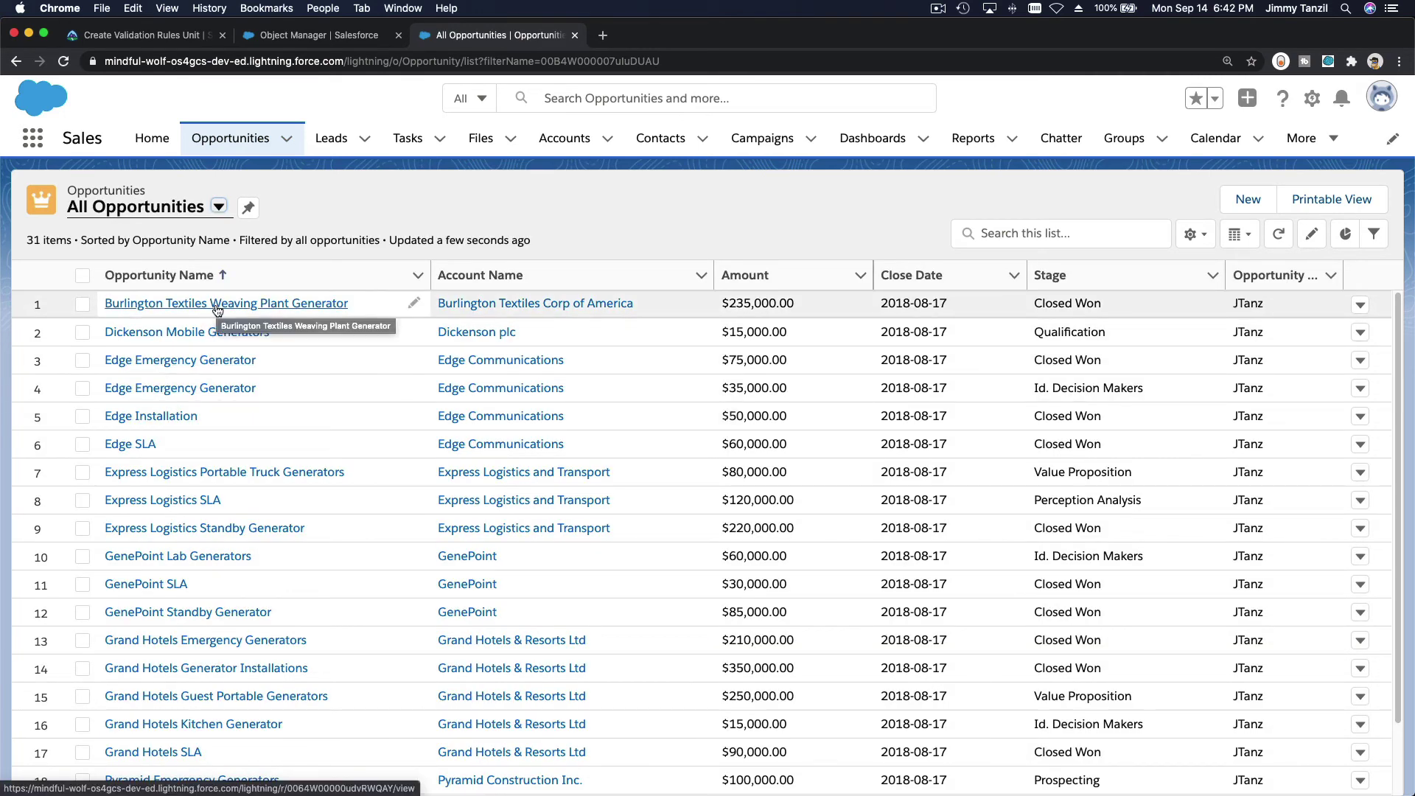
- Edit the Burlington Textiles Weaving Plant Generator opportunity and set its Stage to Closed Lost
{"action": "left_click", "coordinate": [216, 307]}
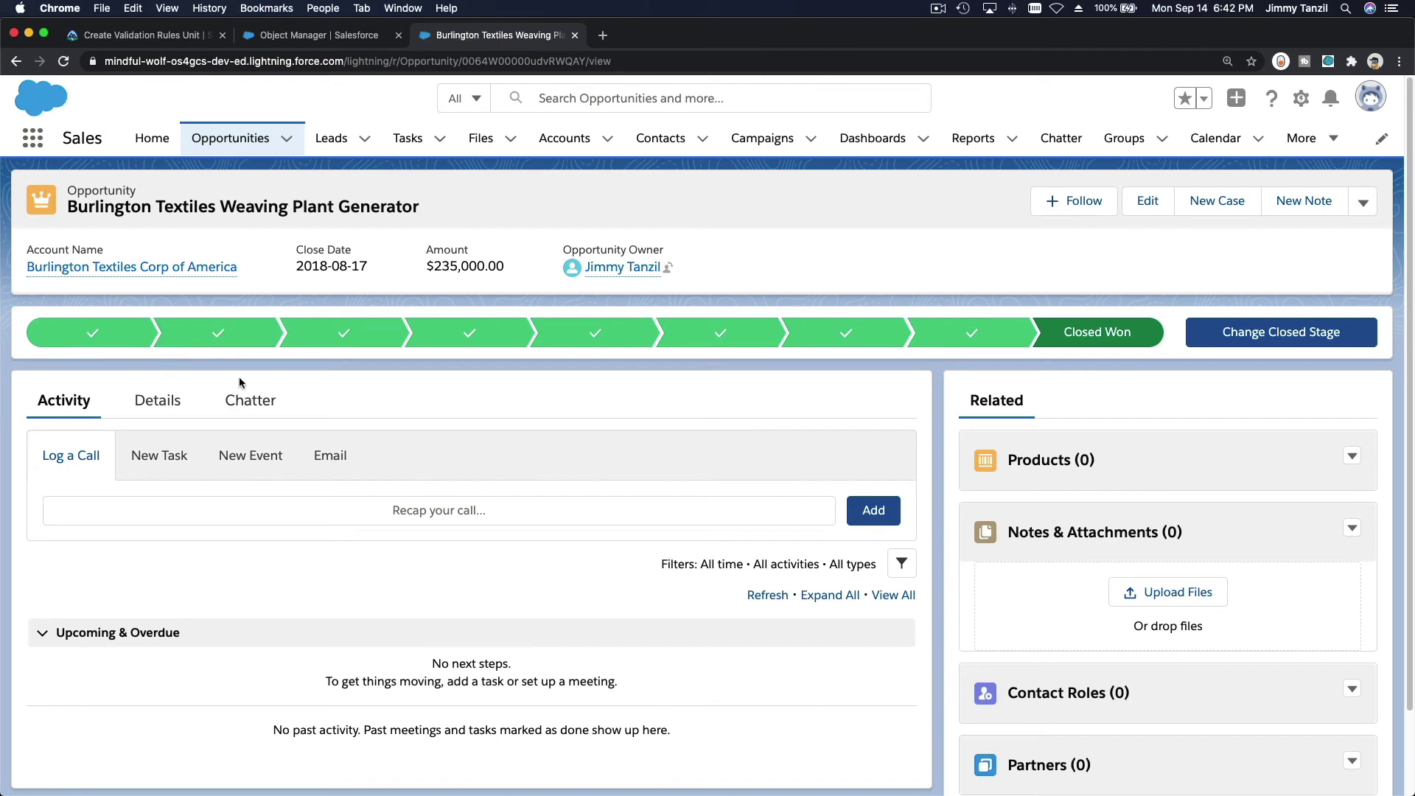
{"action": "left_click", "coordinate": [1146, 201]}
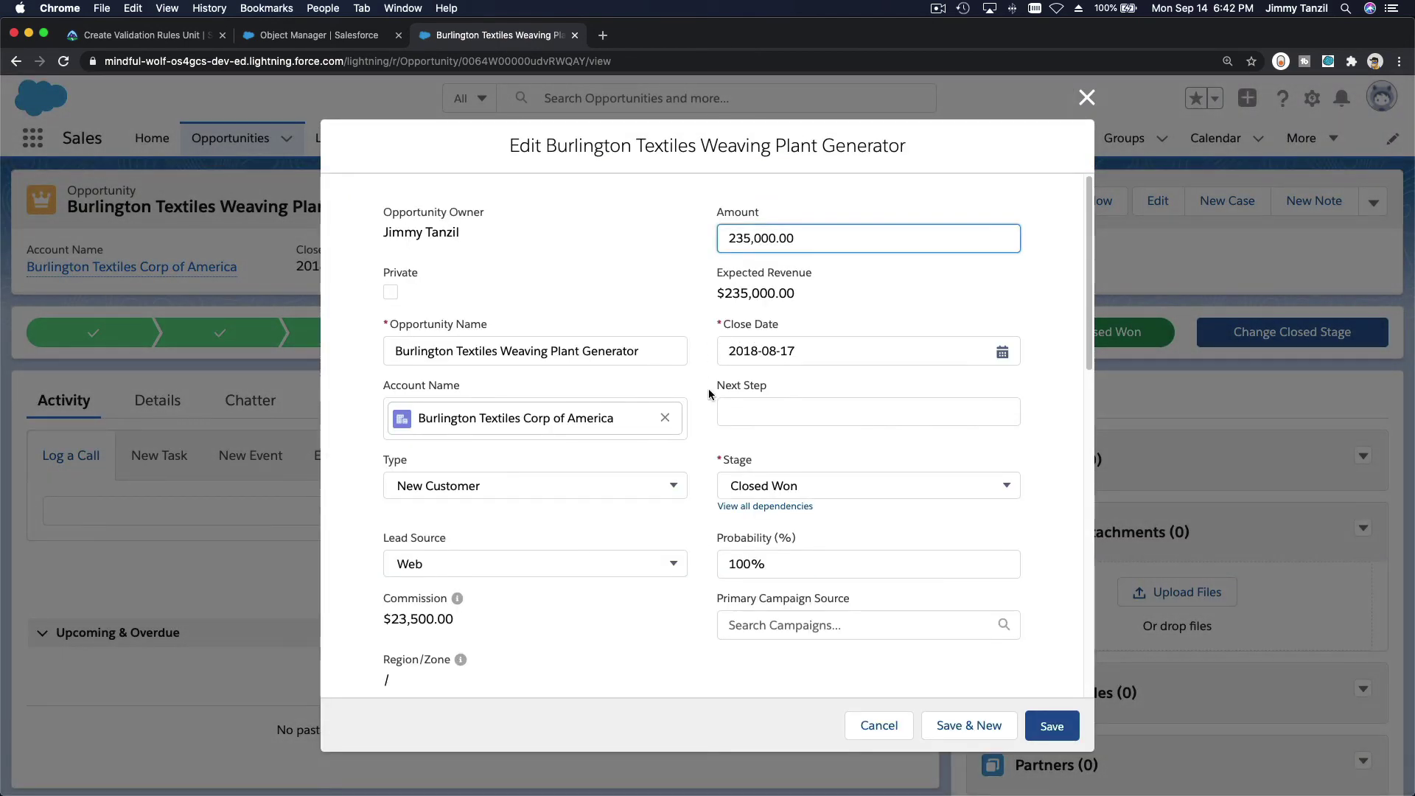
{"action": "left_click", "coordinate": [781, 487]}
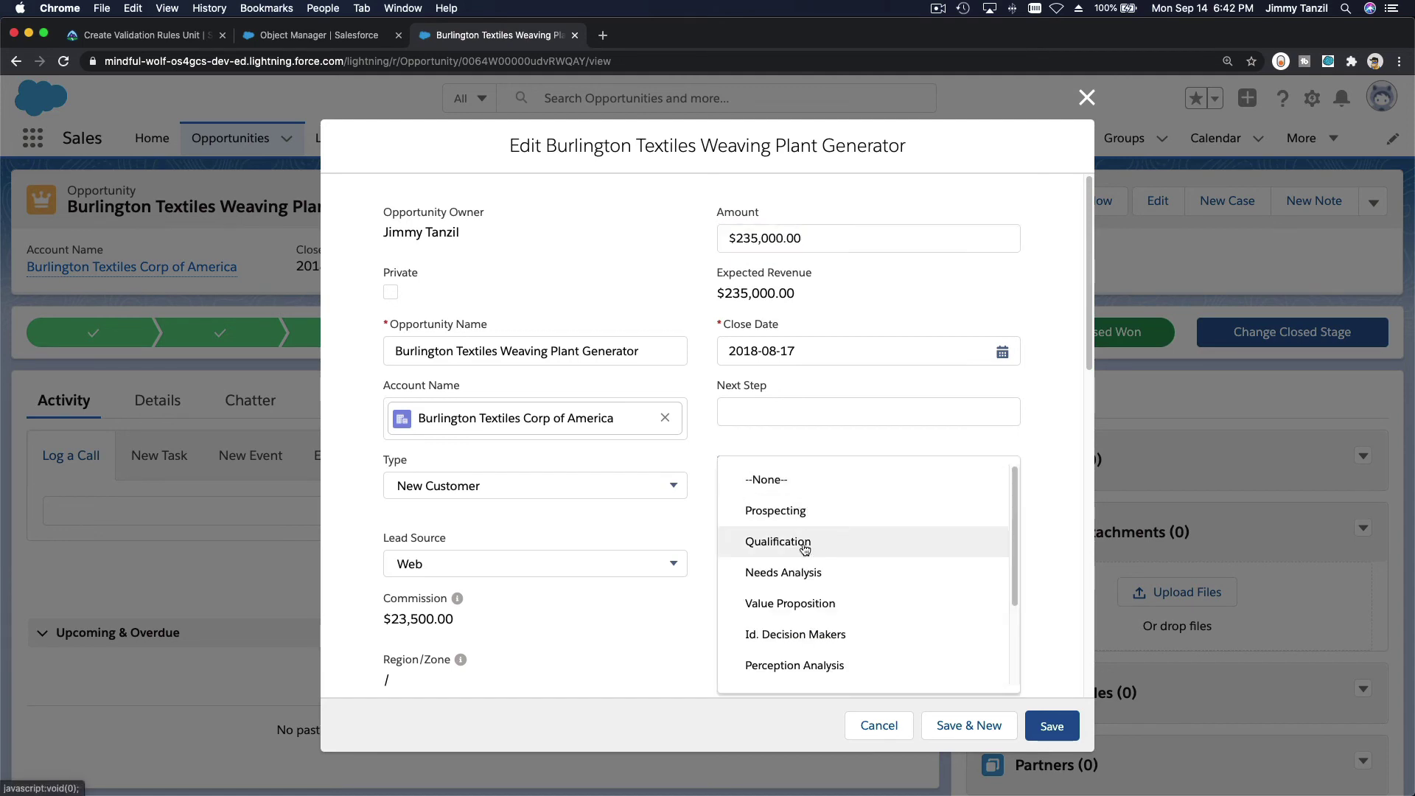
{"action": "scroll", "coordinate": [805, 549], "scroll_direction": "down", "scroll_amount": 4}
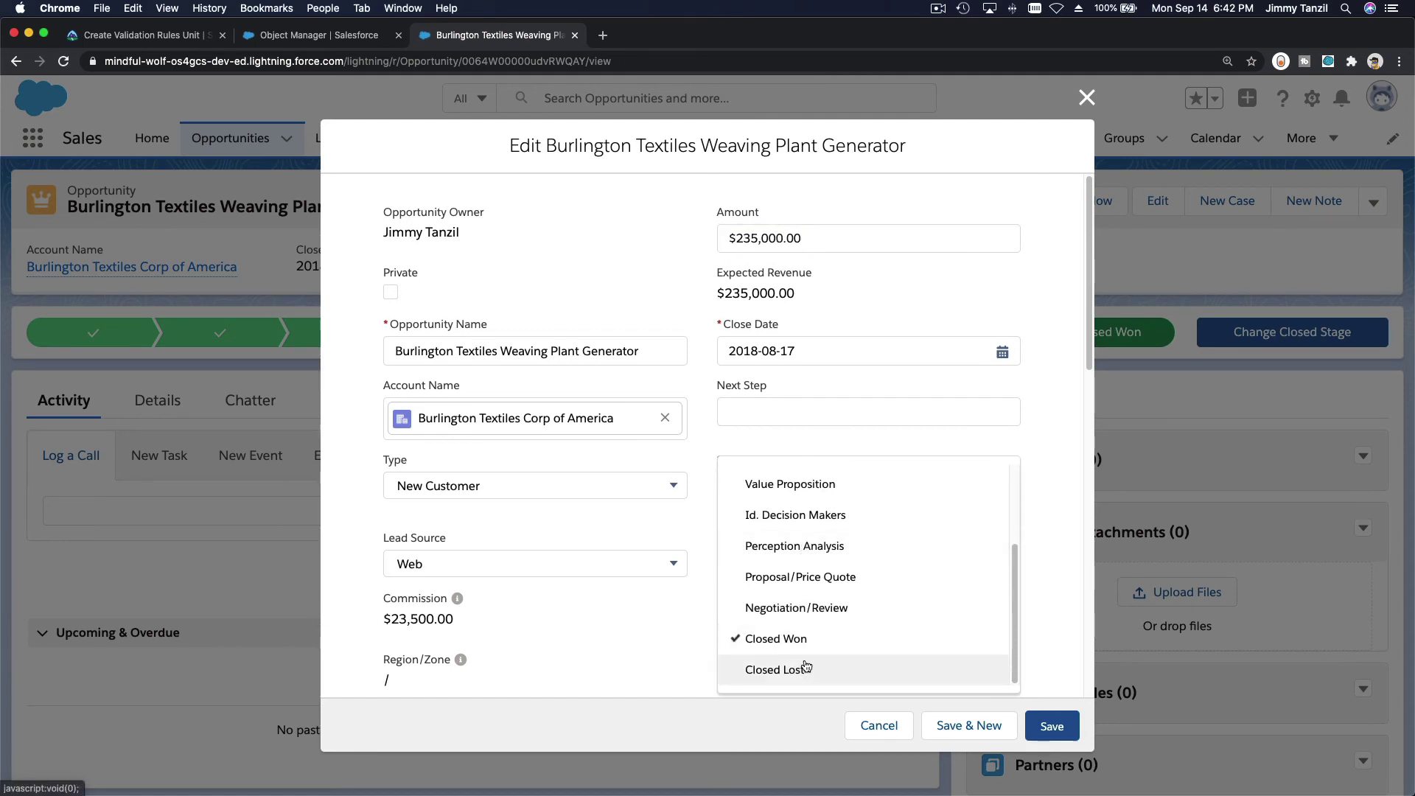
{"action": "left_click", "coordinate": [805, 666]}
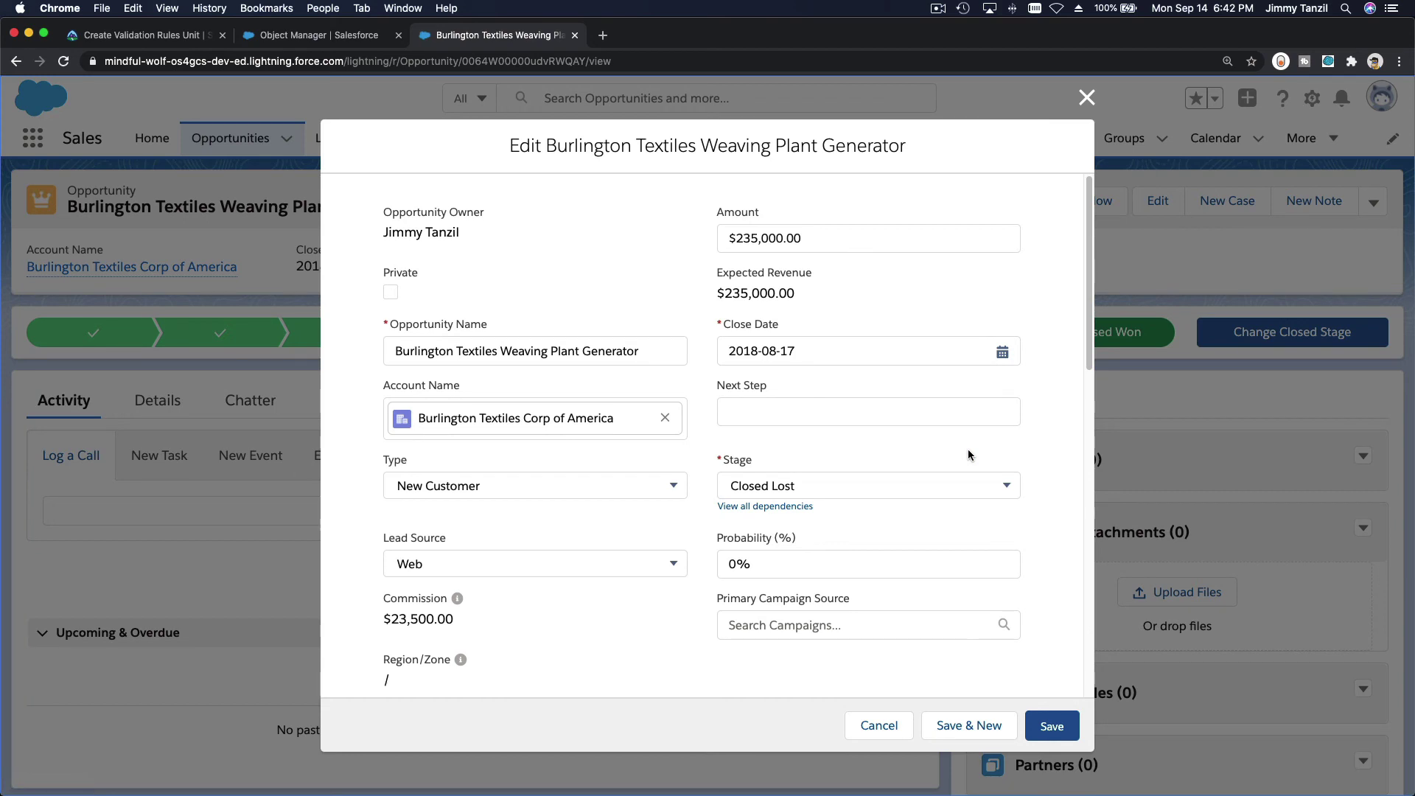
- Try saving with no Close Reason, check the validation error, then cancel the edit
{"action": "scroll", "coordinate": [968, 455], "scroll_direction": "down", "scroll_amount": 6}
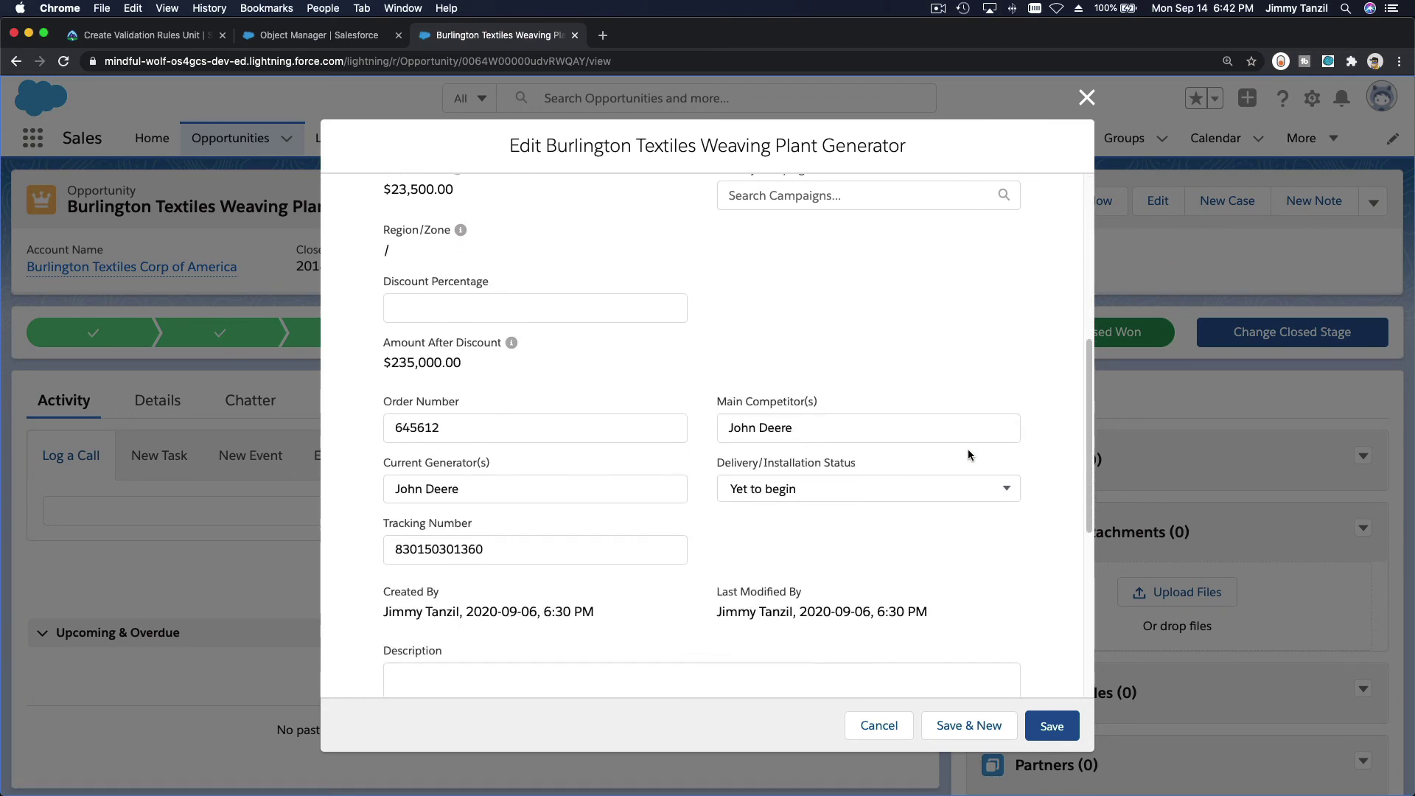
{"action": "scroll", "coordinate": [968, 454], "scroll_direction": "down", "scroll_amount": 1}
{"action": "scroll", "coordinate": [968, 455], "scroll_direction": "down", "scroll_amount": 3}
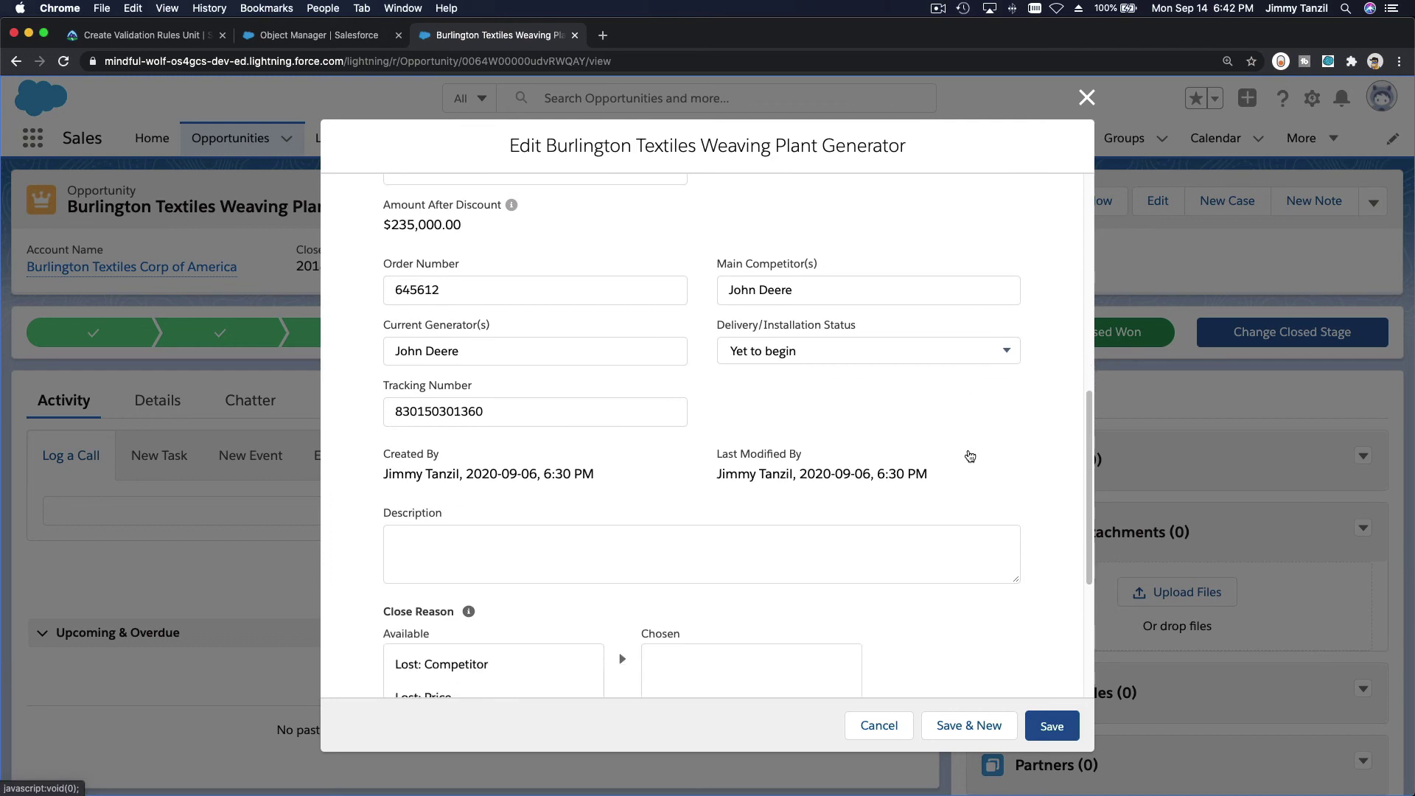
{"action": "scroll", "coordinate": [499, 583], "scroll_direction": "down", "scroll_amount": 2}
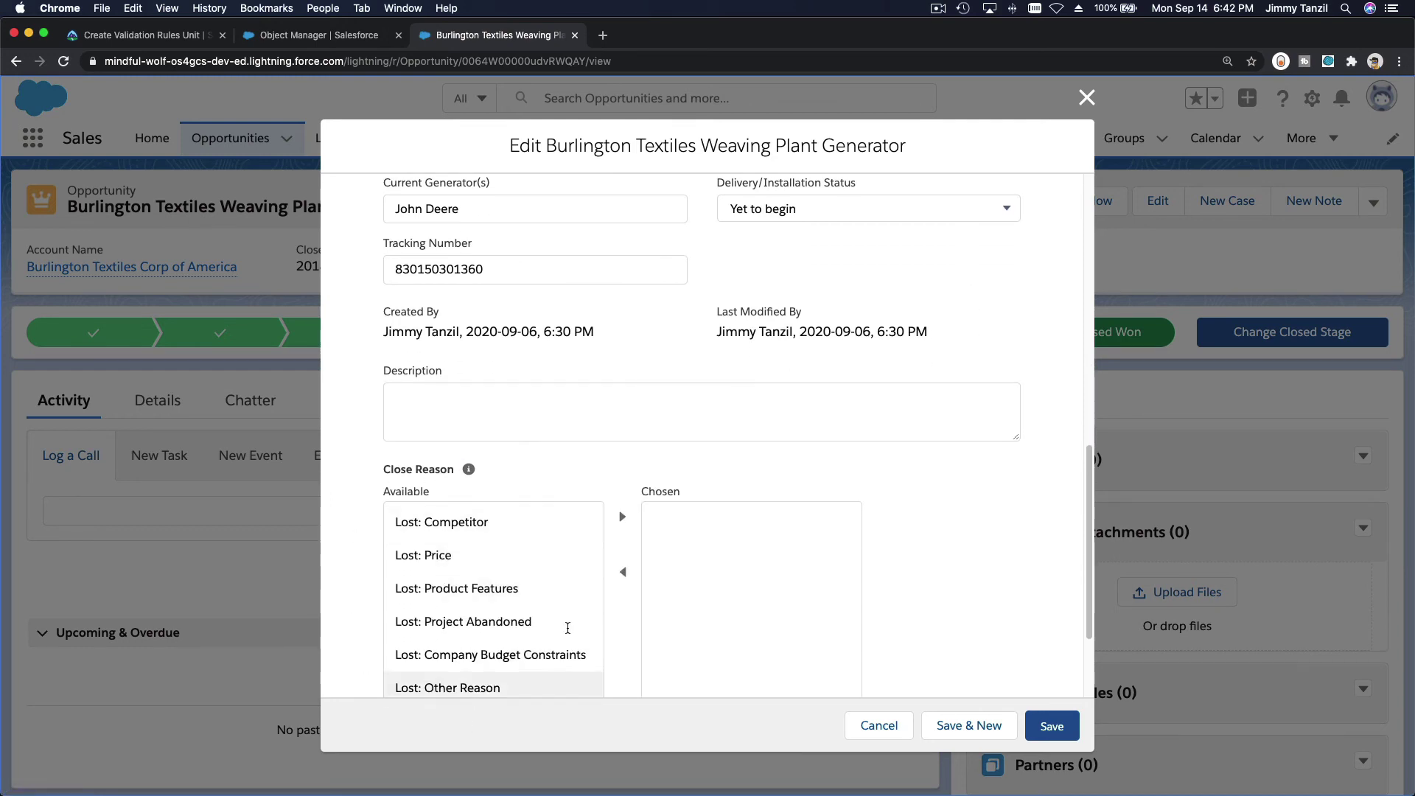
{"action": "scroll", "coordinate": [568, 594], "scroll_direction": "down", "scroll_amount": 2}
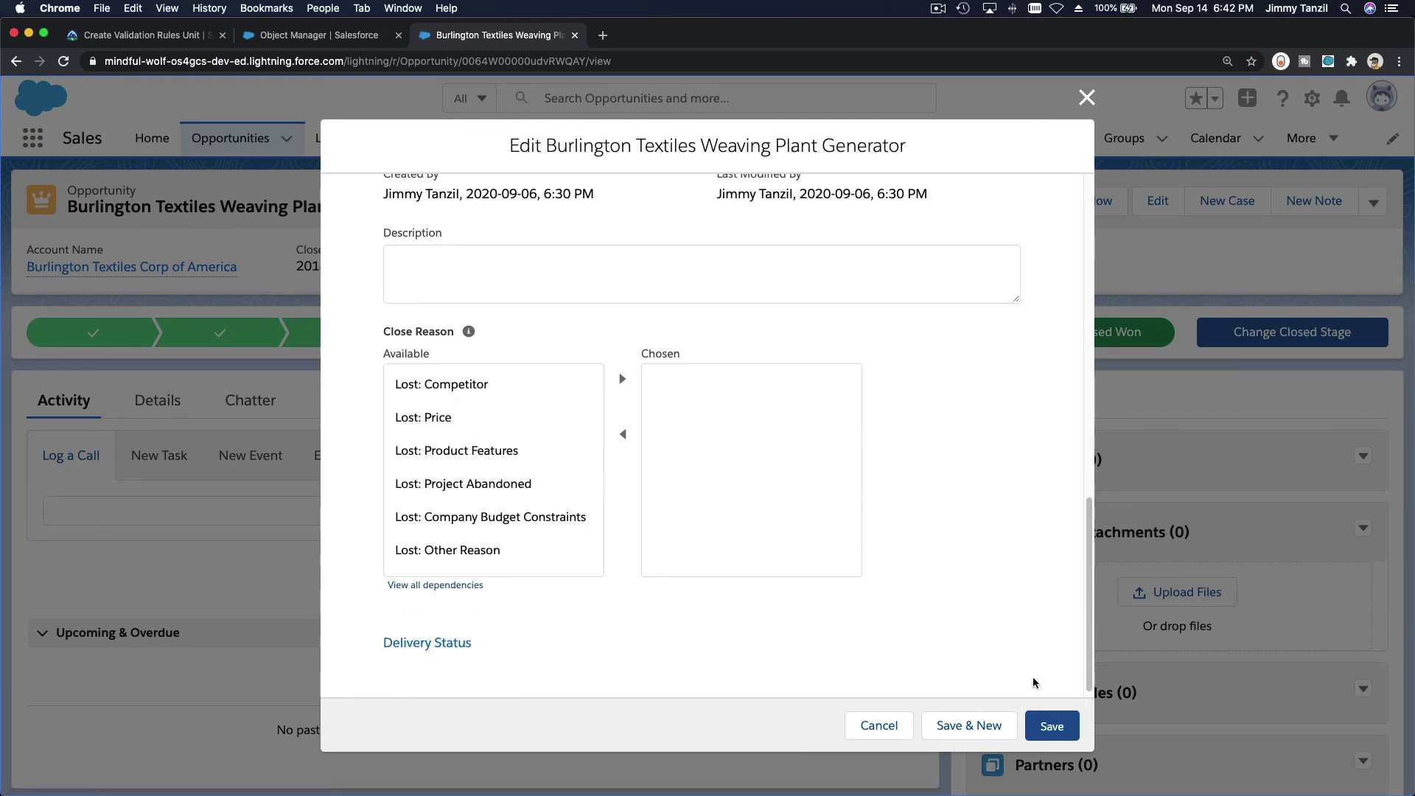
{"action": "left_click", "coordinate": [1056, 727]}
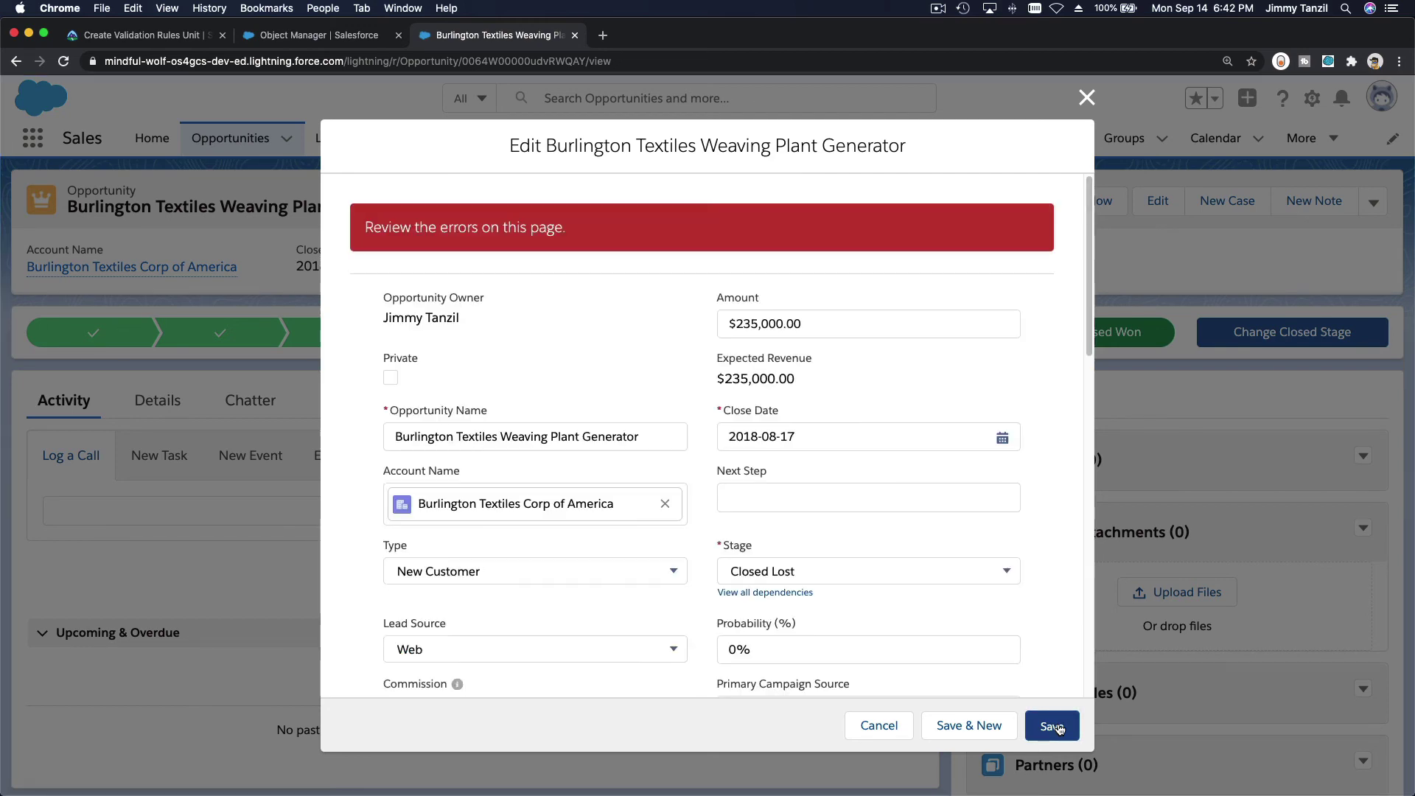
{"action": "scroll", "coordinate": [703, 448], "scroll_direction": "down", "scroll_amount": 10}
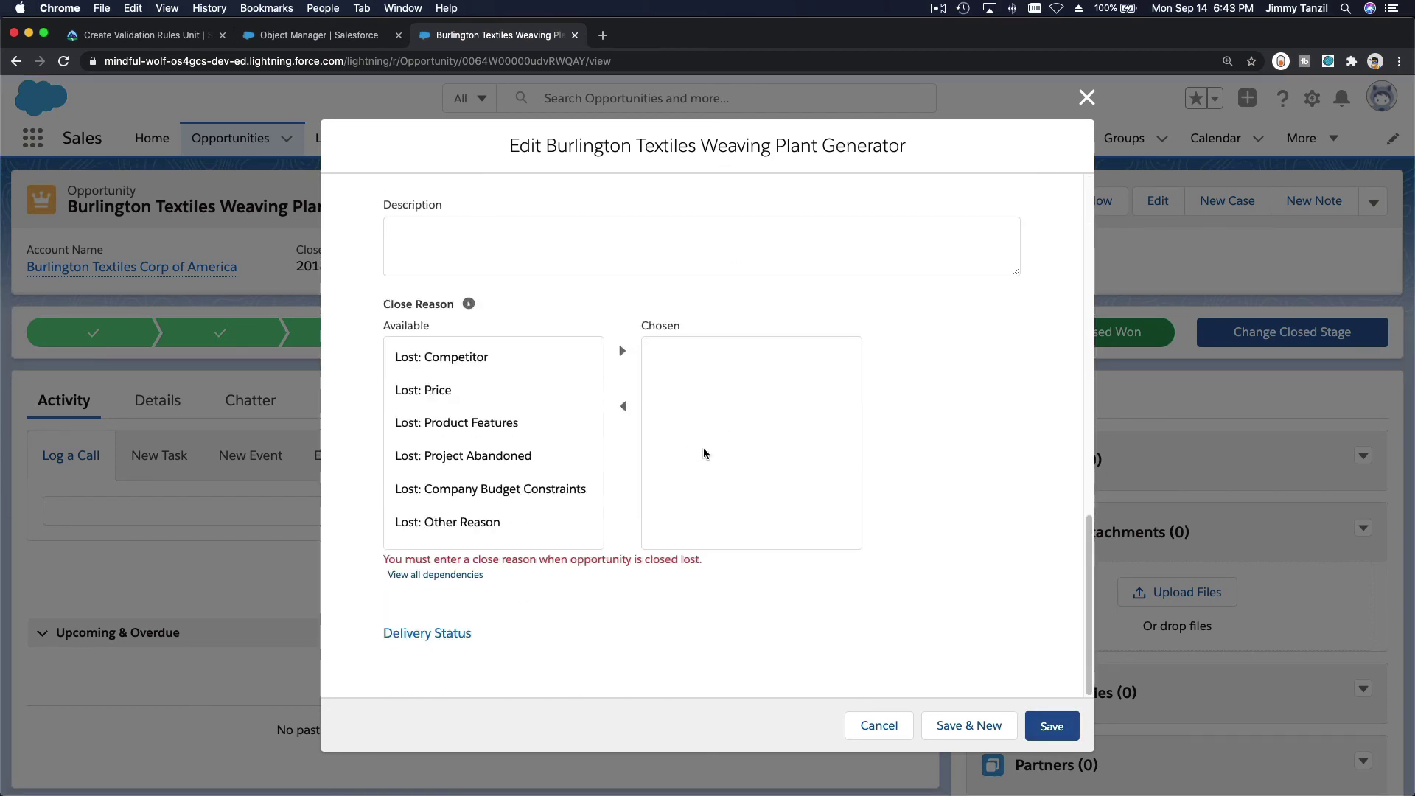
{"action": "triple_click", "coordinate": [447, 558]}
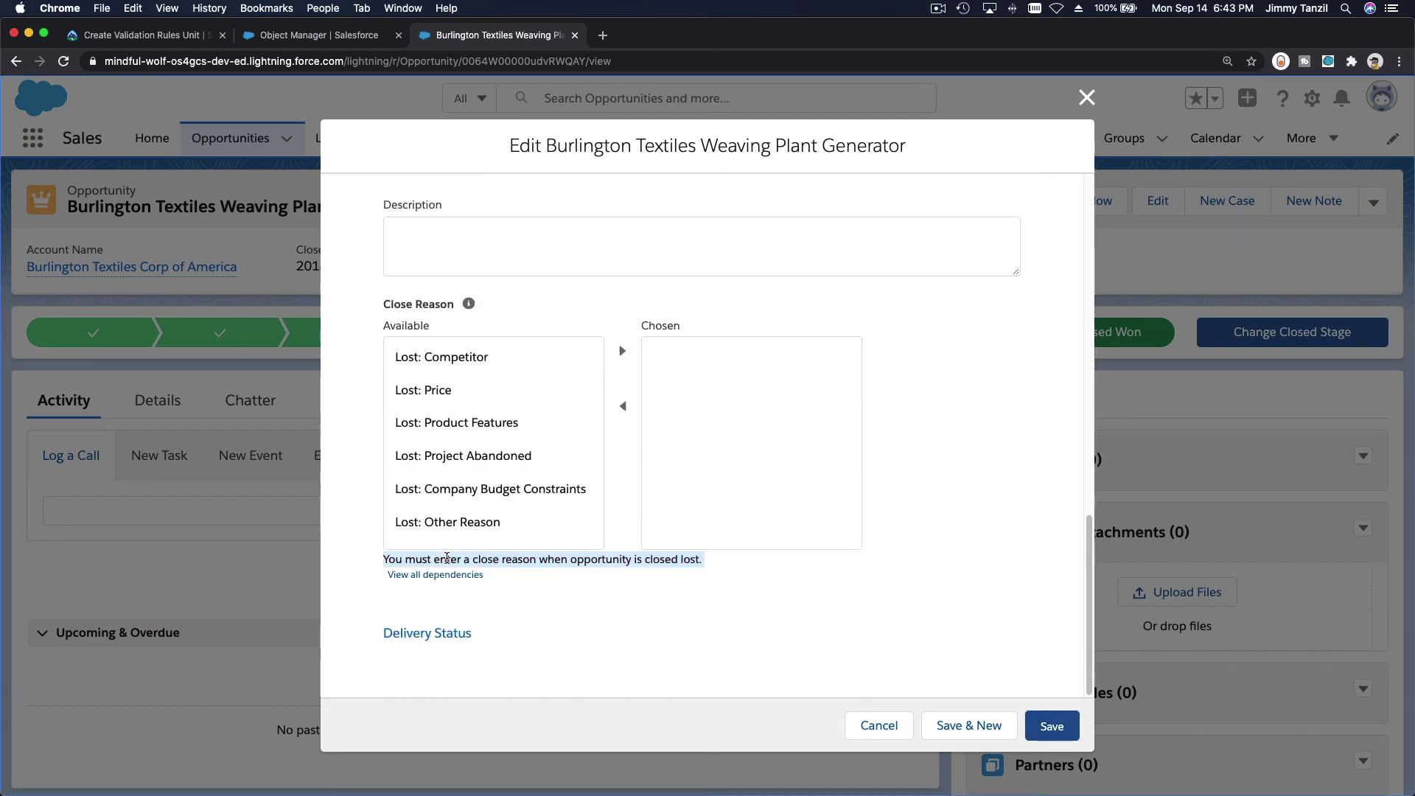
{"action": "left_click", "coordinate": [780, 582]}
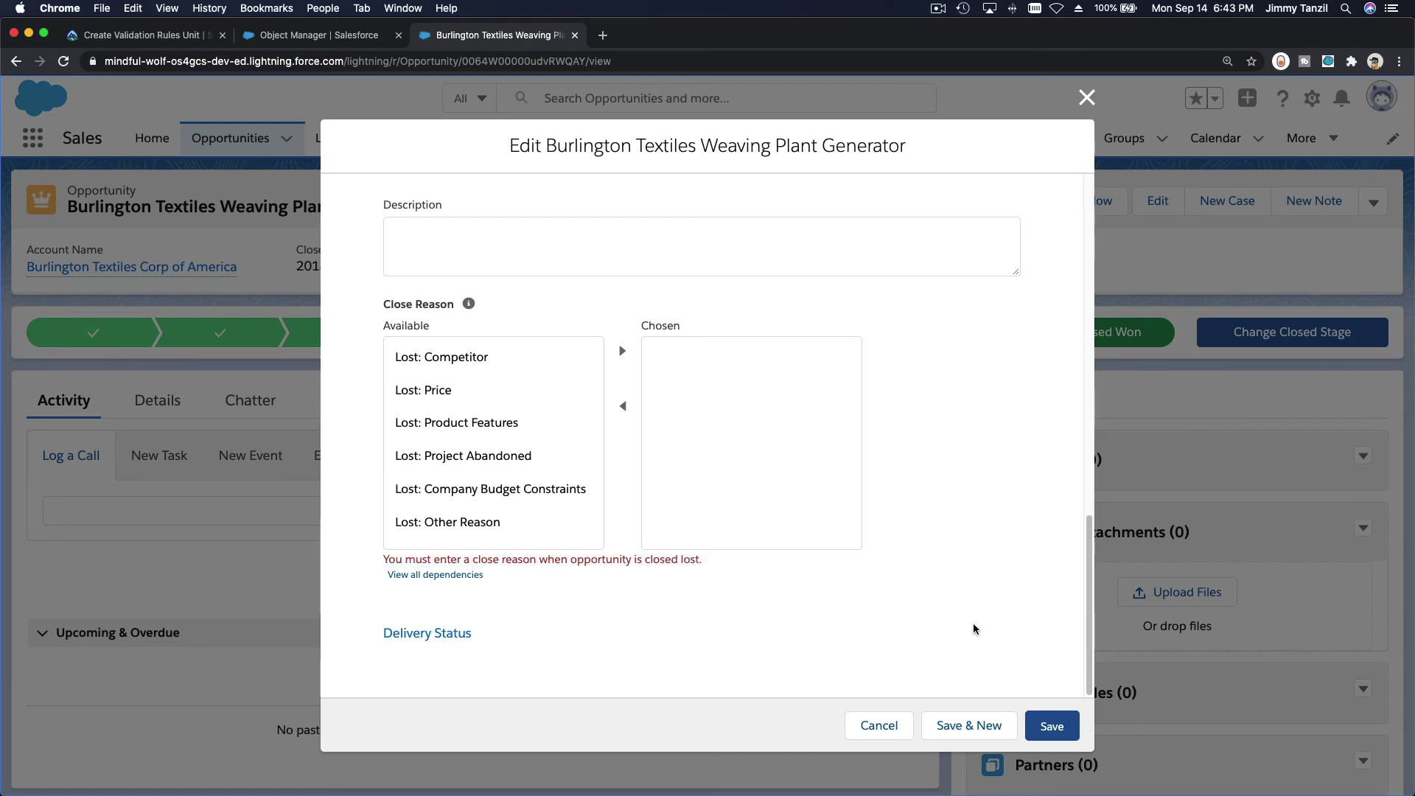
{"action": "left_click", "coordinate": [887, 725]}
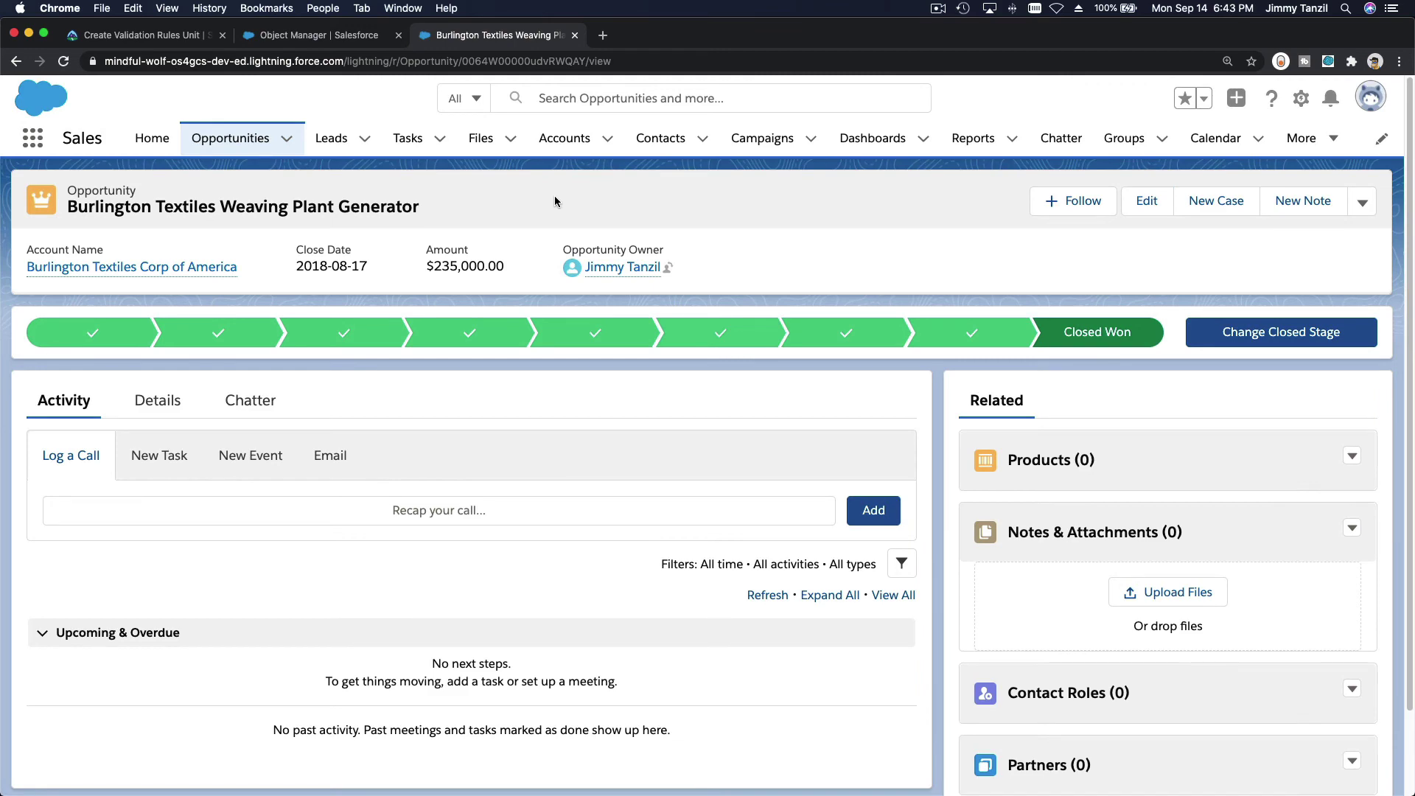
- Verify the Create Validation Rules challenge in Trailhead to earn 100 points
{"action": "left_click", "coordinate": [150, 39]}
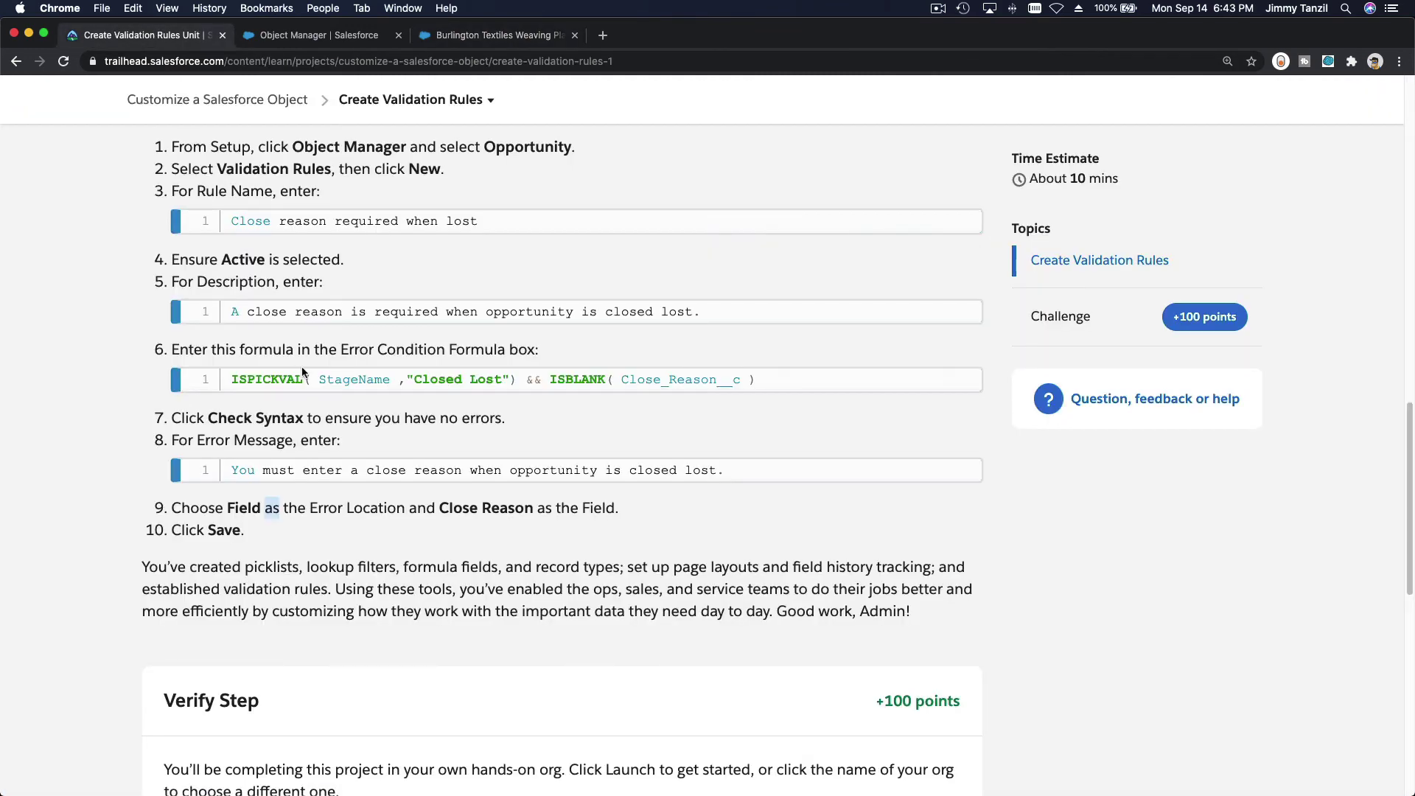
{"action": "scroll", "coordinate": [435, 490], "scroll_direction": "down", "scroll_amount": 6}
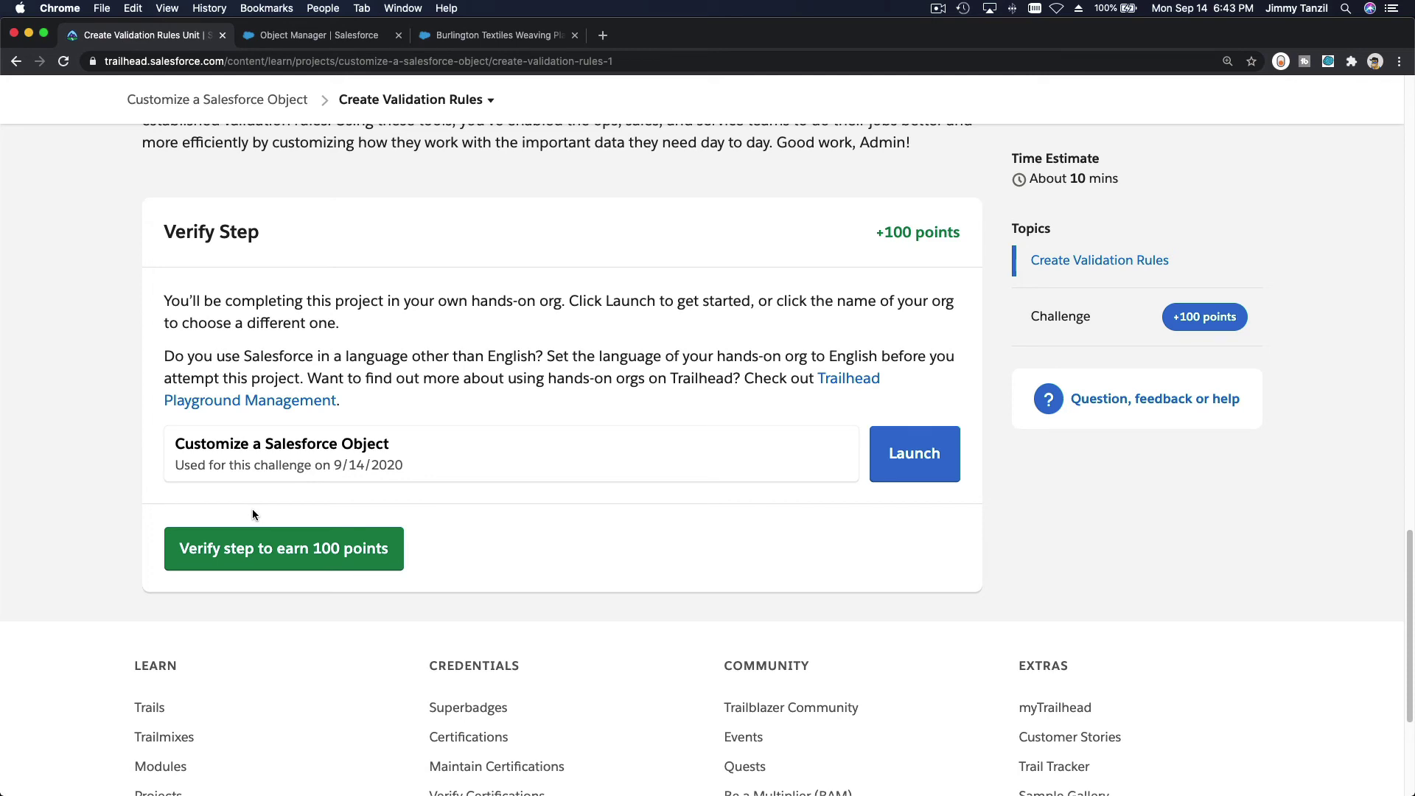
{"action": "left_click", "coordinate": [293, 560]}
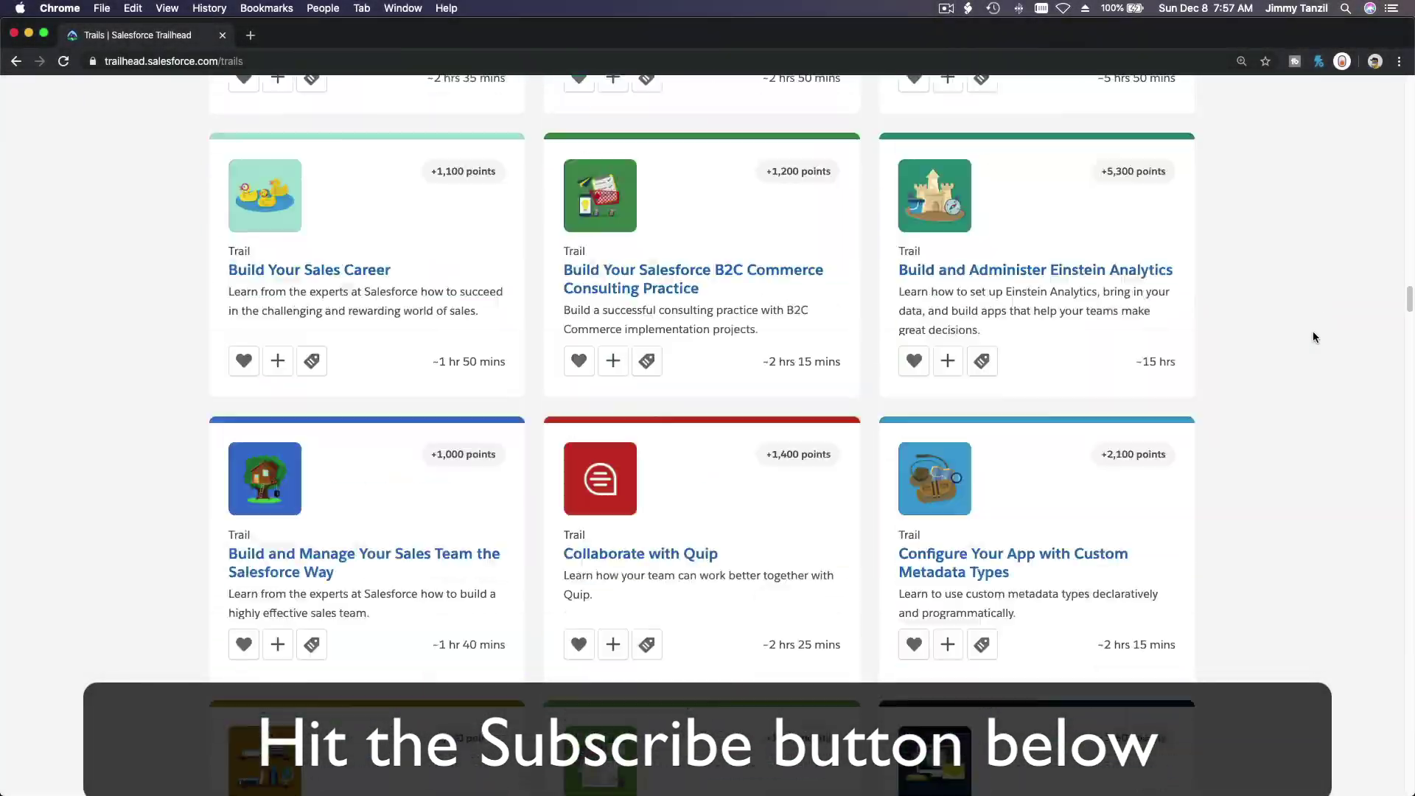
{"action": "scroll", "coordinate": [1315, 337], "scroll_direction": "down", "scroll_amount": 10}
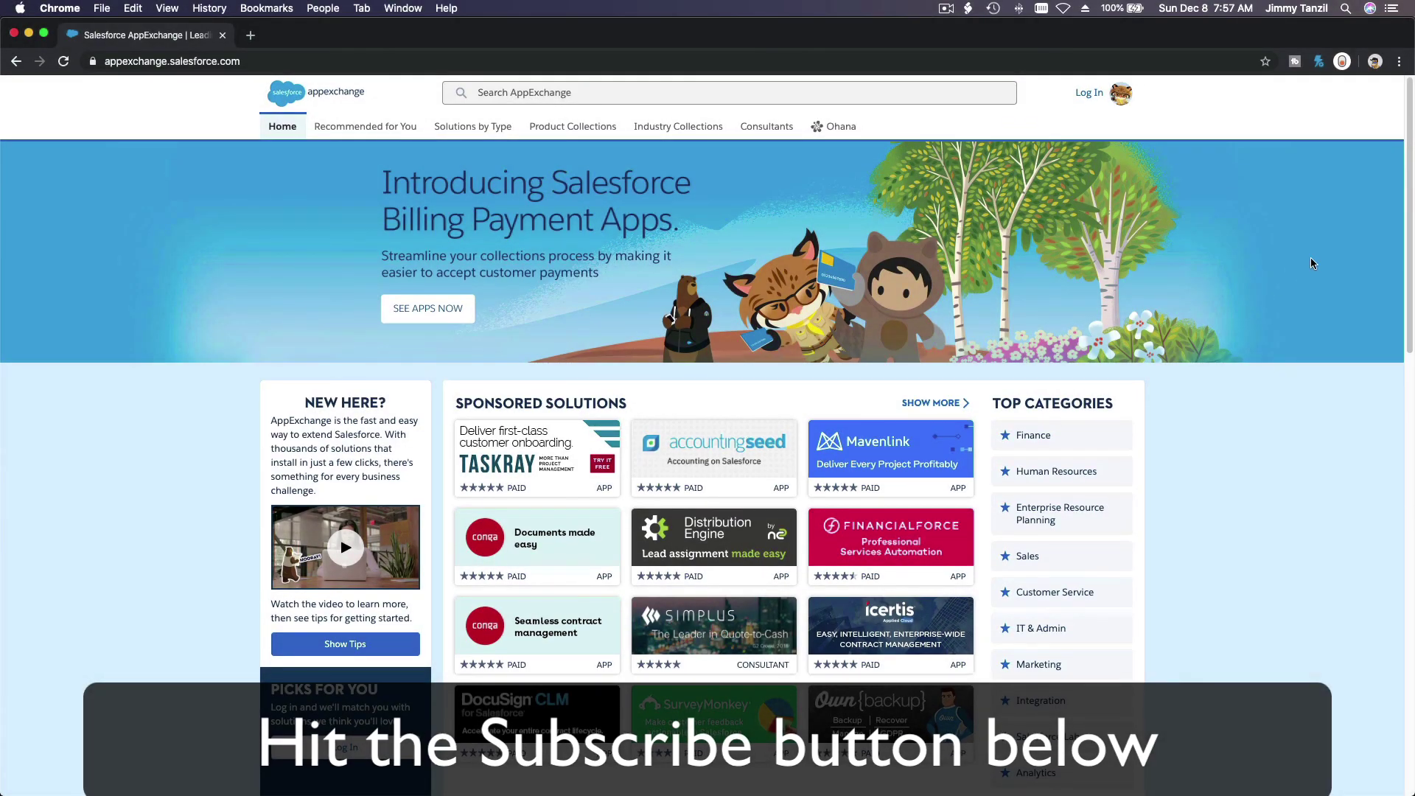
- Scroll down the AppExchange home page past trending apps to the Blaze Your Trail section
{"action": "scroll", "coordinate": [1310, 263], "scroll_direction": "down", "scroll_amount": 10}
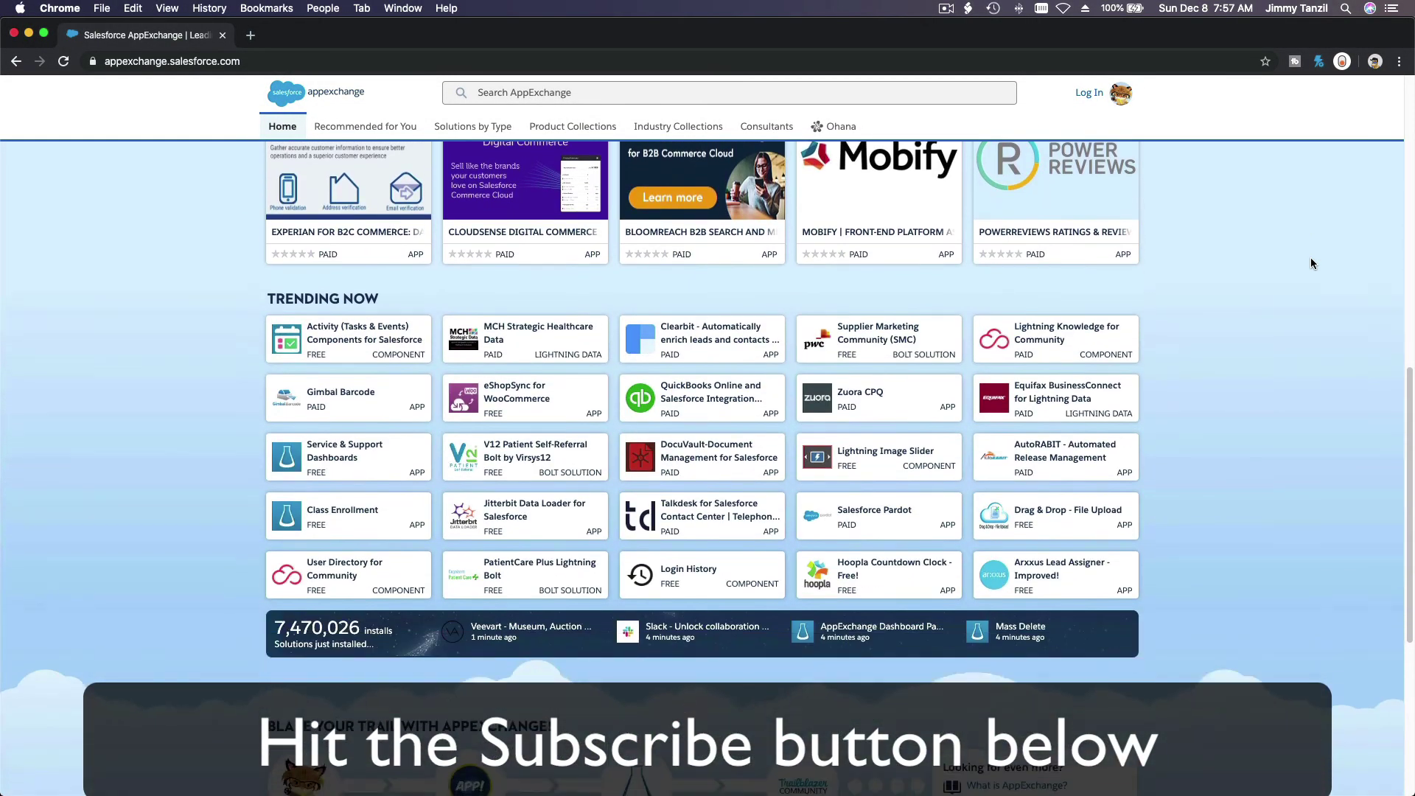
{"action": "scroll", "coordinate": [1311, 263], "scroll_direction": "down", "scroll_amount": 5}
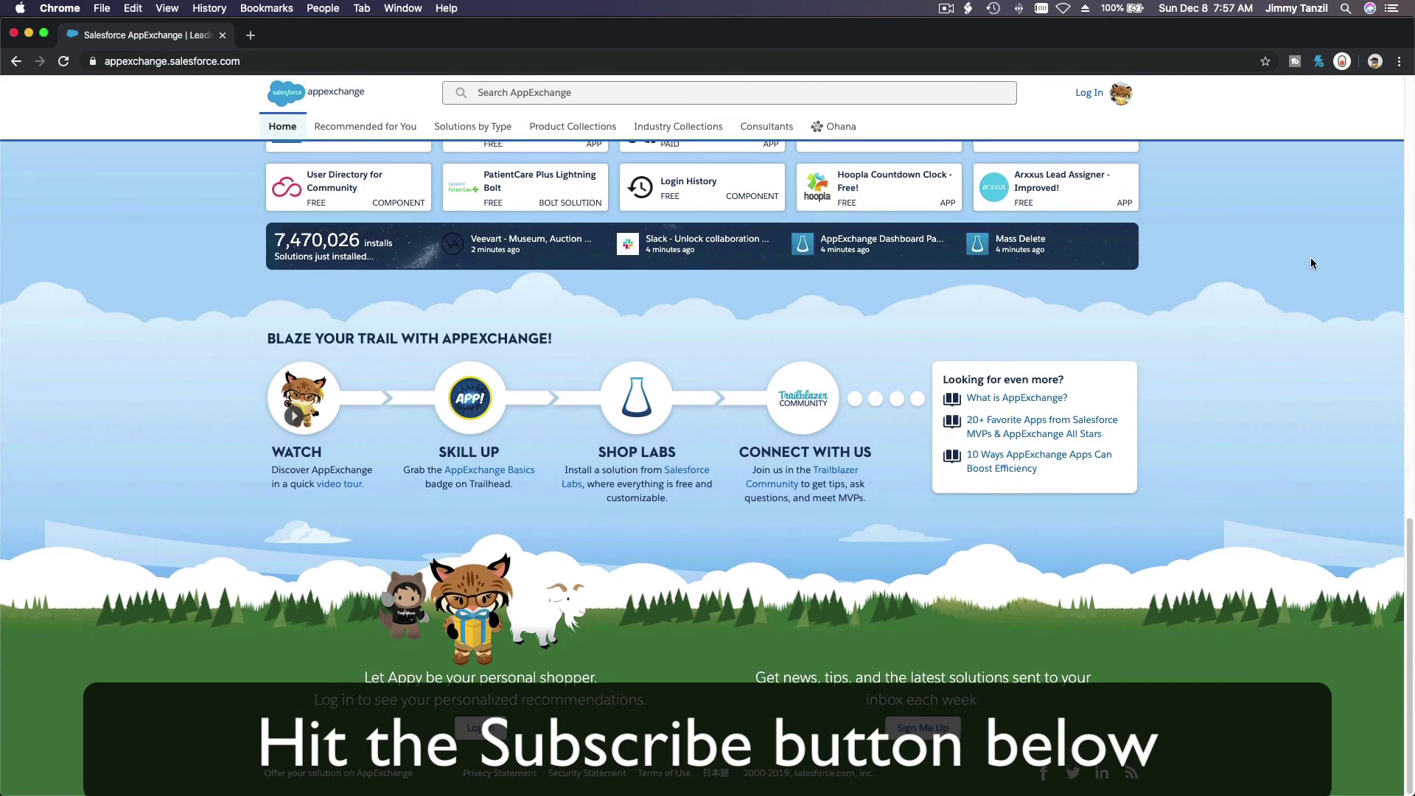